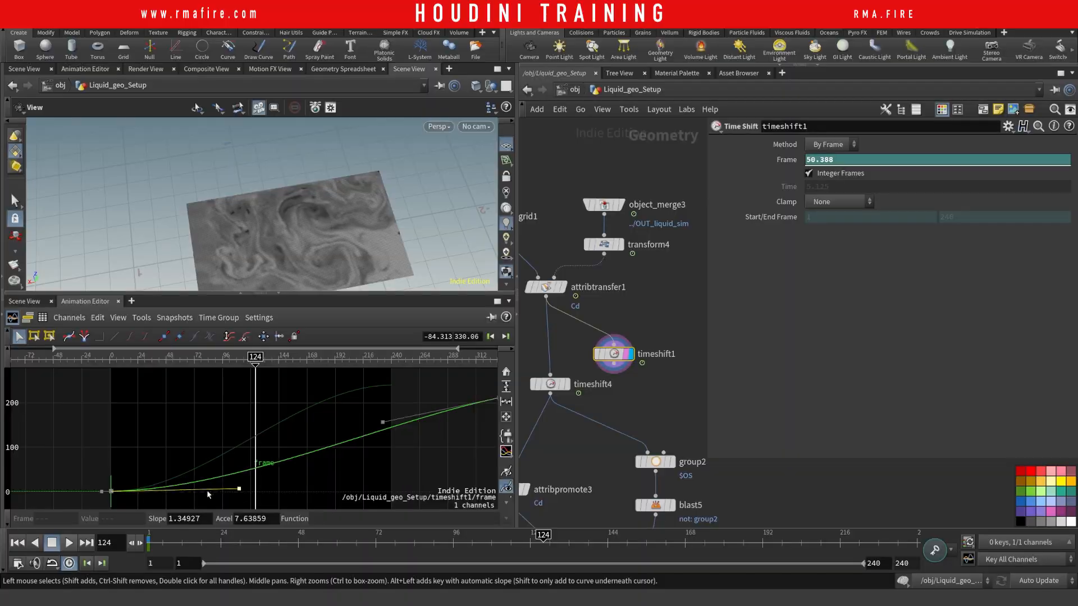
Step: Shorten the starting key's slope handle on timeshift1's frame curve and scrub the timeline to frame 157
{"action": "left_click_drag", "start_coordinate": [209, 495], "coordinate": [141, 490]}
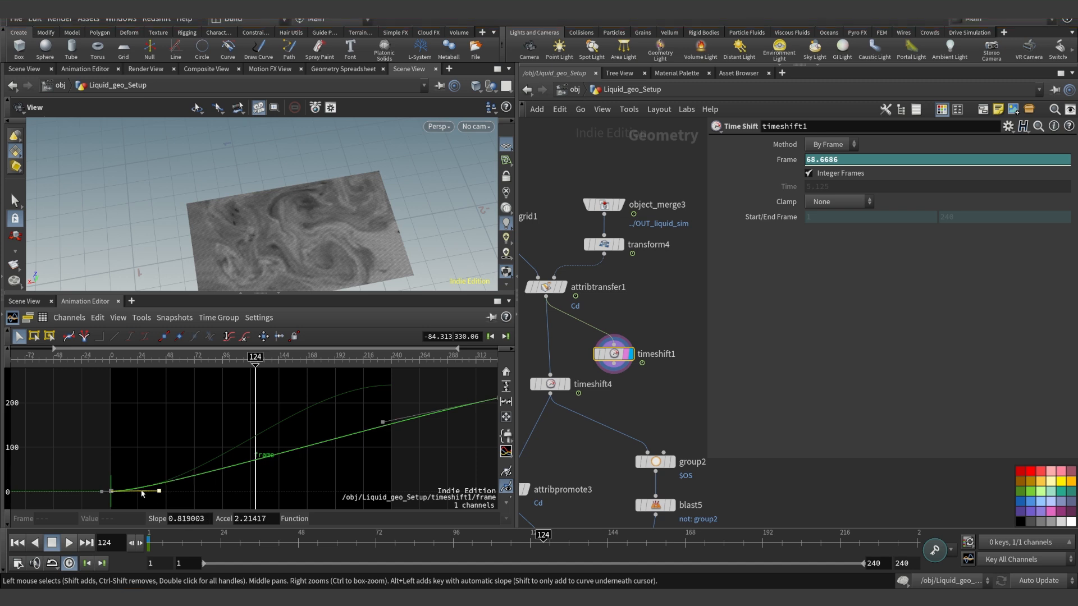
{"action": "left_click_drag", "start_coordinate": [180, 543], "coordinate": [649, 567]}
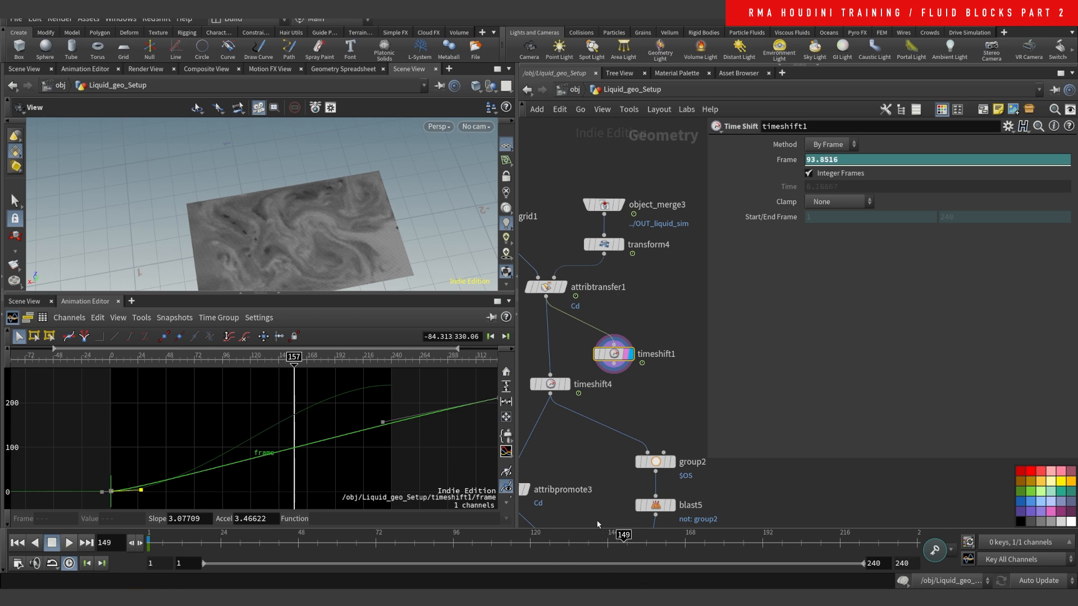
Step: Delete the timeshift1 node and frame the whole node network
{"action": "middle_click_drag", "start_coordinate": [607, 421], "coordinate": [619, 365]}
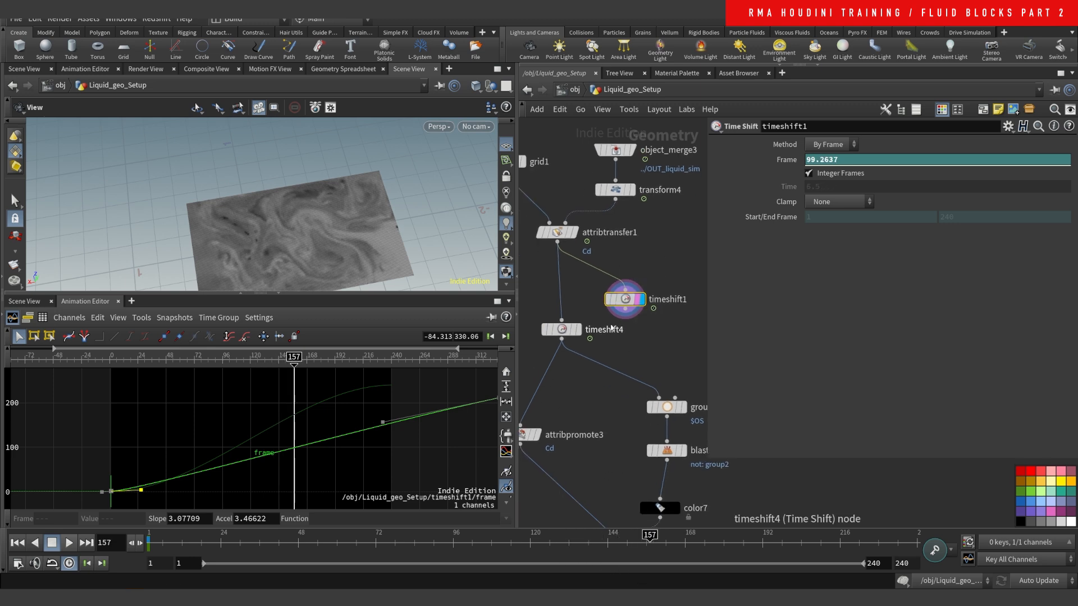
{"action": "key", "text": "Delete"}
{"action": "key", "text": "h"}
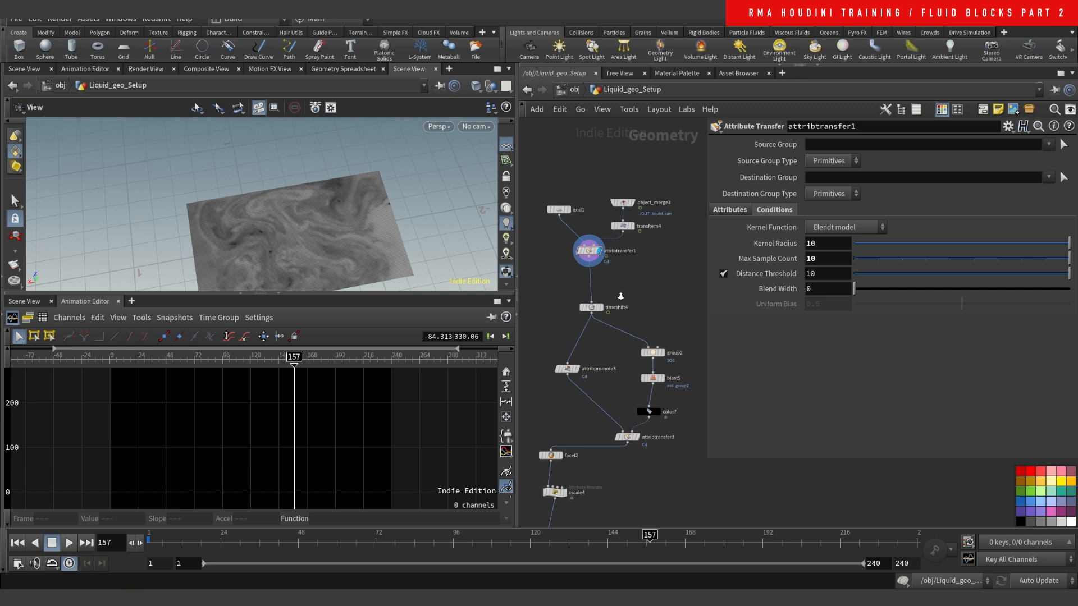
Step: Display the output of timeshift4 and check the node's geometry information
{"action": "scroll", "coordinate": [617, 371], "scroll_direction": "up", "scroll_amount": 3}
{"action": "left_click", "coordinate": [561, 330]}
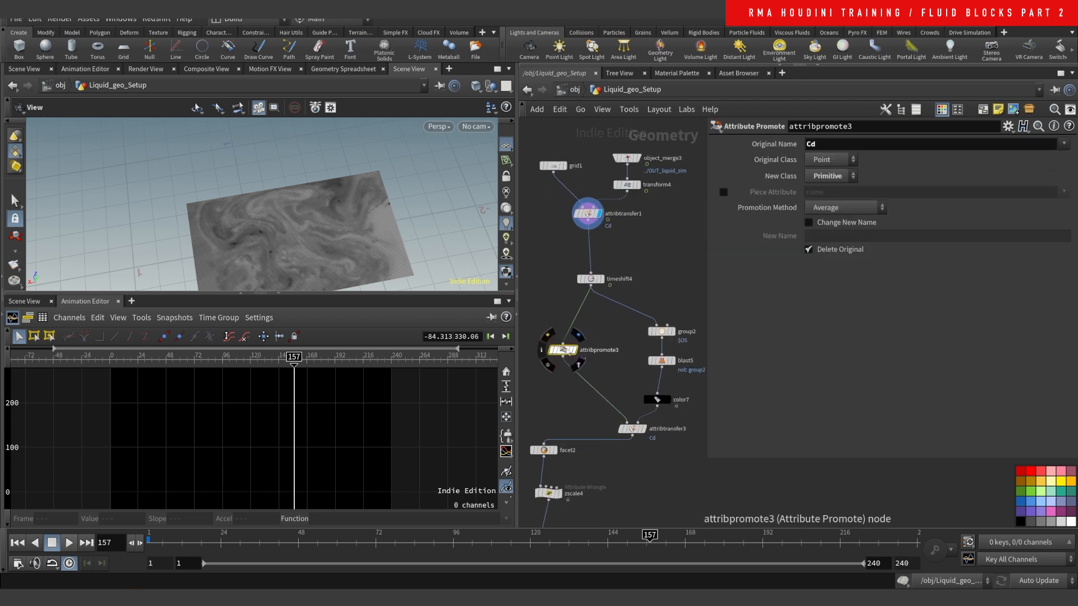
{"action": "scroll", "coordinate": [578, 293], "scroll_direction": "up", "scroll_amount": 3}
{"action": "left_click", "coordinate": [618, 268]}
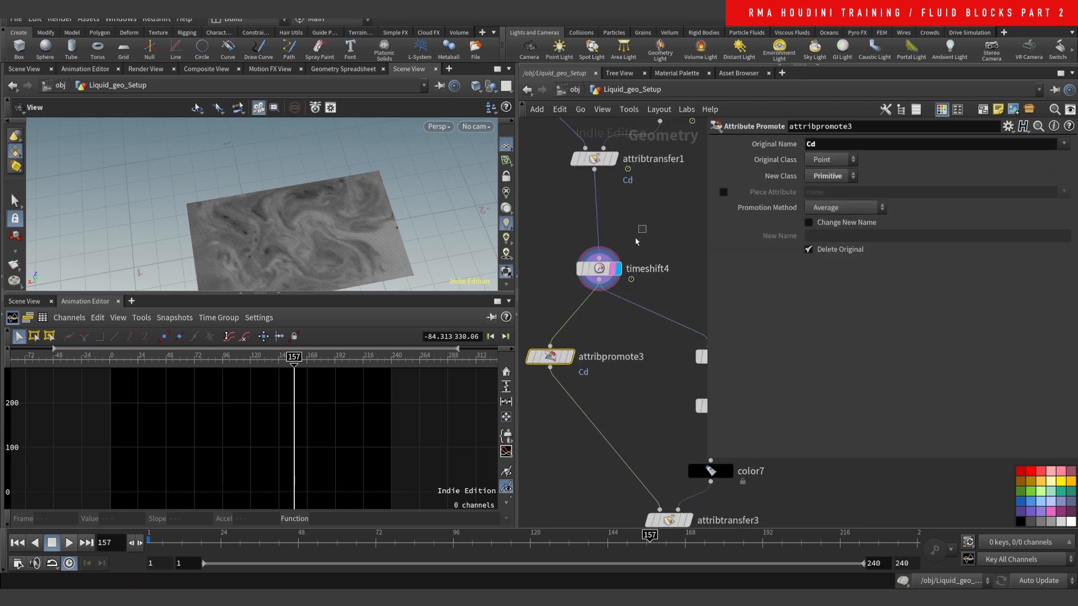
{"action": "left_click", "coordinate": [599, 268]}
{"action": "middle_click", "coordinate": [621, 281]}
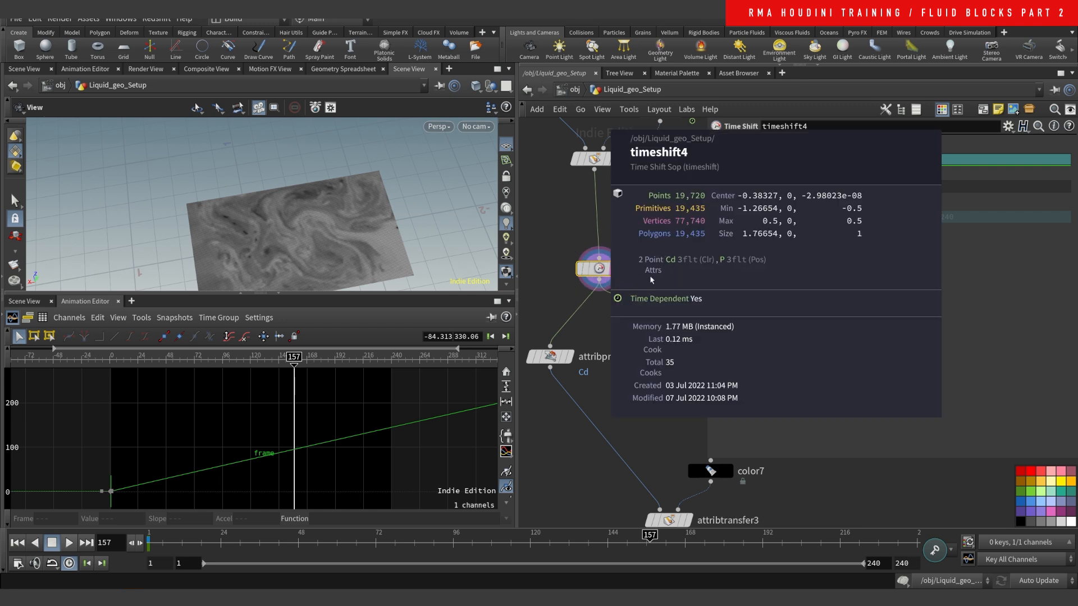
Step: Display attribpromote3 and examine its promotion of Cd from point to primitive
{"action": "left_click", "coordinate": [570, 357]}
{"action": "left_click", "coordinate": [551, 359]}
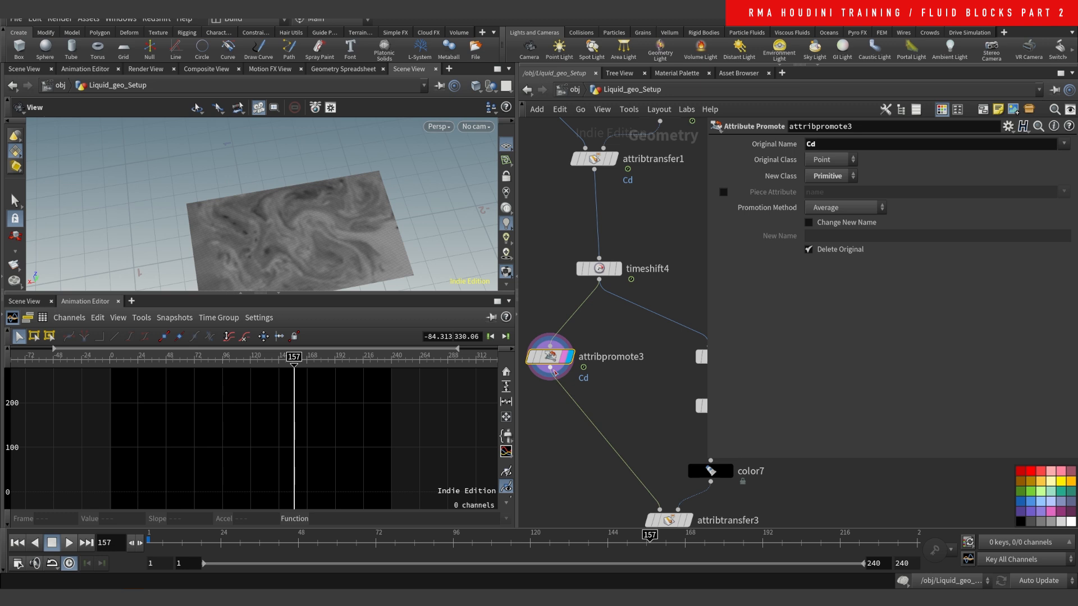
{"action": "middle_click", "coordinate": [553, 358]}
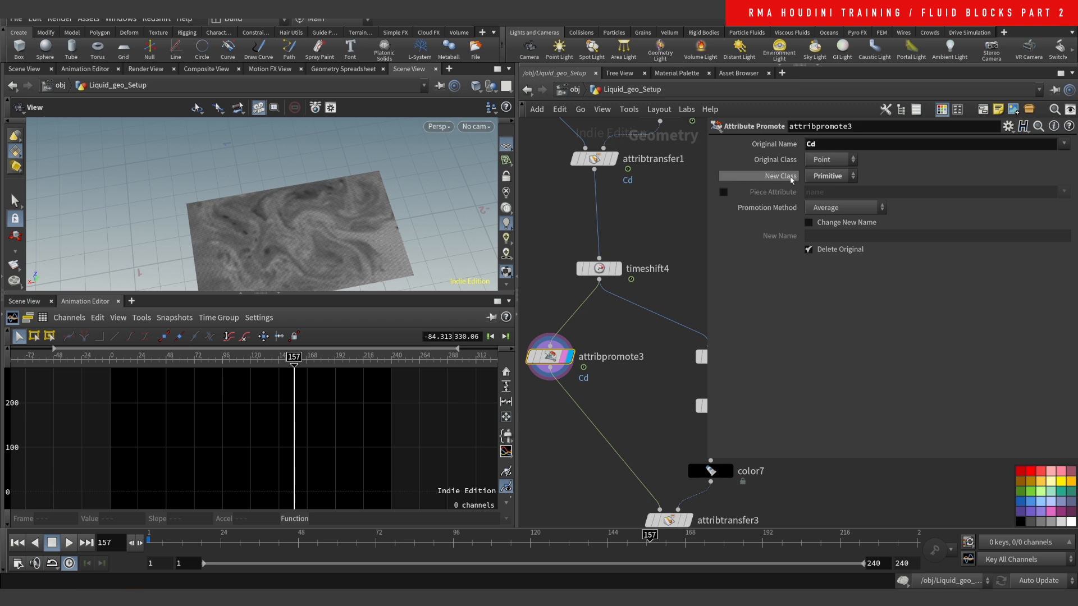
Step: Display group2 with its Unshared Edges settings and collapse the Animation Editor pane to enlarge the scene view
{"action": "middle_click_drag", "start_coordinate": [633, 352], "coordinate": [537, 309]}
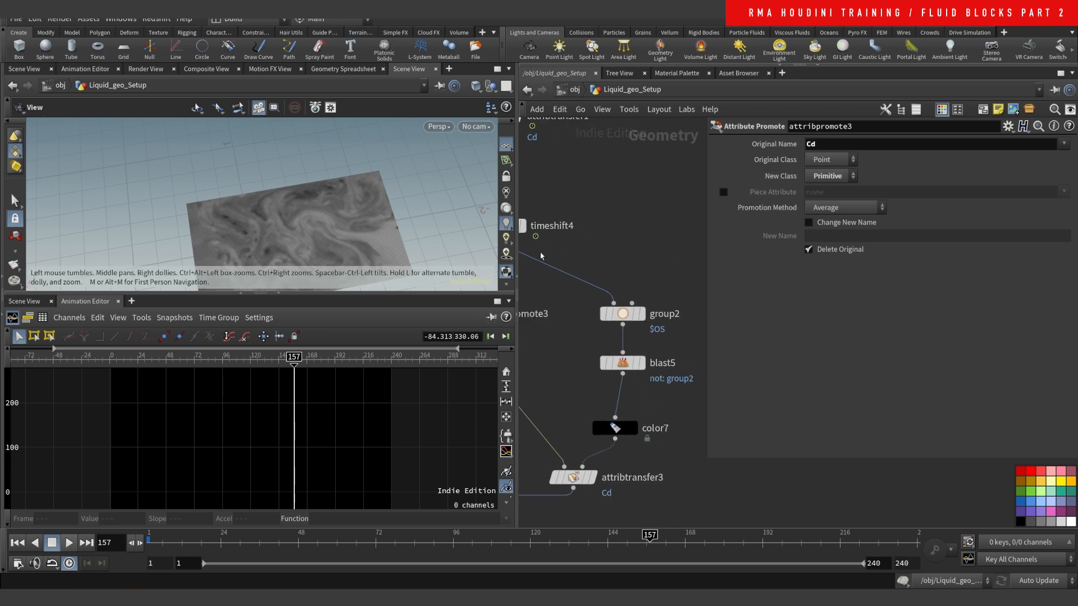
{"action": "mouse_move", "coordinate": [637, 313]}
{"action": "left_click", "coordinate": [651, 290]}
{"action": "left_click", "coordinate": [623, 313]}
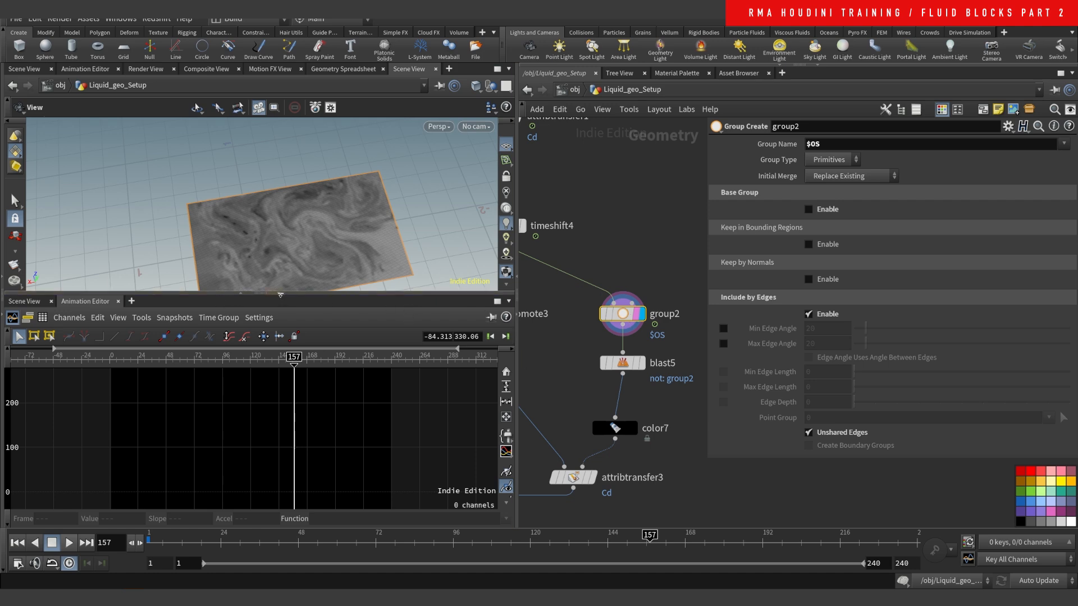
{"action": "left_click", "coordinate": [279, 293]}
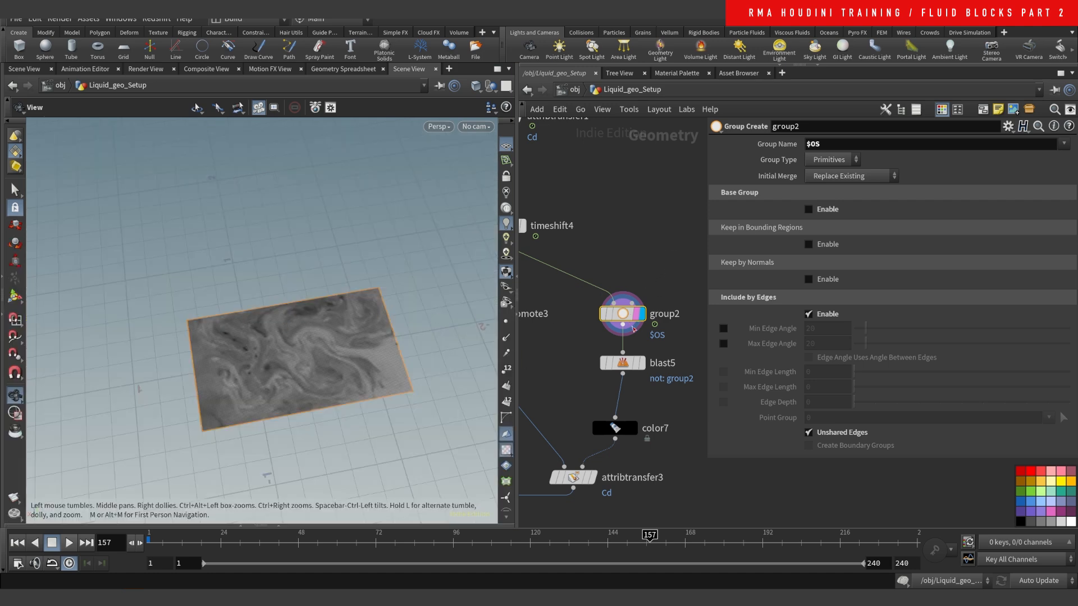
Step: Compare the outputs of group2 and blast5 in the scene view and examine blast5's settings
{"action": "mouse_move", "coordinate": [623, 365]}
{"action": "left_click", "coordinate": [646, 337]}
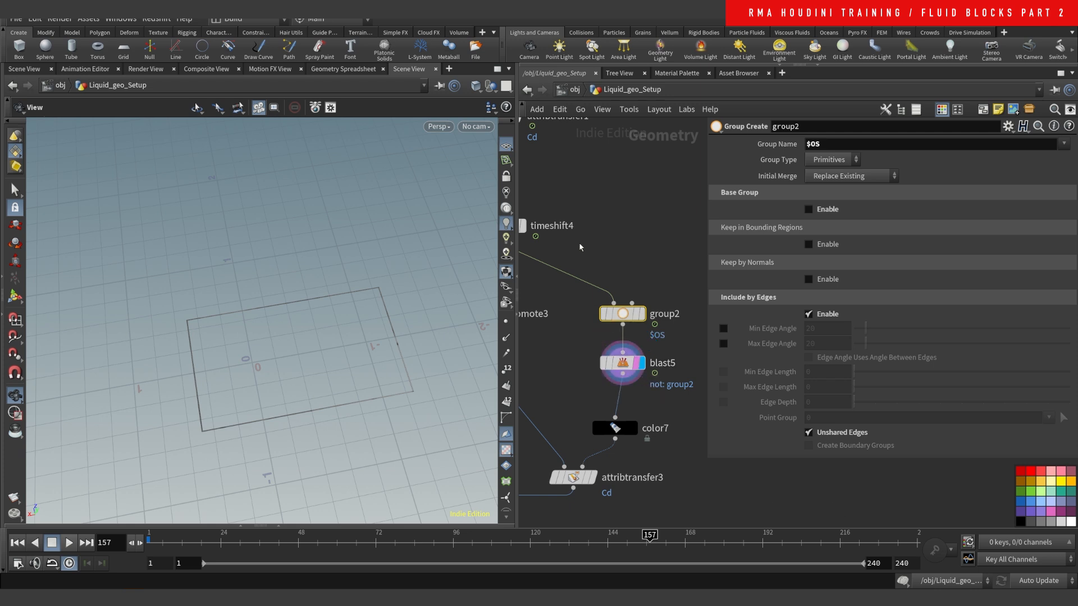
{"action": "middle_click_drag", "start_coordinate": [380, 320], "coordinate": [338, 283]}
{"action": "left_click_drag", "start_coordinate": [388, 392], "coordinate": [396, 367]}
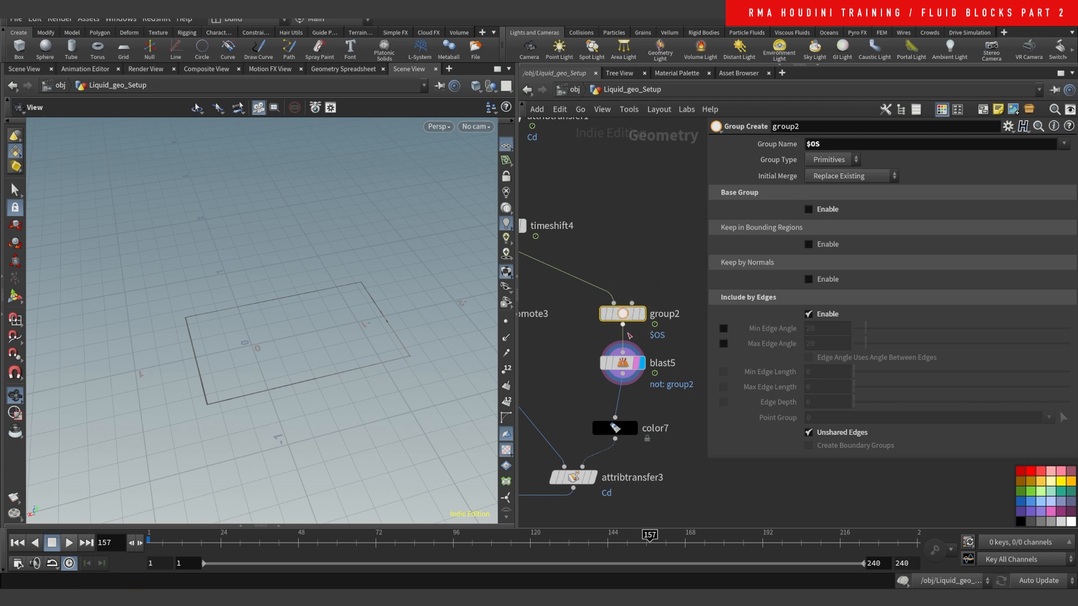
{"action": "left_click", "coordinate": [641, 314]}
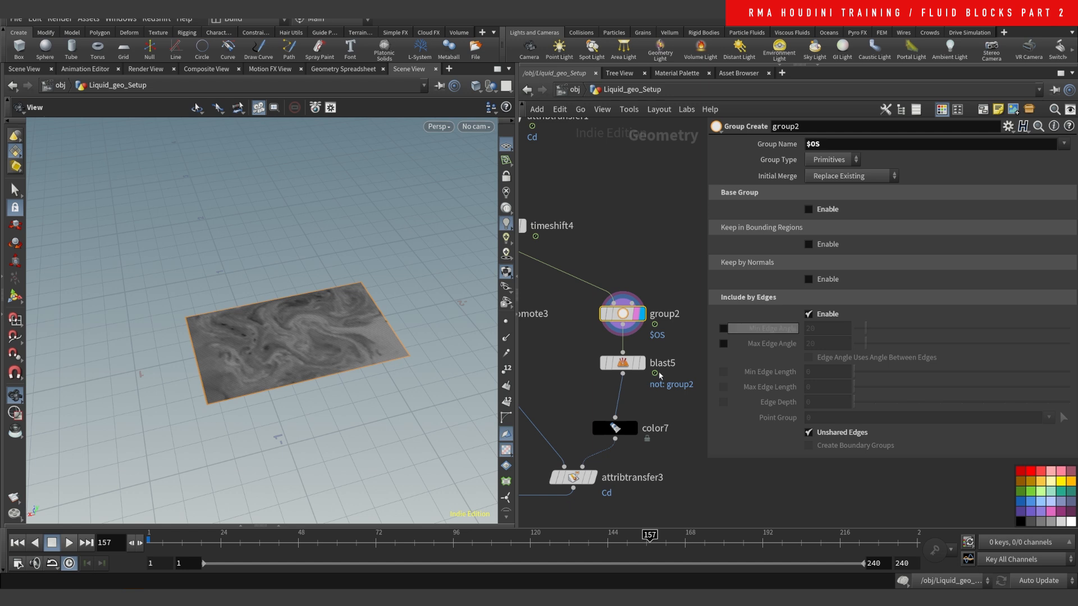
{"action": "left_click", "coordinate": [640, 363]}
{"action": "left_click", "coordinate": [626, 363]}
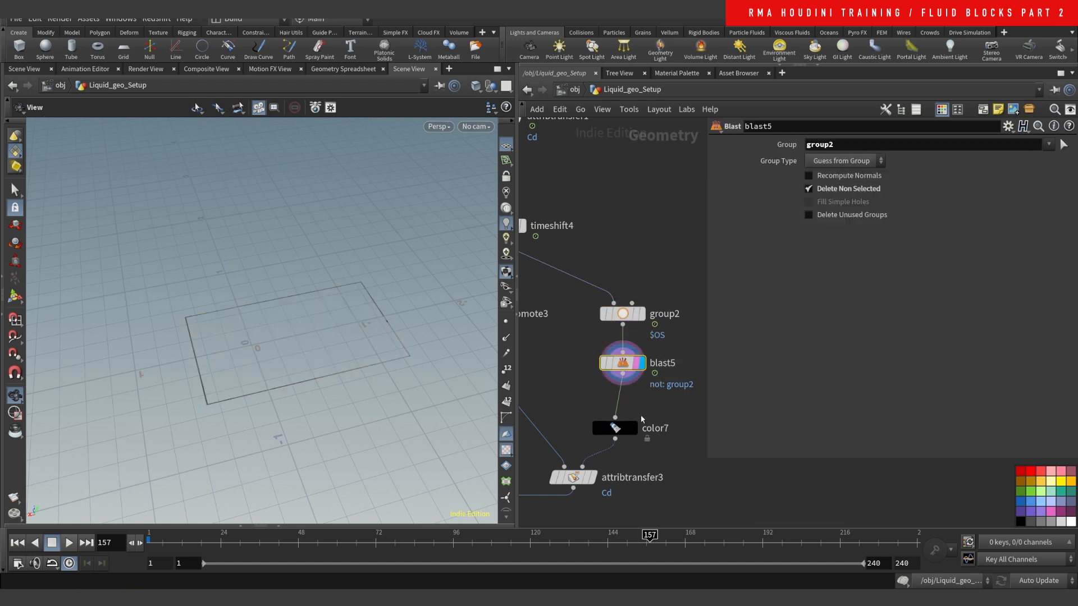
Step: Align the color7 node directly beneath blast5 and display its output
{"action": "left_click_drag", "start_coordinate": [616, 428], "coordinate": [623, 421]}
{"action": "left_click_drag", "start_coordinate": [284, 372], "coordinate": [401, 278]}
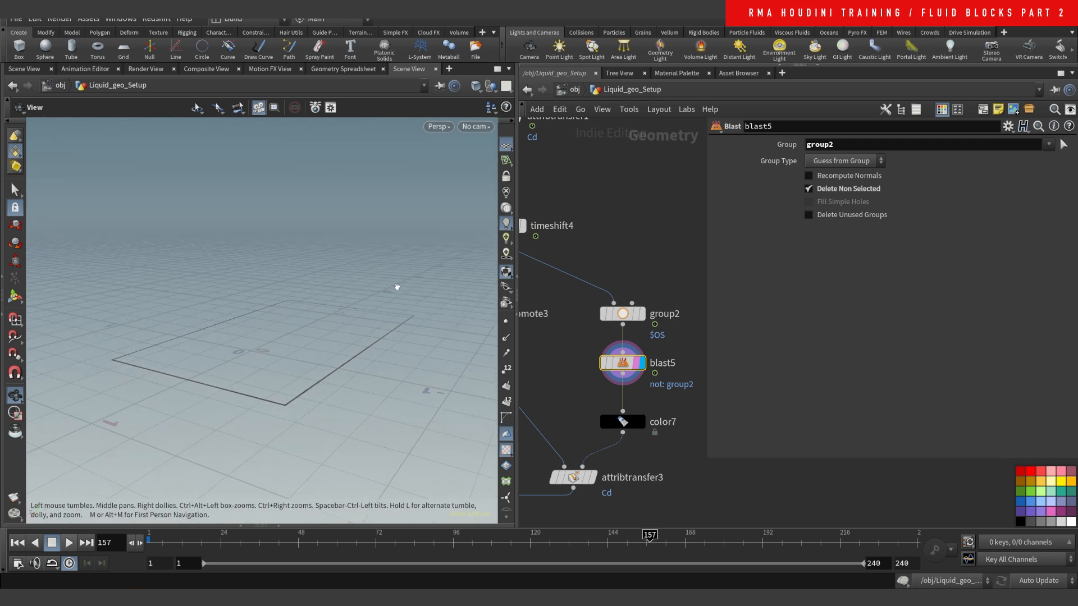
{"action": "left_click", "coordinate": [642, 422]}
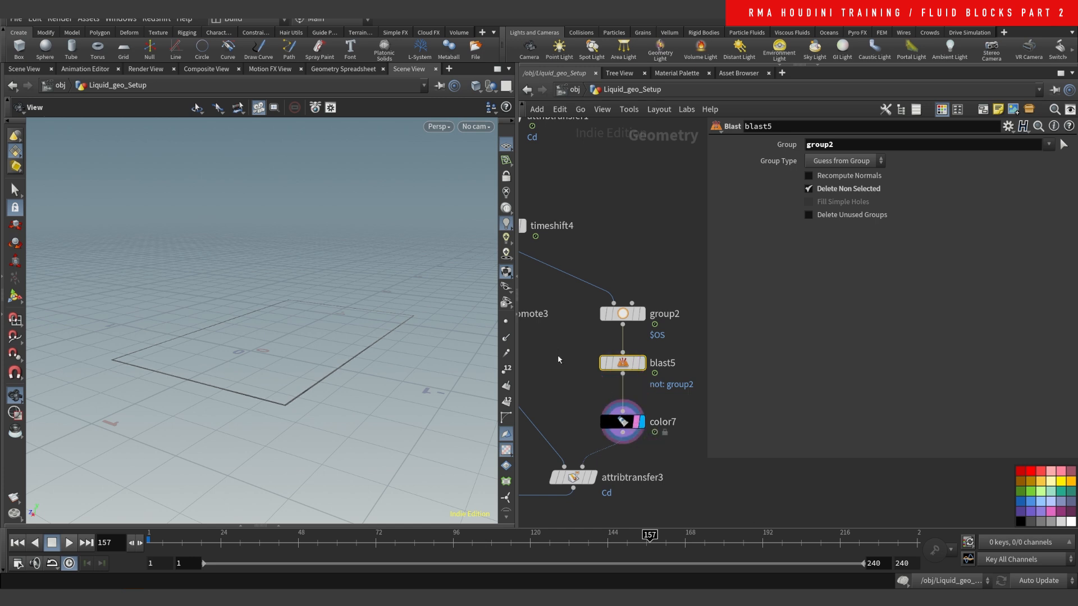
Step: Display attribtransfer3, shift its node slightly to the left, and inspect the darkened borders of the grid
{"action": "scroll", "coordinate": [562, 377], "scroll_direction": "down", "scroll_amount": 3}
{"action": "middle_click_drag", "start_coordinate": [563, 378], "coordinate": [625, 299]}
{"action": "left_click", "coordinate": [646, 372]}
{"action": "left_click", "coordinate": [652, 370]}
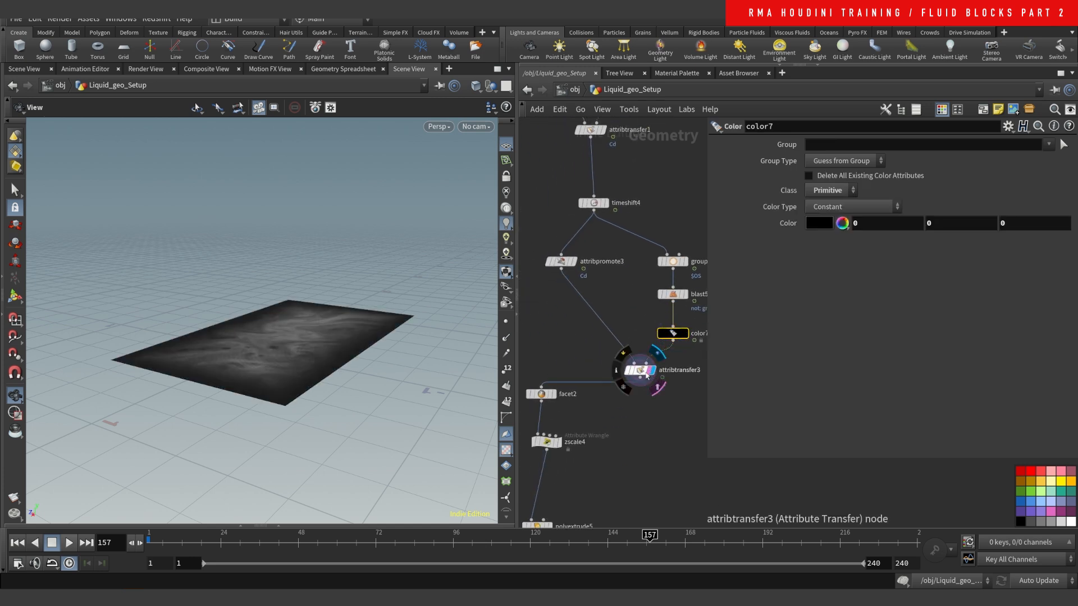
{"action": "left_click_drag", "start_coordinate": [641, 373], "coordinate": [623, 372]}
{"action": "left_click_drag", "start_coordinate": [313, 313], "coordinate": [331, 294]}
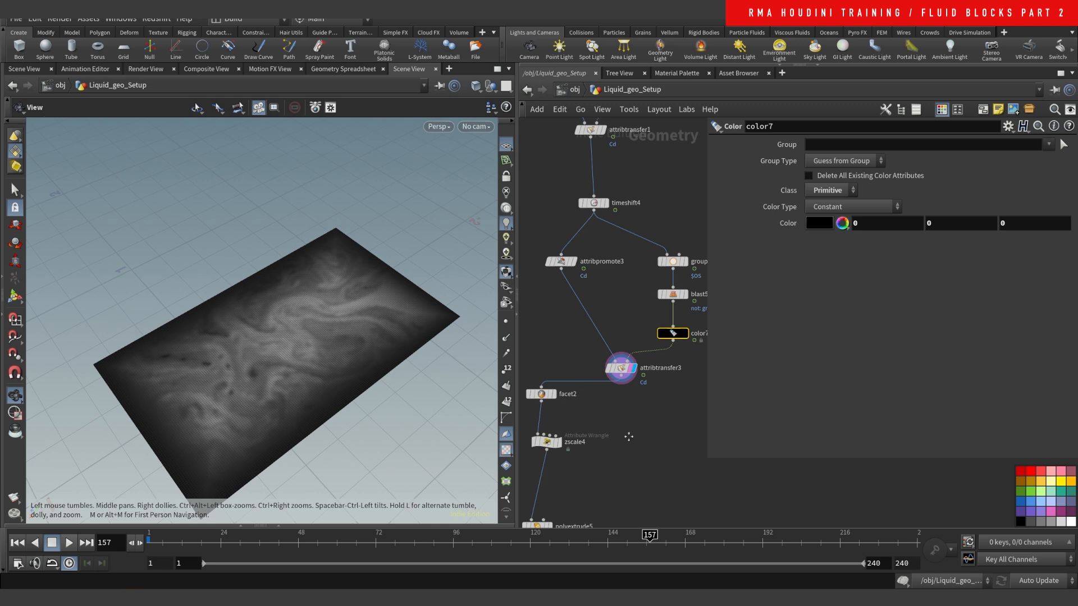
Step: Display facet2 and check its settings, followed by the VEX code of the zscale4 wrangle
{"action": "middle_click_drag", "start_coordinate": [629, 436], "coordinate": [651, 364]}
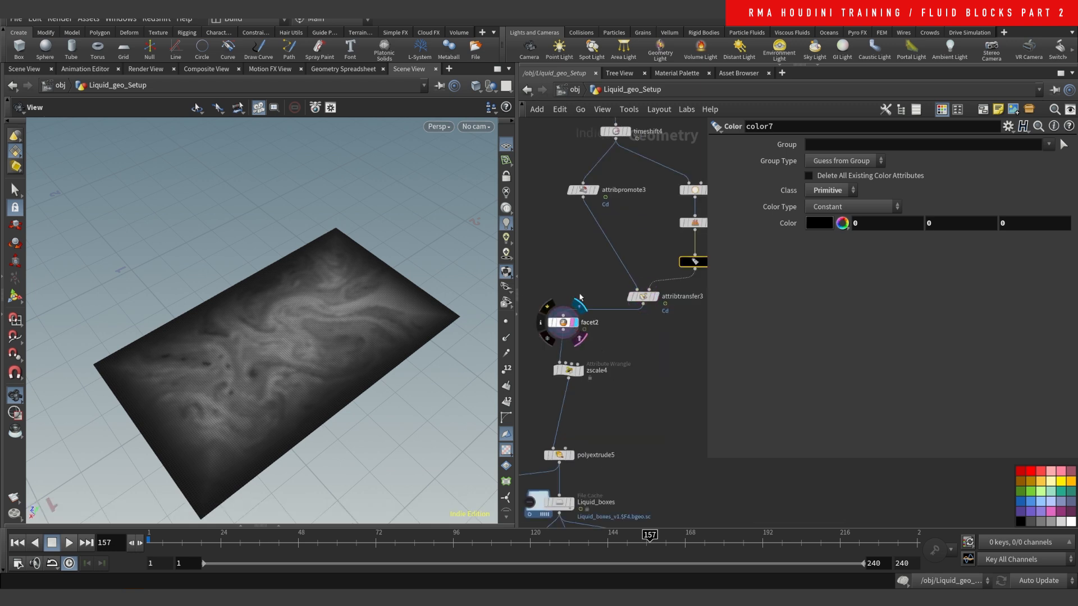
{"action": "left_click", "coordinate": [563, 322]}
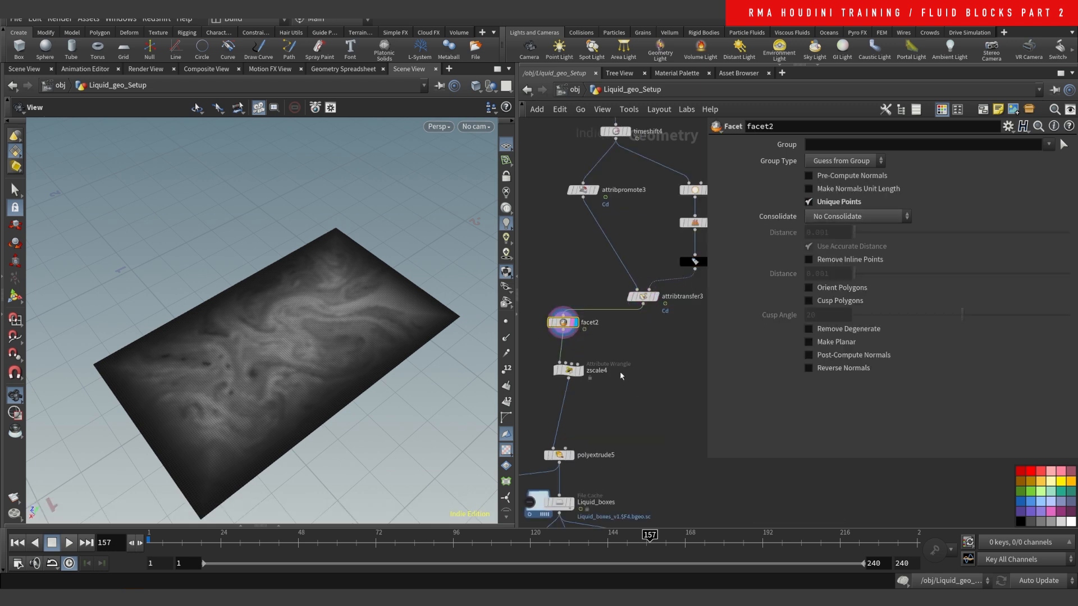
{"action": "middle_click_drag", "start_coordinate": [626, 360], "coordinate": [631, 340]}
{"action": "left_click", "coordinate": [578, 353]}
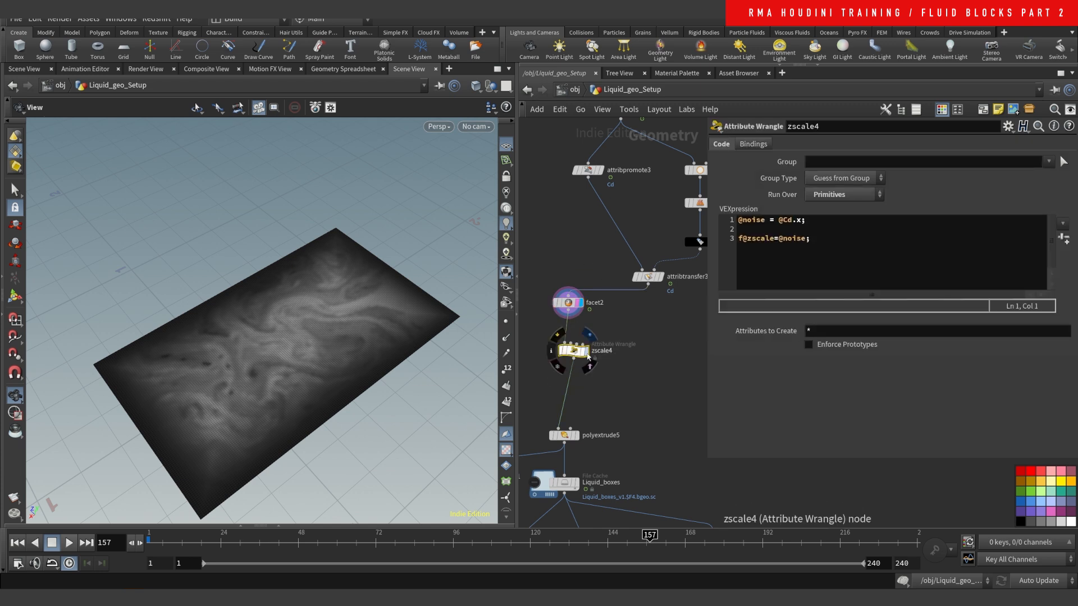
{"action": "left_click_drag", "start_coordinate": [565, 436], "coordinate": [569, 394]}
{"action": "left_click_drag", "start_coordinate": [626, 326], "coordinate": [550, 362]}
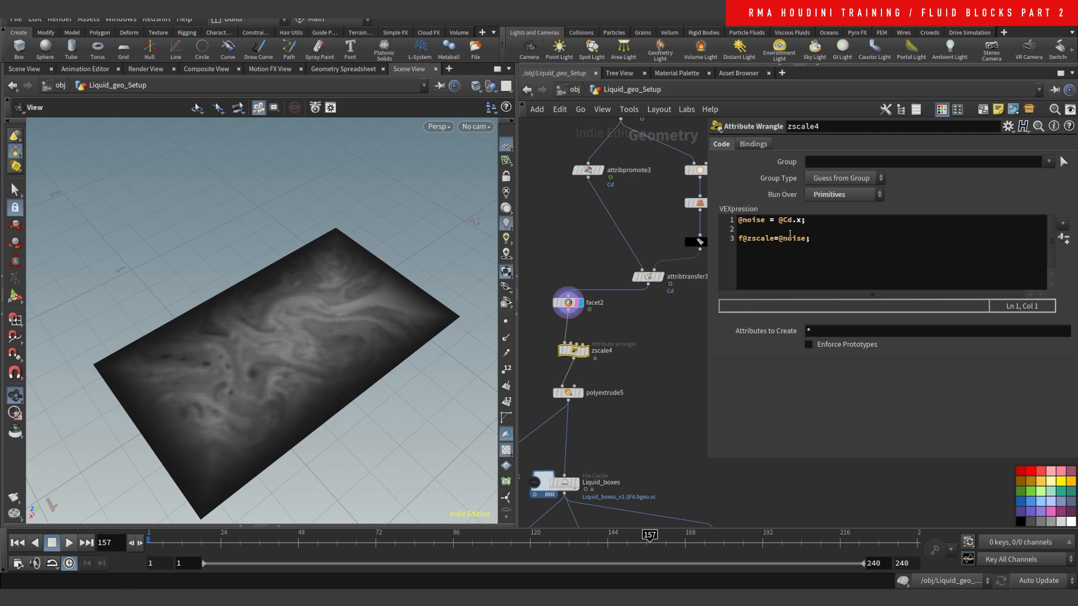
{"action": "left_click", "coordinate": [740, 238]}
{"action": "left_click_drag", "start_coordinate": [742, 240], "coordinate": [740, 211]}
{"action": "scroll", "coordinate": [608, 359], "scroll_direction": "up", "scroll_amount": 3}
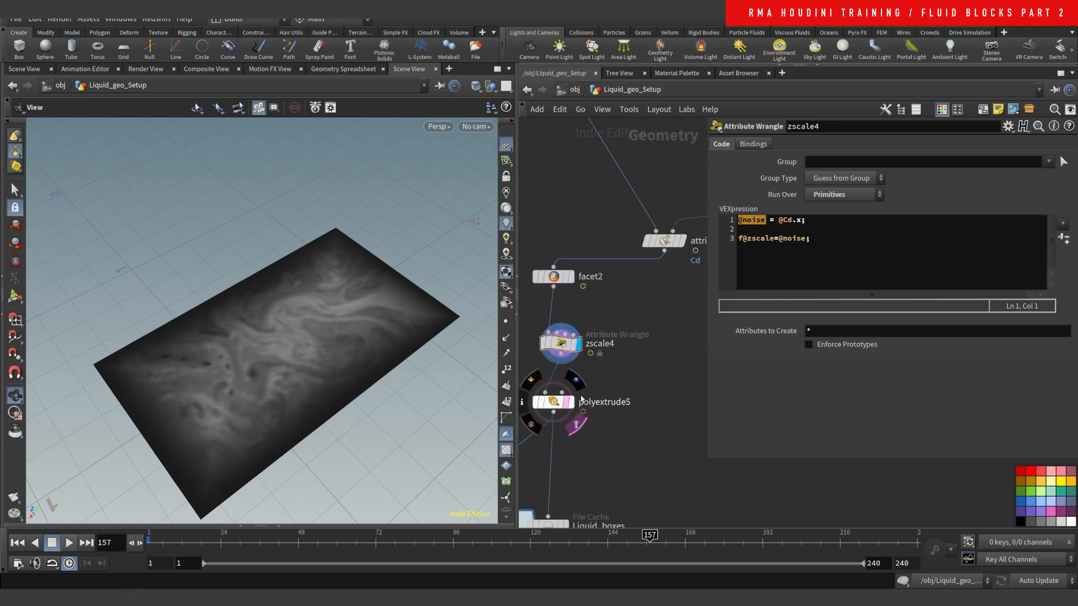
Step: Display polyextrude5 and examine the zscale attribute used as Distance Scale in its local controls
{"action": "left_click", "coordinate": [553, 402]}
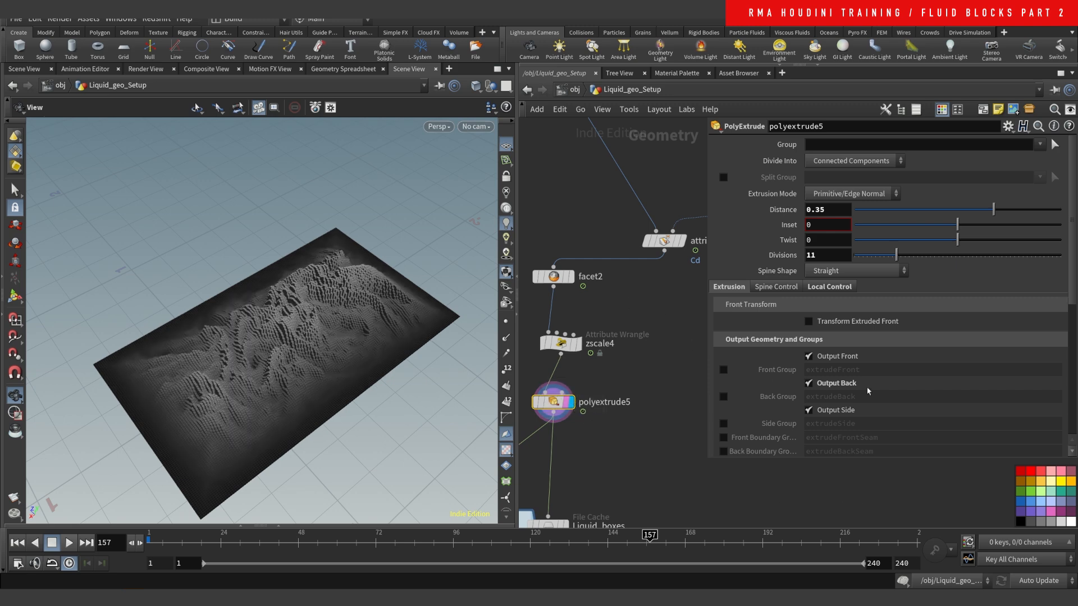
{"action": "left_click_drag", "start_coordinate": [1072, 281], "coordinate": [1072, 306]}
{"action": "left_click", "coordinate": [829, 275]}
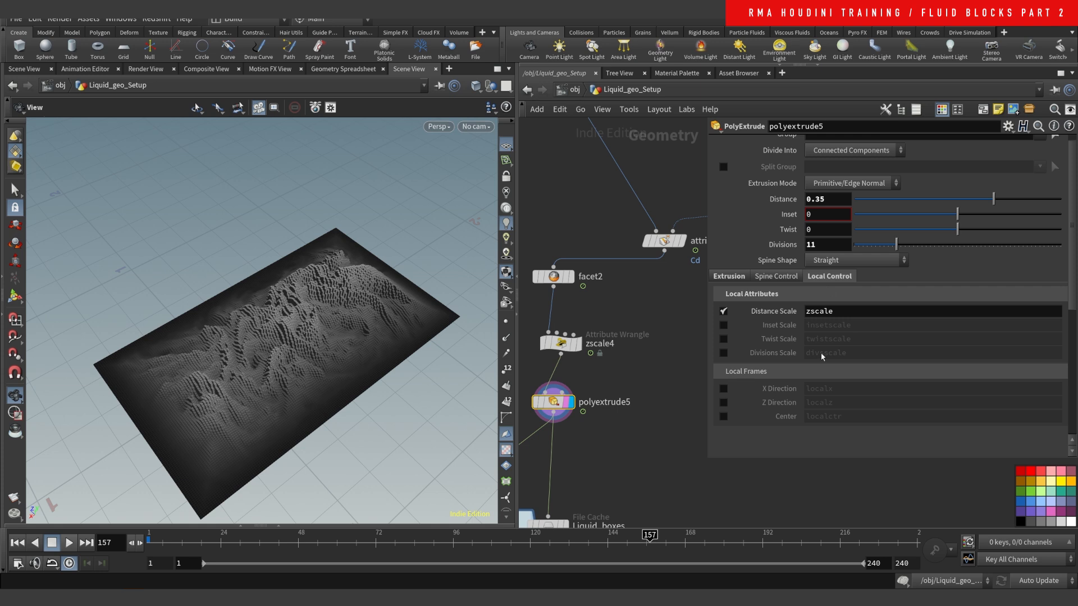
{"action": "double_click", "coordinate": [809, 310]}
Step: Disable polyextrude5's Distance Scale to compare the extrusion without zscale, and enable it again
{"action": "left_click", "coordinate": [724, 311]}
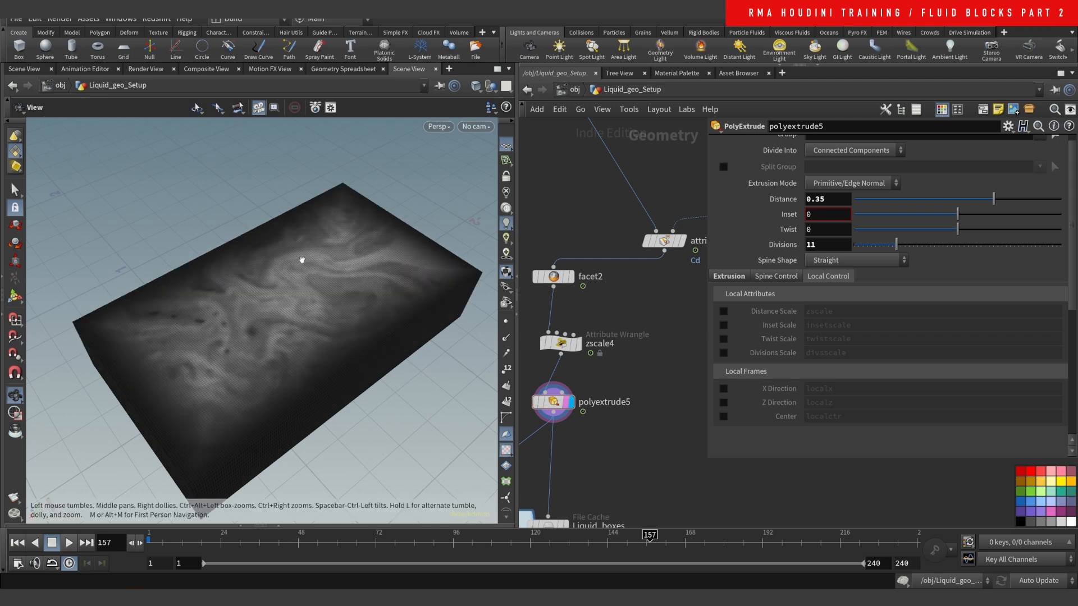
{"action": "scroll", "coordinate": [338, 287], "scroll_direction": "up", "scroll_amount": 3}
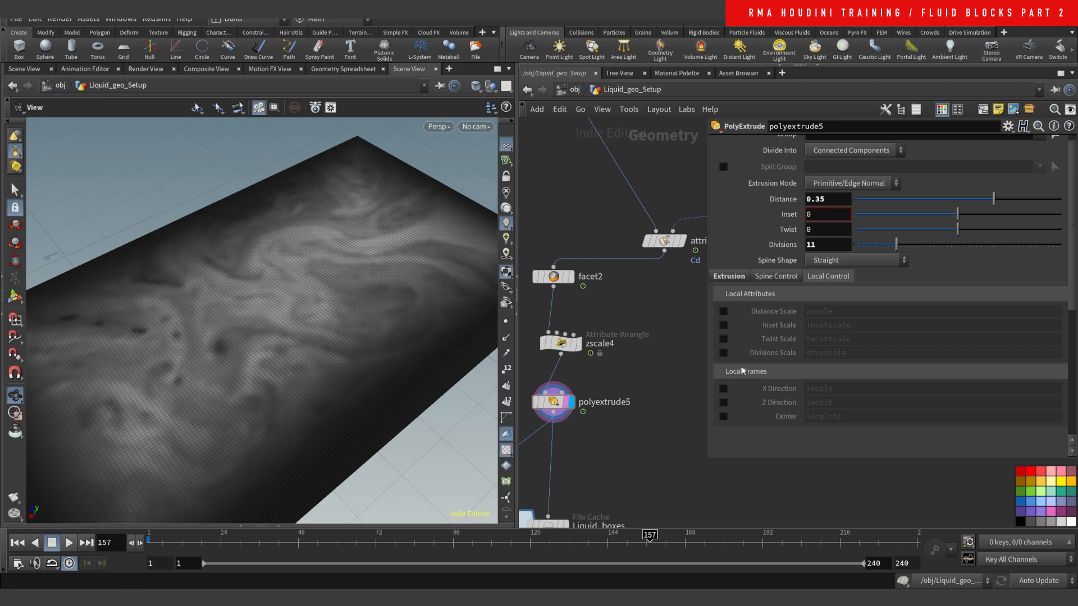
{"action": "left_click", "coordinate": [723, 311]}
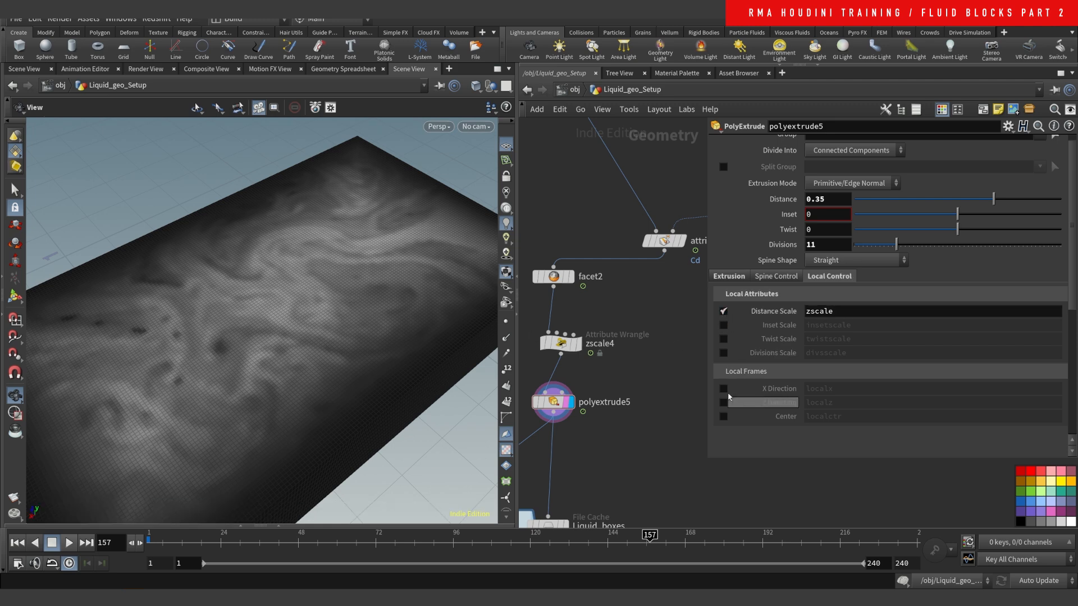
{"action": "left_click_drag", "start_coordinate": [378, 380], "coordinate": [403, 337]}
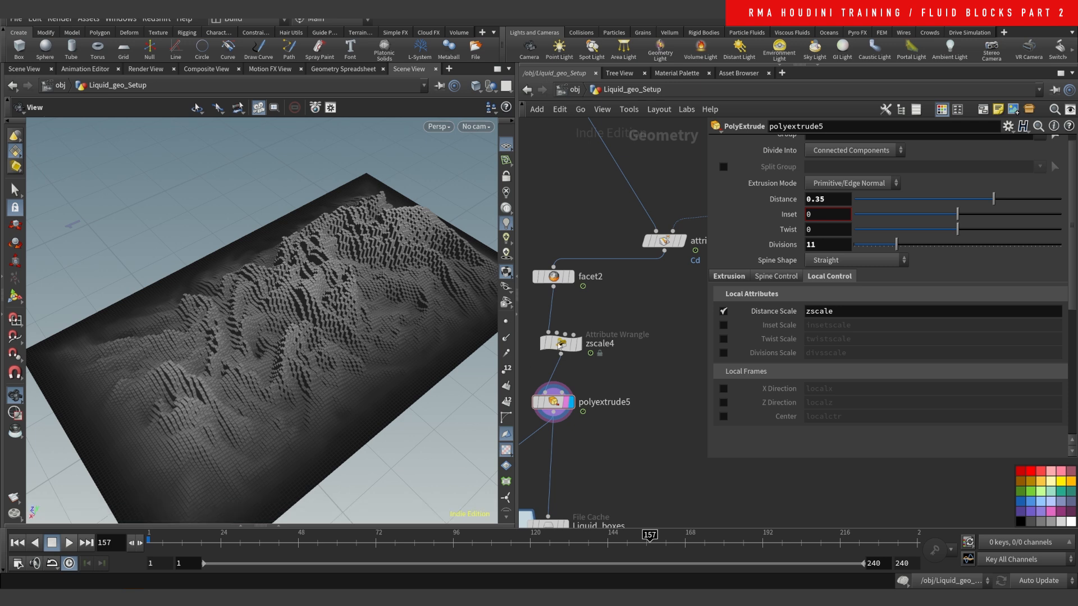
Step: Bypass the zscale4 wrangle and inspect its VEX expression alongside the resulting extrusion
{"action": "mouse_move", "coordinate": [580, 340]}
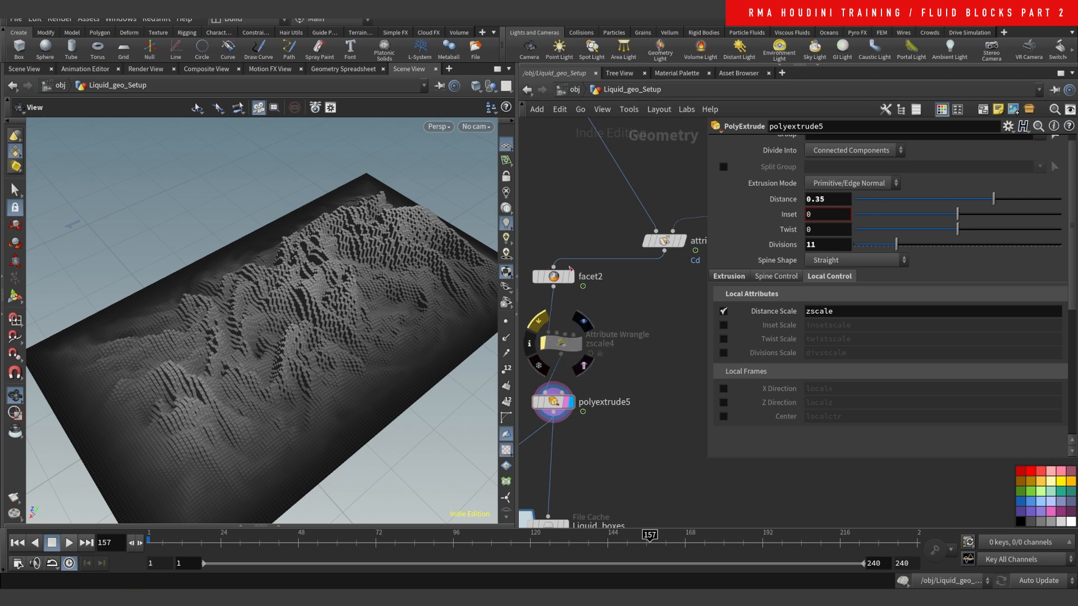
{"action": "middle_click_drag", "start_coordinate": [613, 311], "coordinate": [637, 336]}
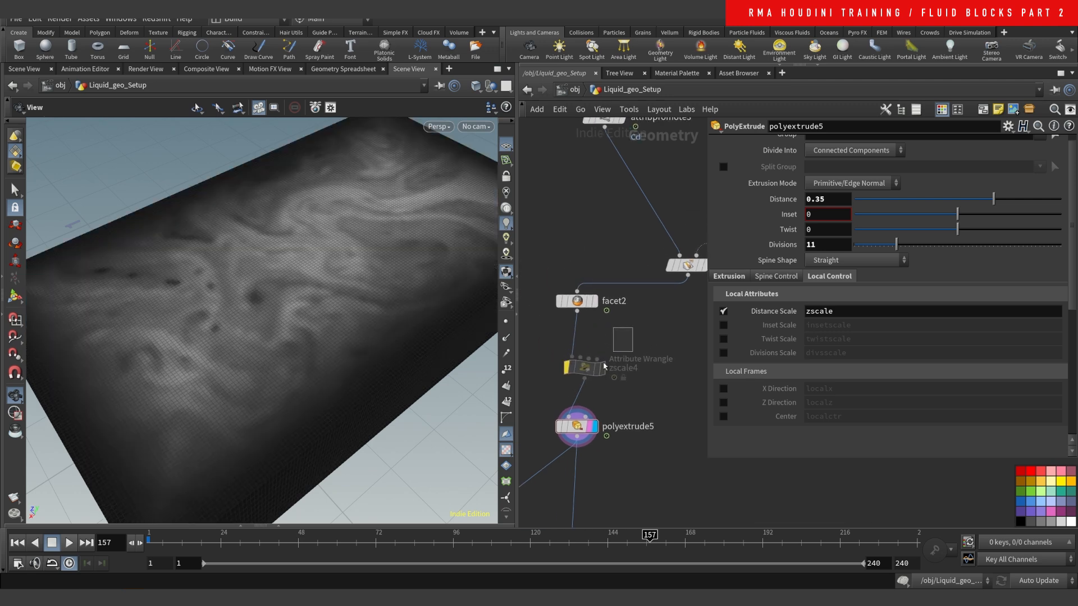
{"action": "left_click", "coordinate": [585, 368]}
{"action": "left_click", "coordinate": [785, 238]}
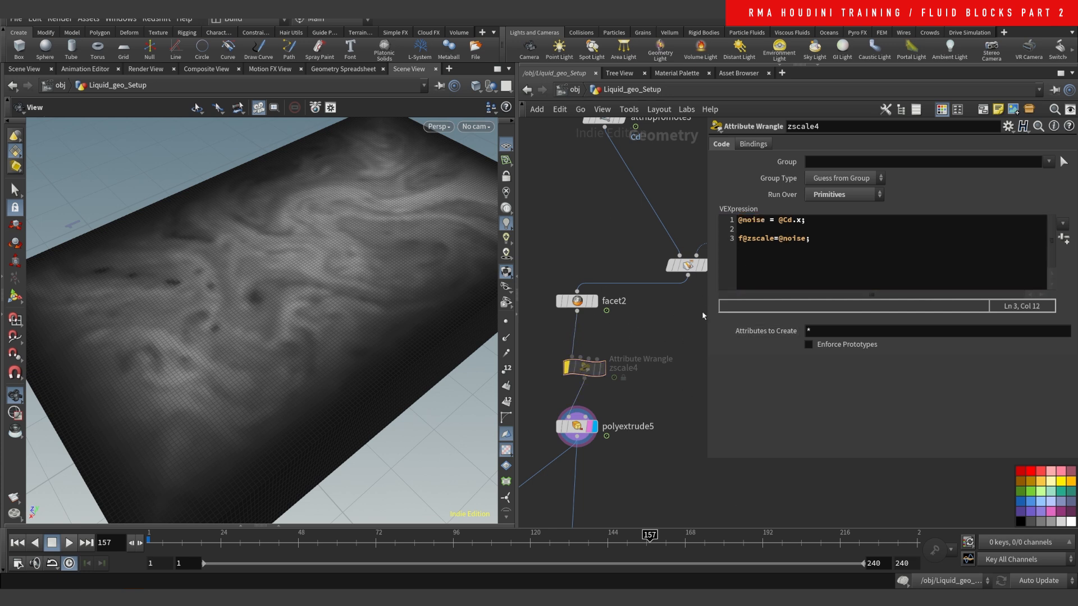
{"action": "middle_click_drag", "start_coordinate": [631, 354], "coordinate": [613, 390]}
{"action": "scroll", "coordinate": [612, 381], "scroll_direction": "down", "scroll_amount": 3}
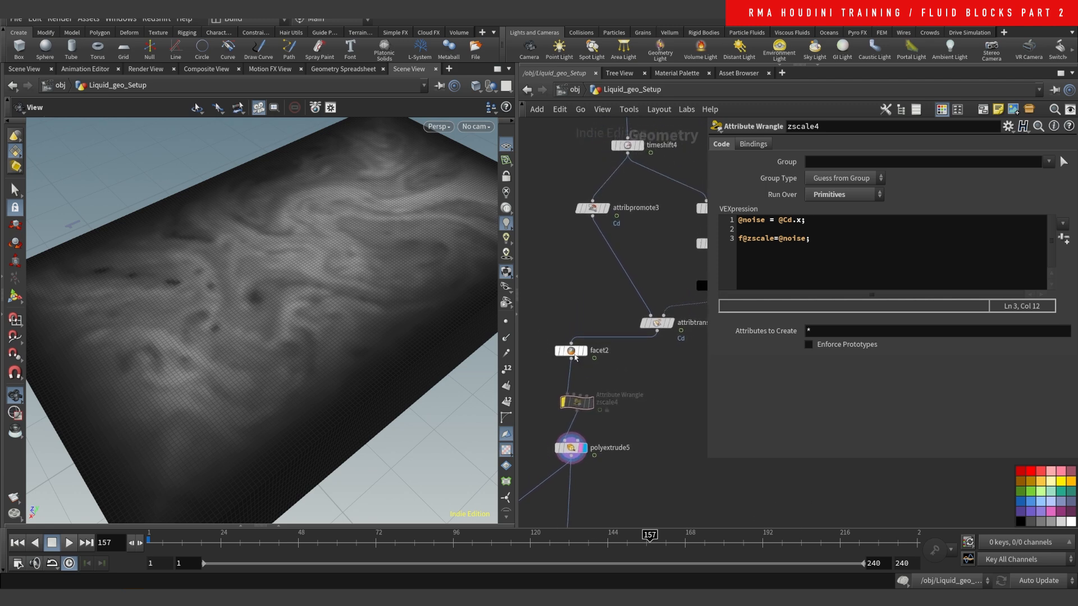
Step: Re-enable the bypassed zscale4 wrangle so it drives the polyextrude5 extrusion
{"action": "middle_click", "coordinate": [573, 352]}
{"action": "mouse_move", "coordinate": [561, 387]}
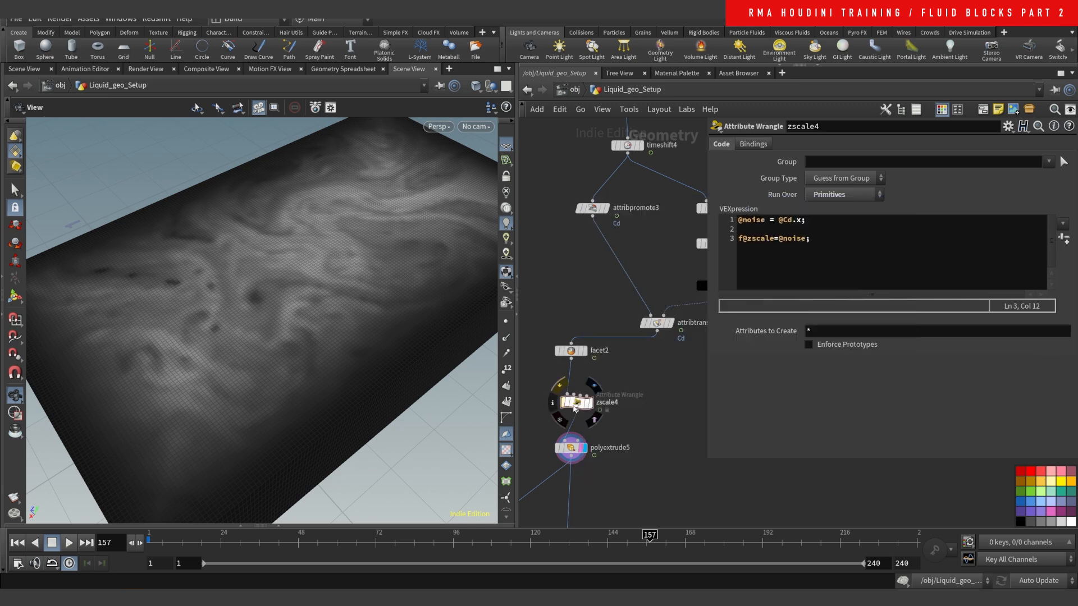
{"action": "key", "text": "b"}
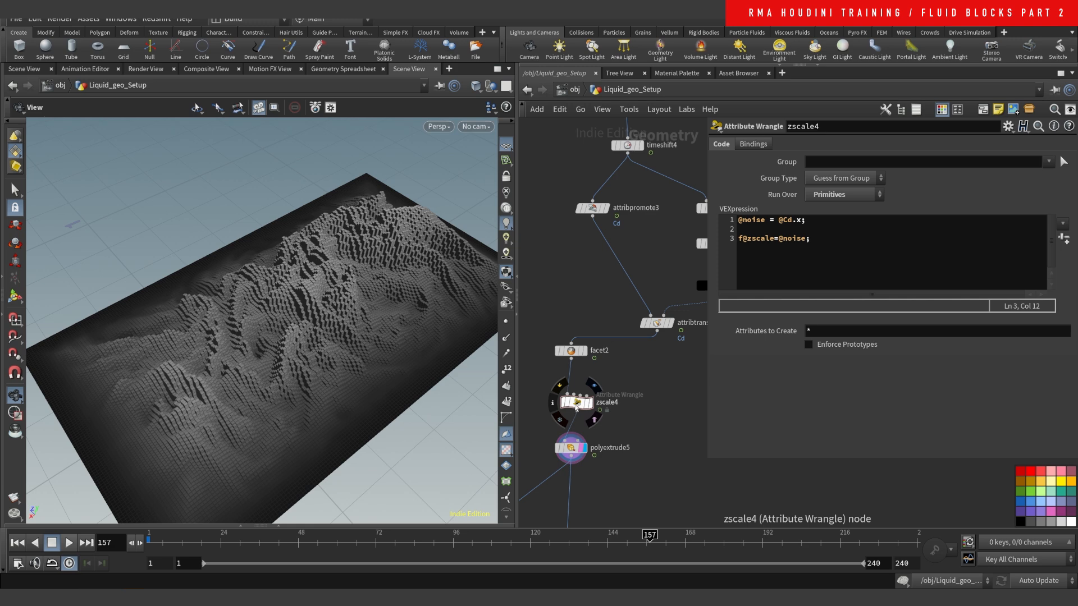
{"action": "middle_click", "coordinate": [577, 407]}
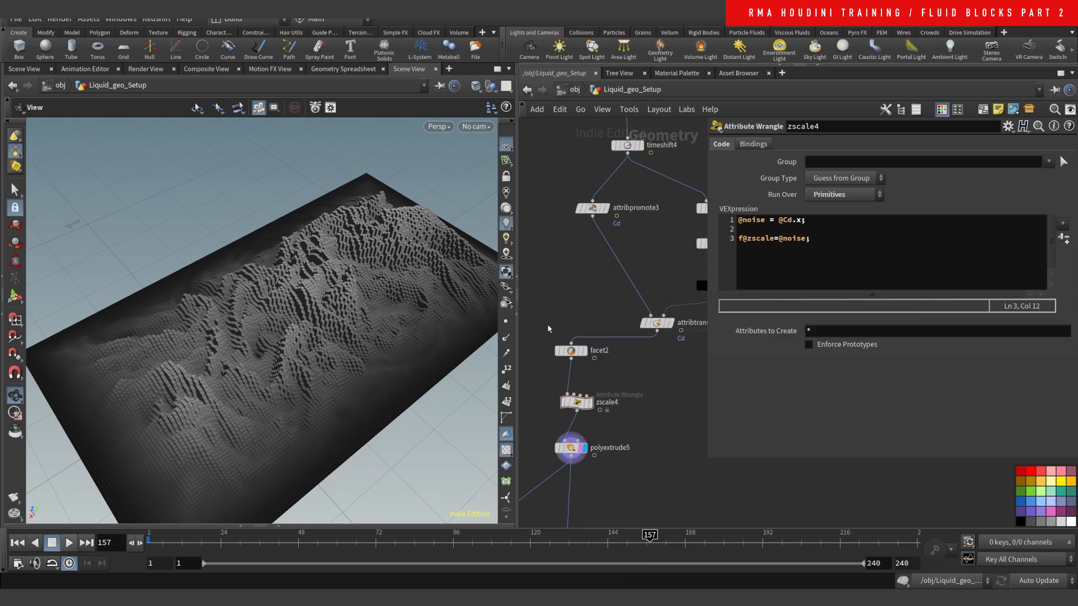
{"action": "left_click_drag", "start_coordinate": [779, 220], "coordinate": [803, 222]}
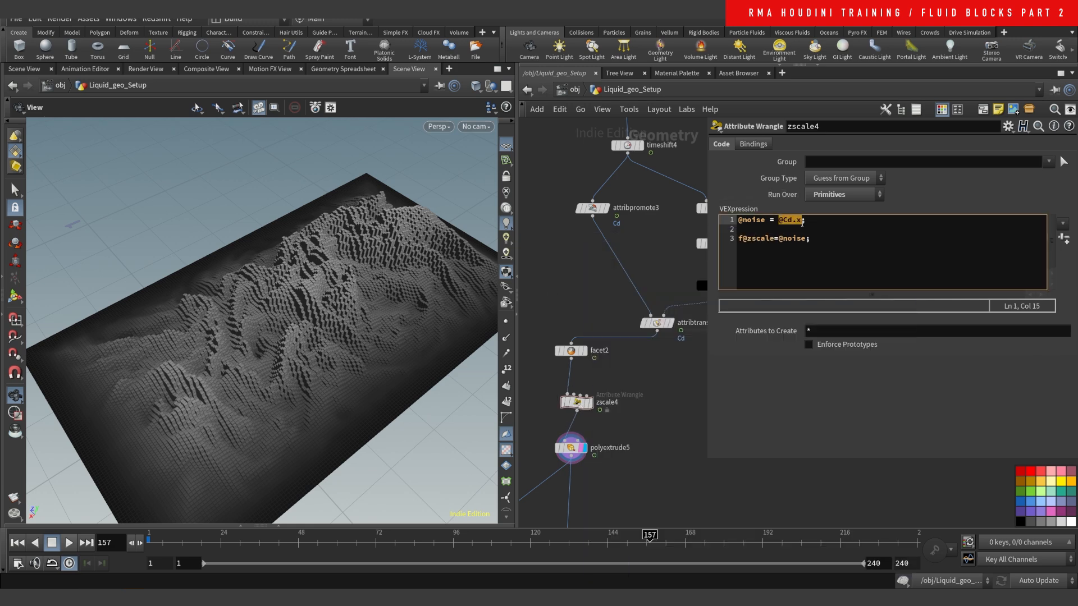
{"action": "left_click_drag", "start_coordinate": [747, 241], "coordinate": [770, 248]}
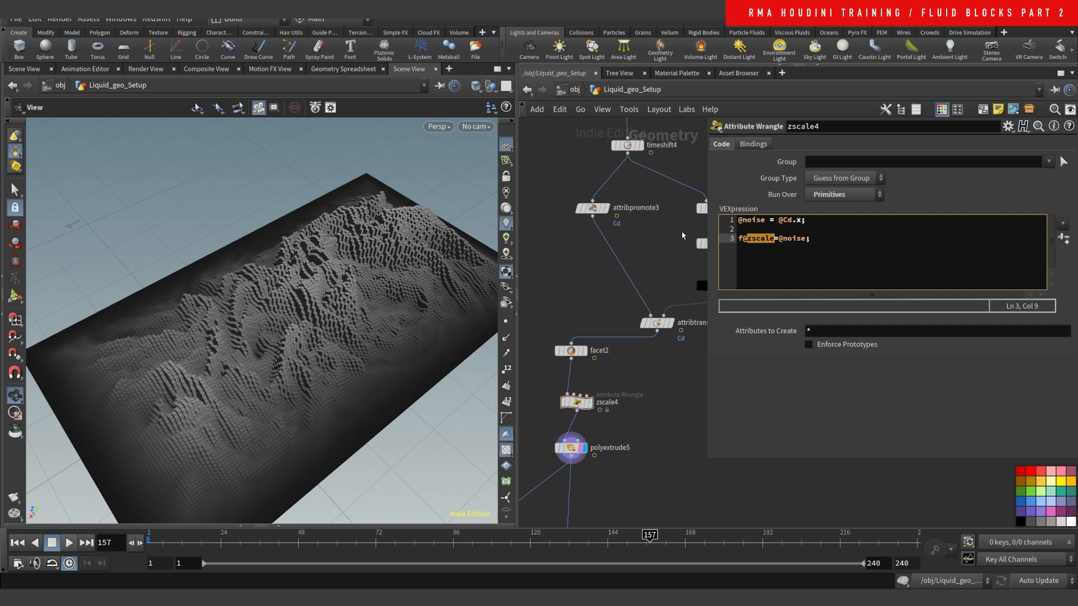
{"action": "left_click_drag", "start_coordinate": [780, 222], "coordinate": [803, 222]}
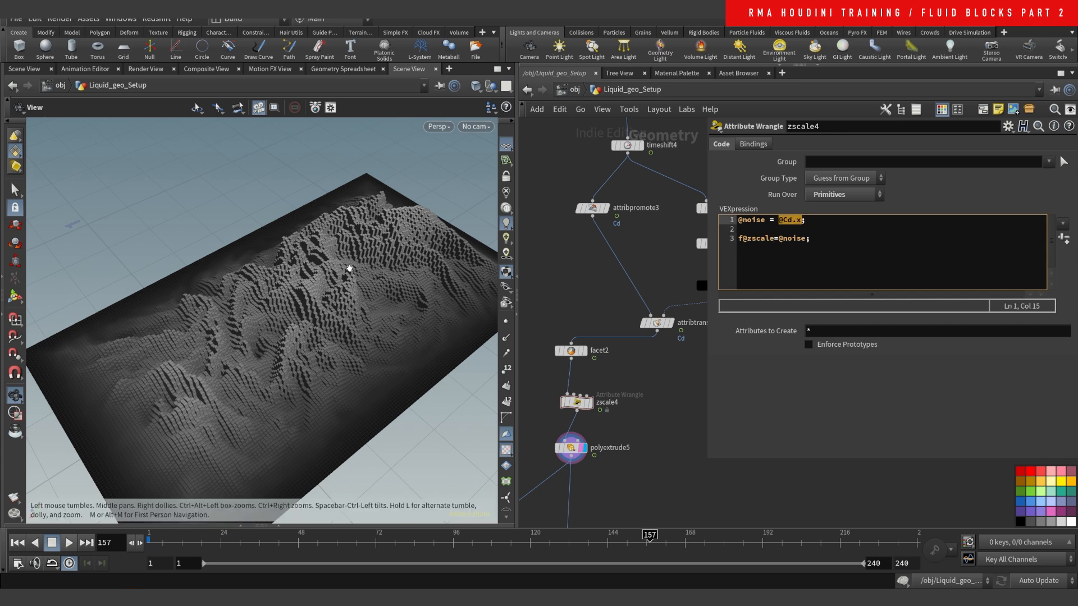
{"action": "left_click_drag", "start_coordinate": [373, 377], "coordinate": [344, 325]}
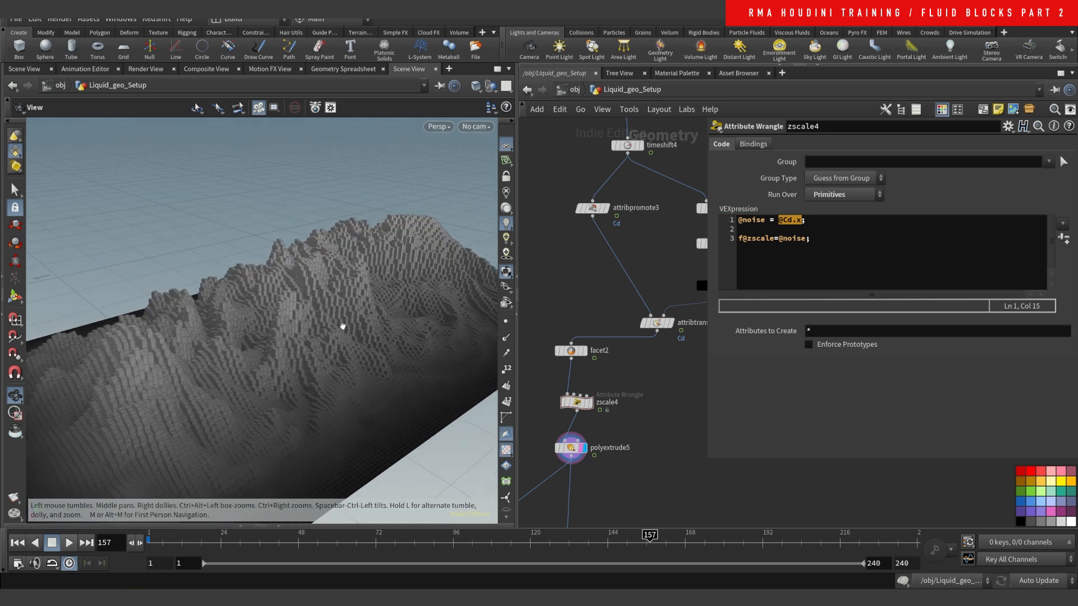
{"action": "left_click", "coordinate": [822, 227]}
{"action": "type", "text": "//"}
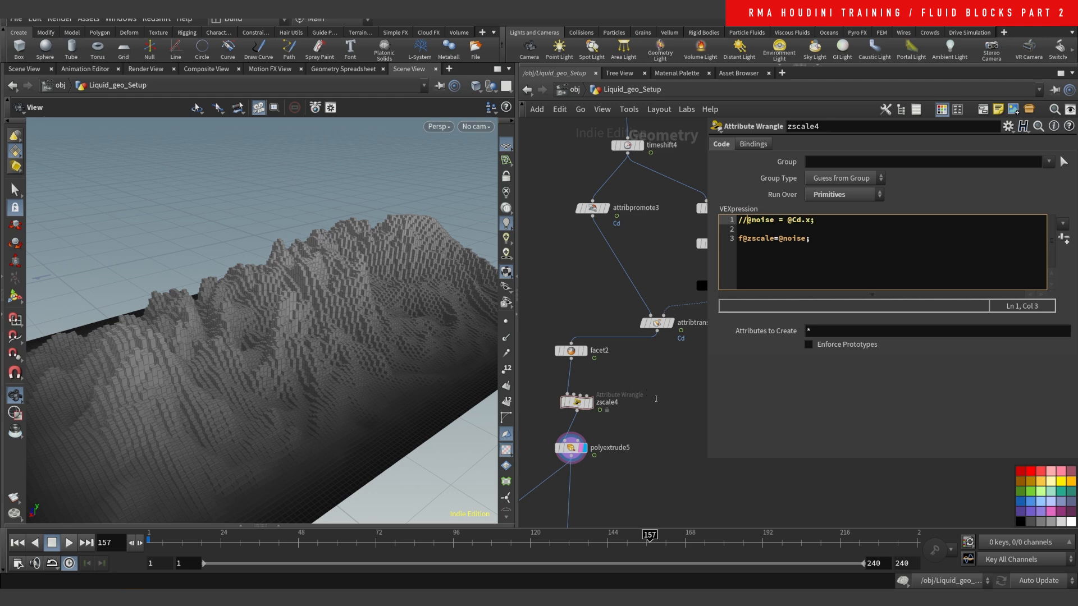
{"action": "left_click", "coordinate": [657, 399]}
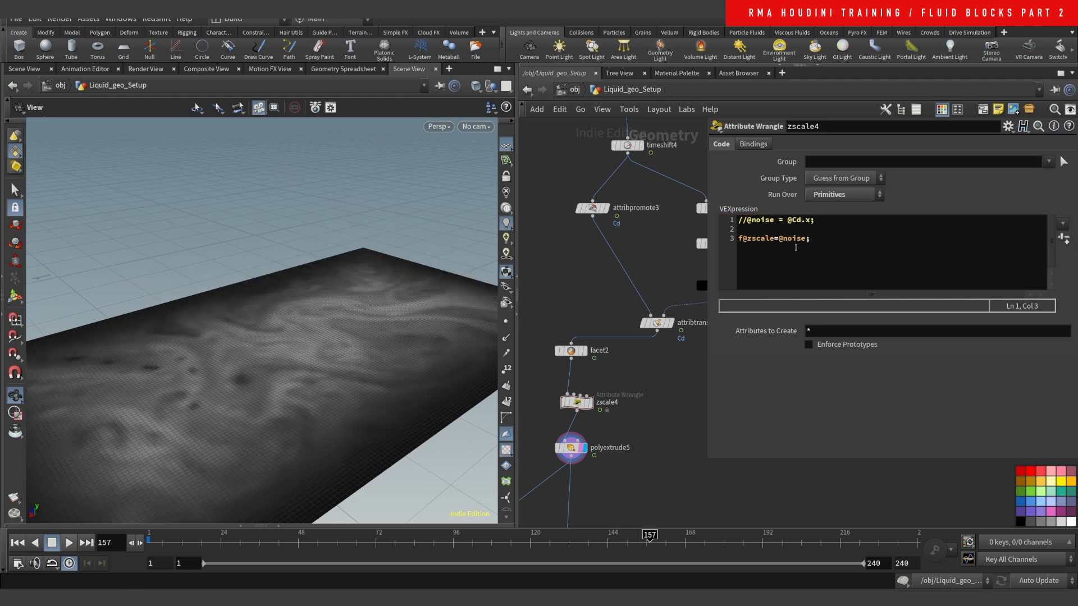
{"action": "left_click", "coordinate": [746, 223]}
{"action": "left_click_drag", "start_coordinate": [747, 222], "coordinate": [730, 219]}
{"action": "key", "text": "BackSpace"}
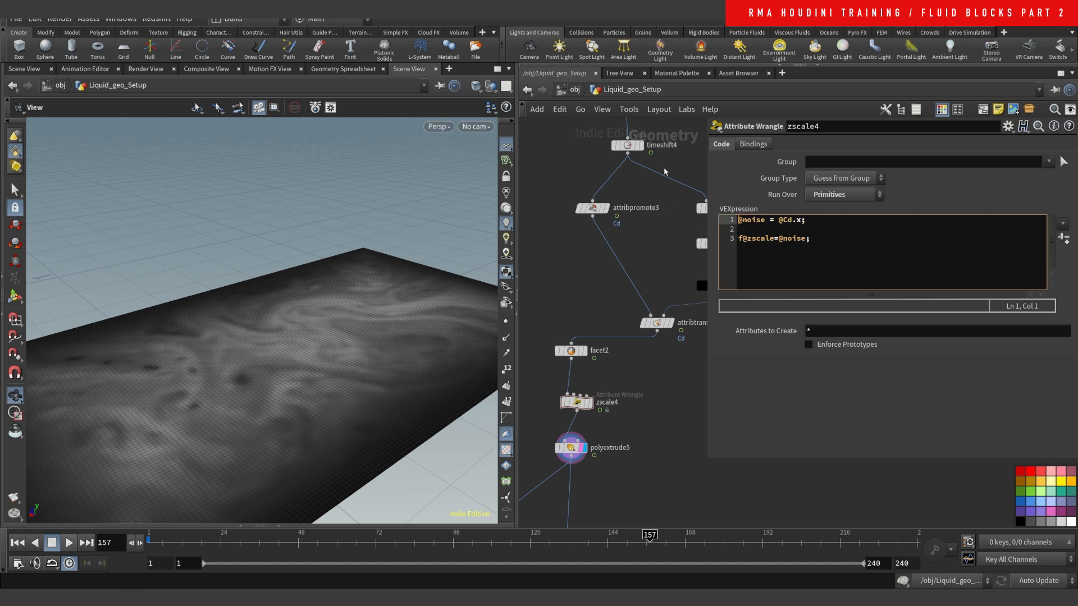
{"action": "left_click", "coordinate": [582, 281]}
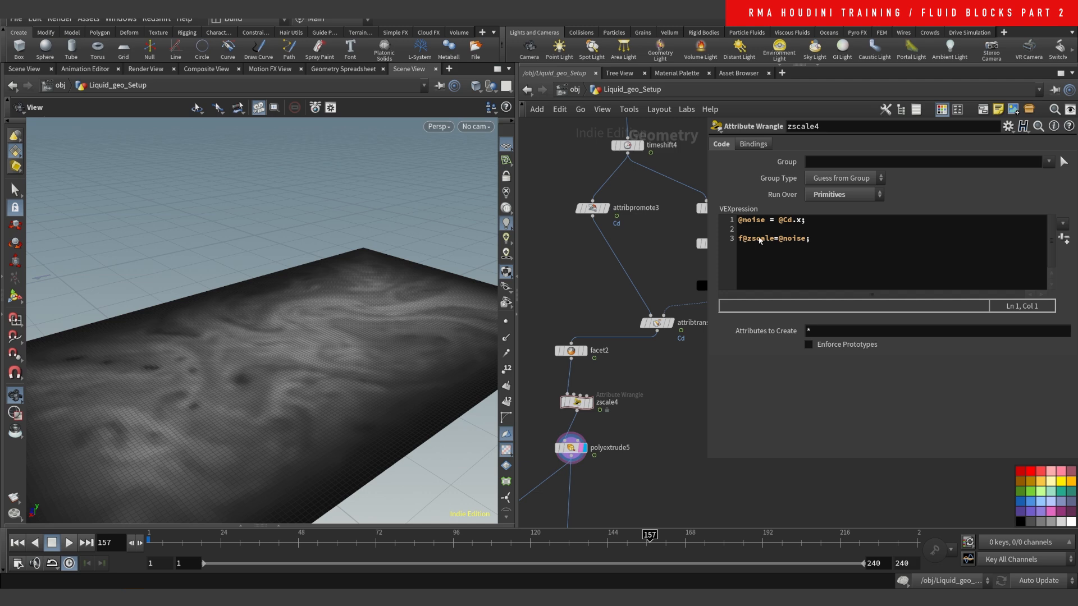
{"action": "double_click", "coordinate": [781, 221]}
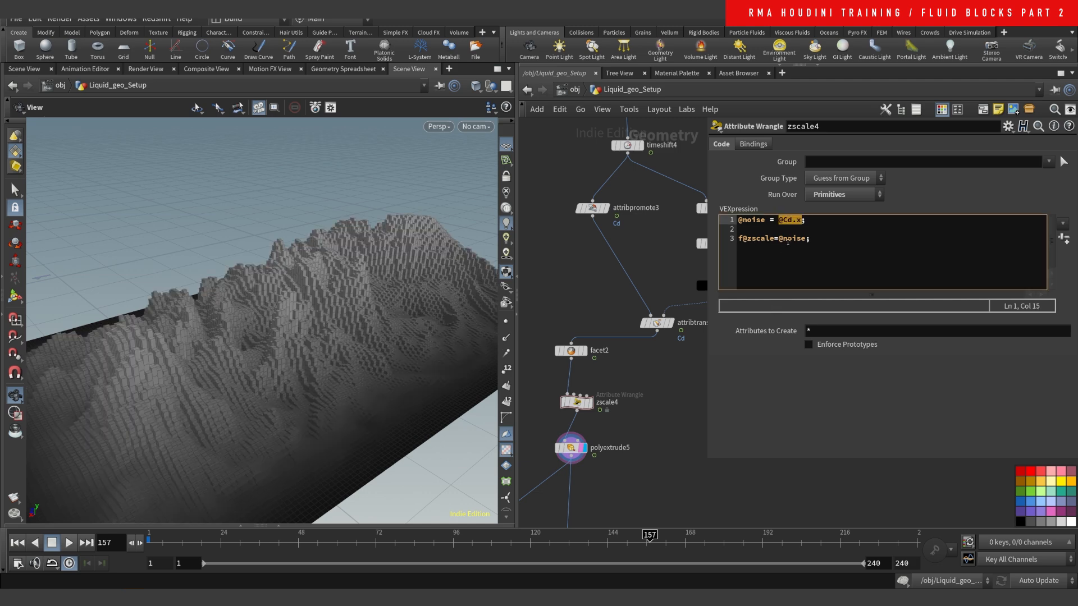
{"action": "left_click", "coordinate": [791, 240]}
{"action": "double_click", "coordinate": [784, 239]}
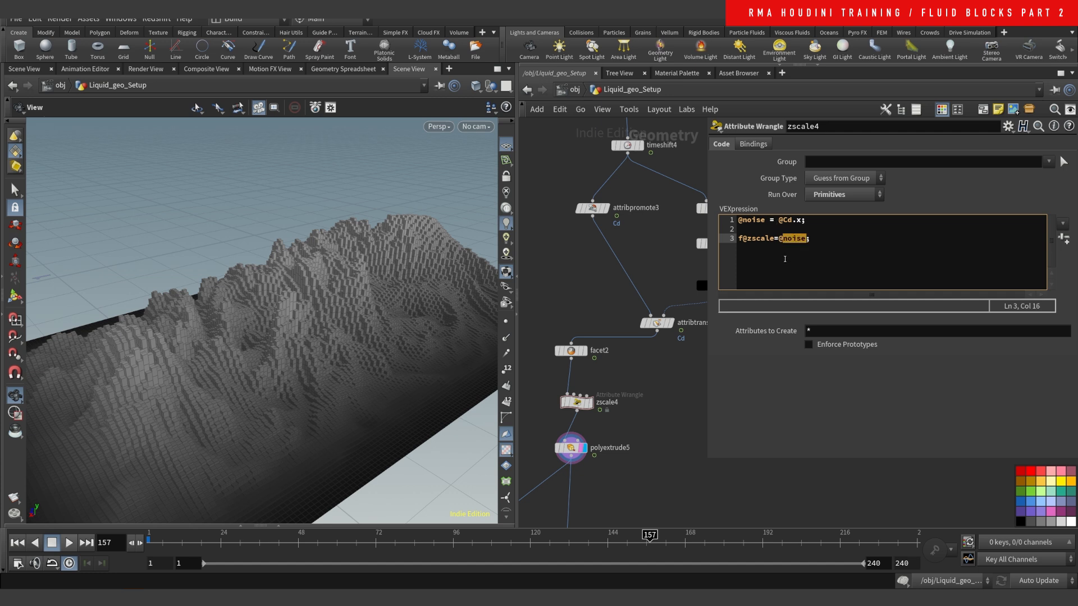
{"action": "left_click", "coordinate": [796, 239]}
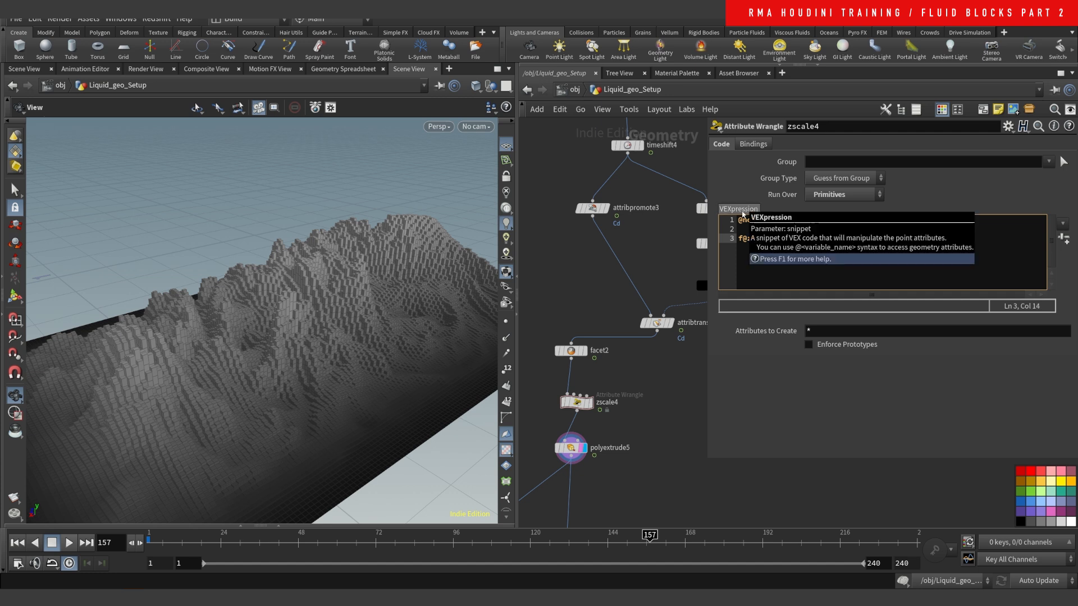
{"action": "type", "text": "x"}
{"action": "left_click", "coordinate": [594, 250]}
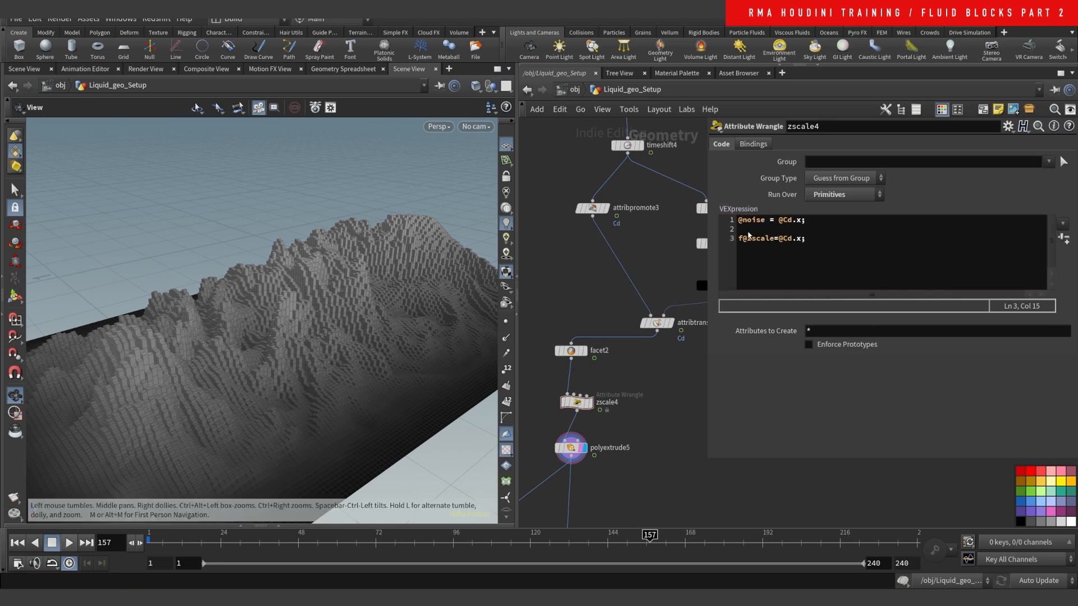
{"action": "left_click", "coordinate": [740, 219]}
{"action": "type", "text": "//"}
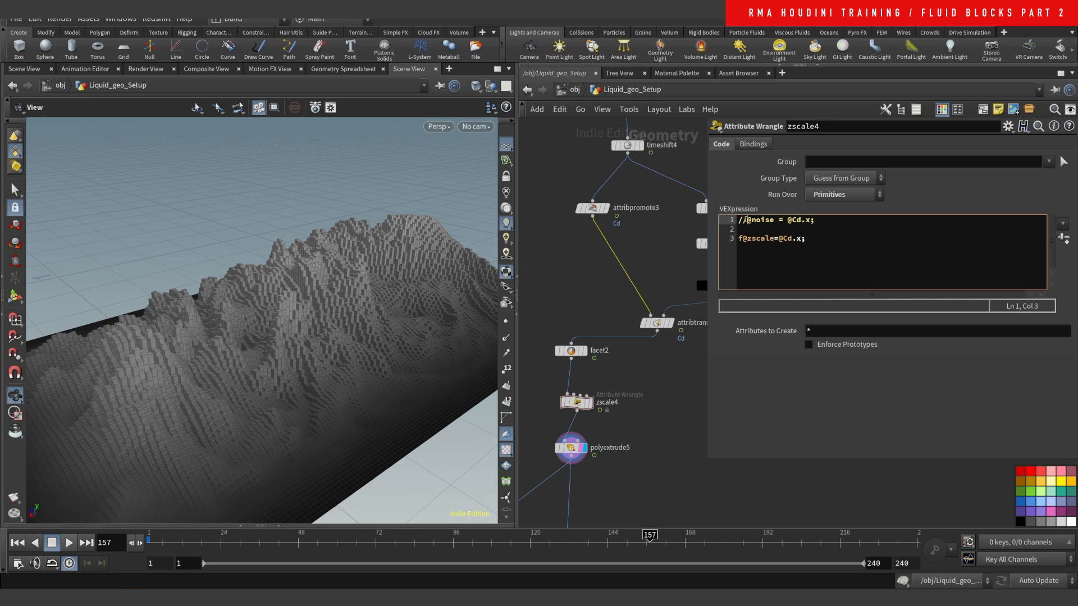
{"action": "key", "text": "Return"}
{"action": "key", "text": "BackSpace"}
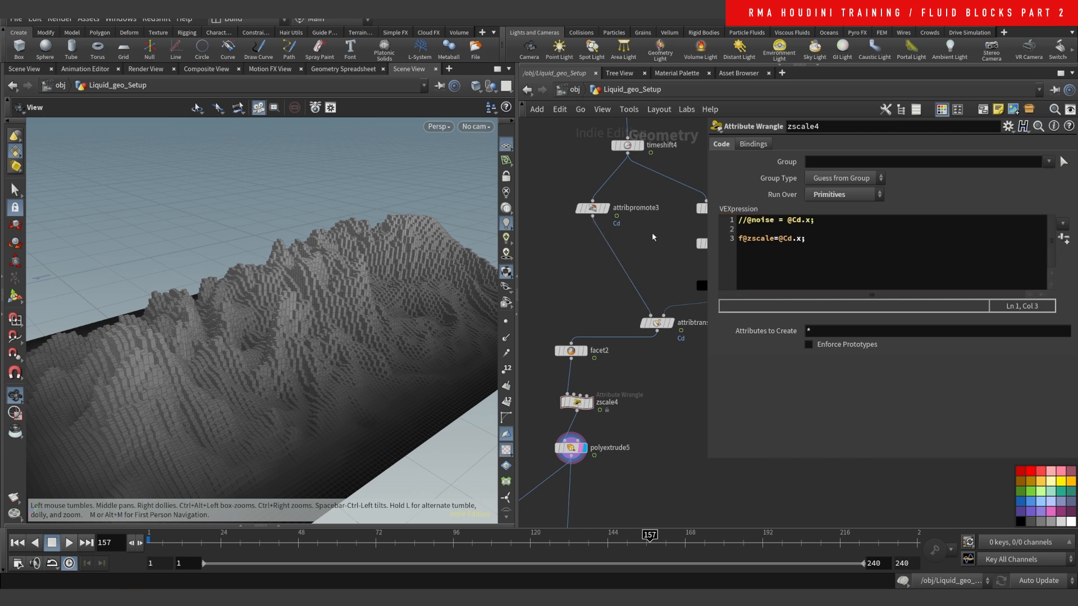
{"action": "middle_click_drag", "start_coordinate": [655, 183], "coordinate": [645, 203]}
{"action": "left_click_drag", "start_coordinate": [739, 239], "coordinate": [694, 140]}
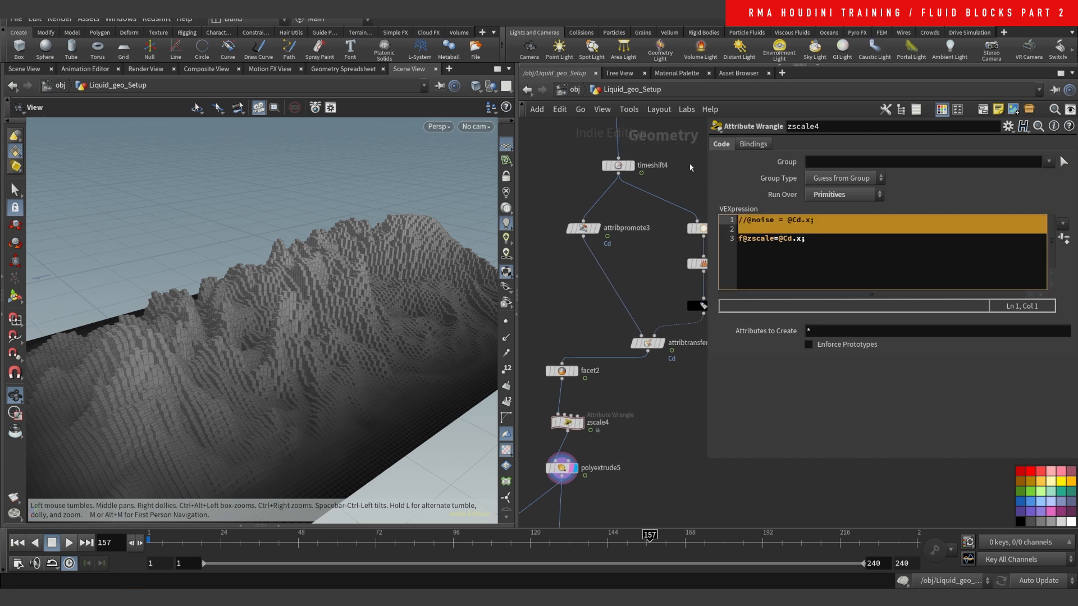
{"action": "key", "text": "Delete"}
{"action": "key", "text": "ctrl+Return"}
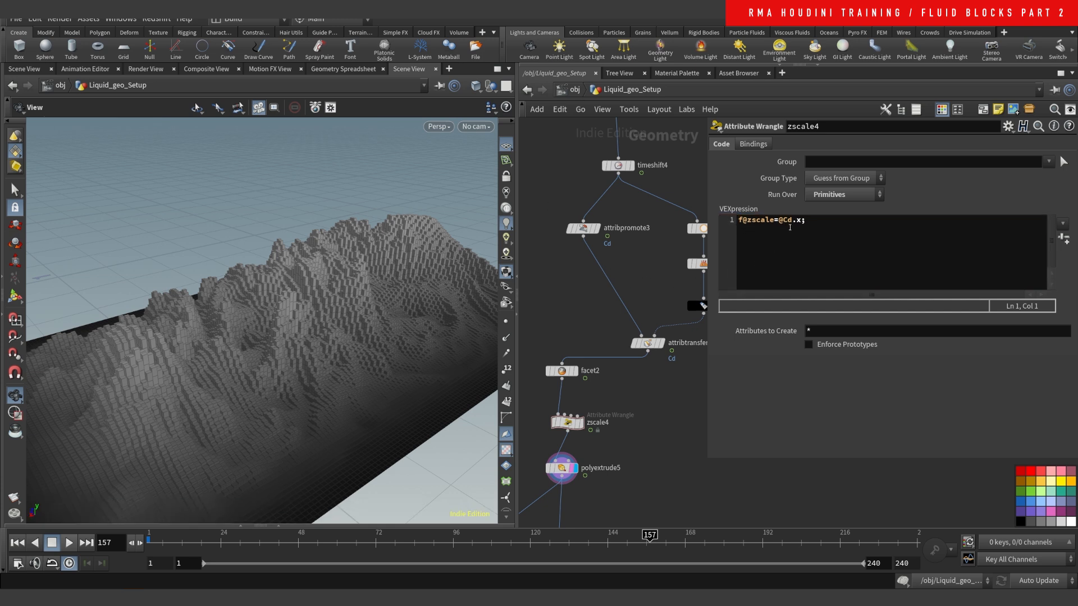
Step: Place the cursor after the f prefix in the VEX code, switch to Snipping Tool and capture the viewport's extruded blocks
{"action": "middle_click_drag", "start_coordinate": [542, 252], "coordinate": [548, 240]}
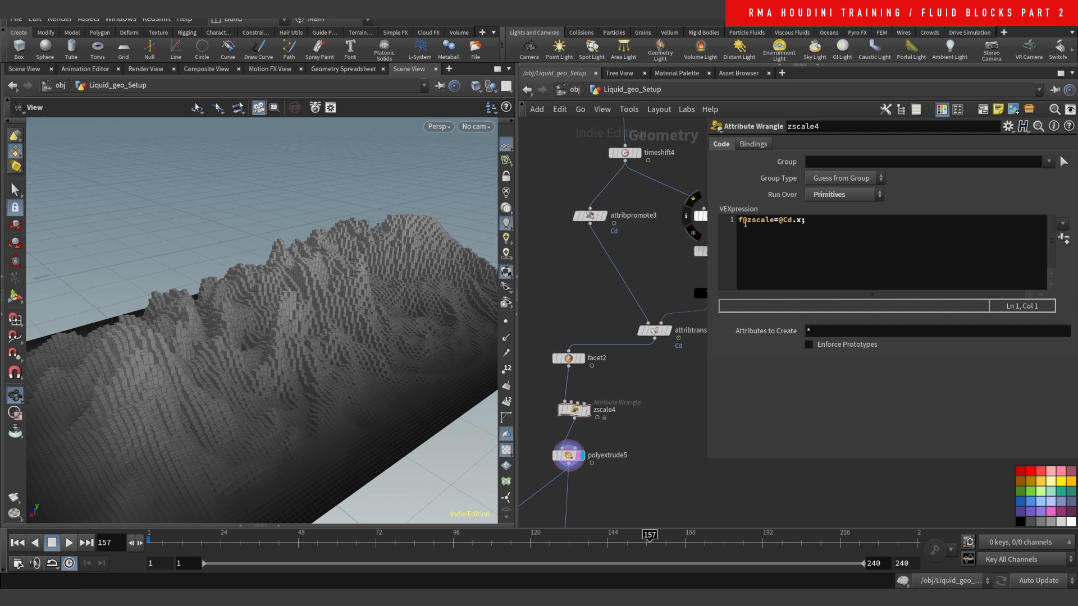
{"action": "left_click", "coordinate": [742, 220]}
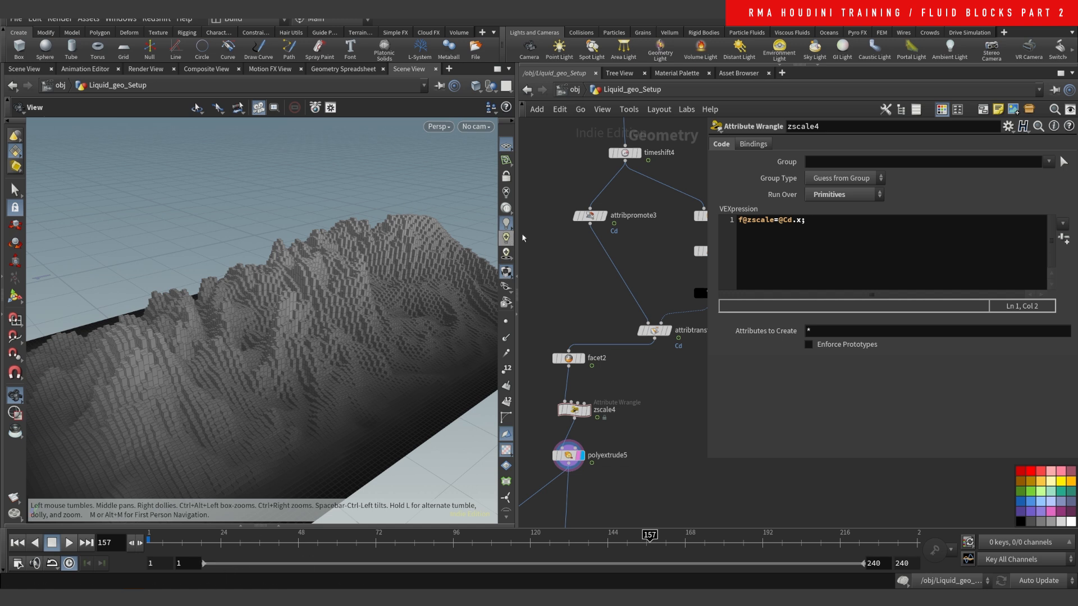
{"action": "left_click", "coordinate": [506, 598]}
{"action": "left_click", "coordinate": [200, 91]}
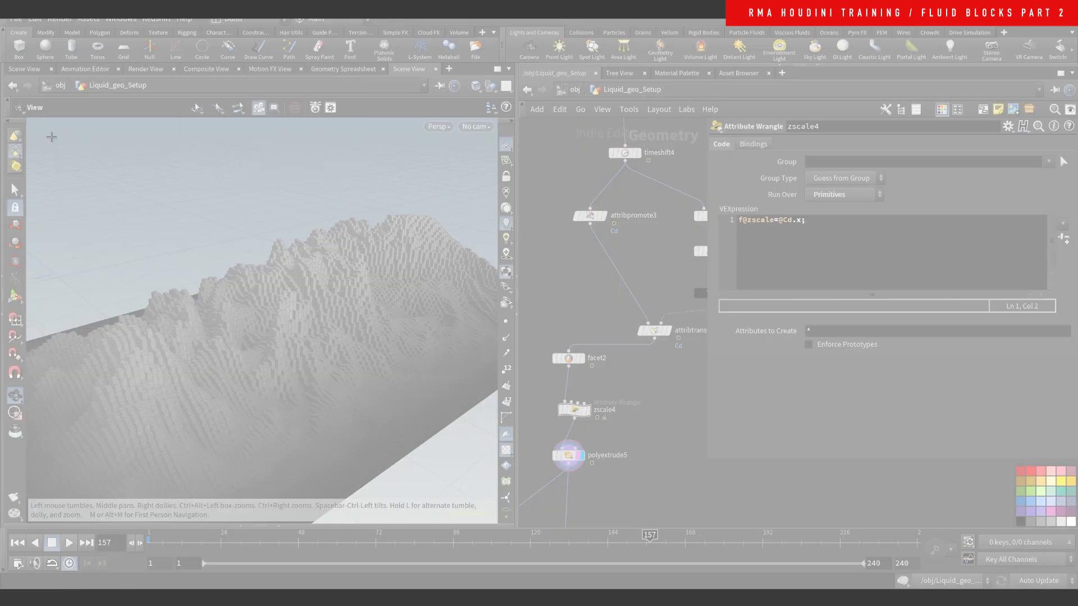
{"action": "left_click_drag", "start_coordinate": [54, 139], "coordinate": [501, 485]}
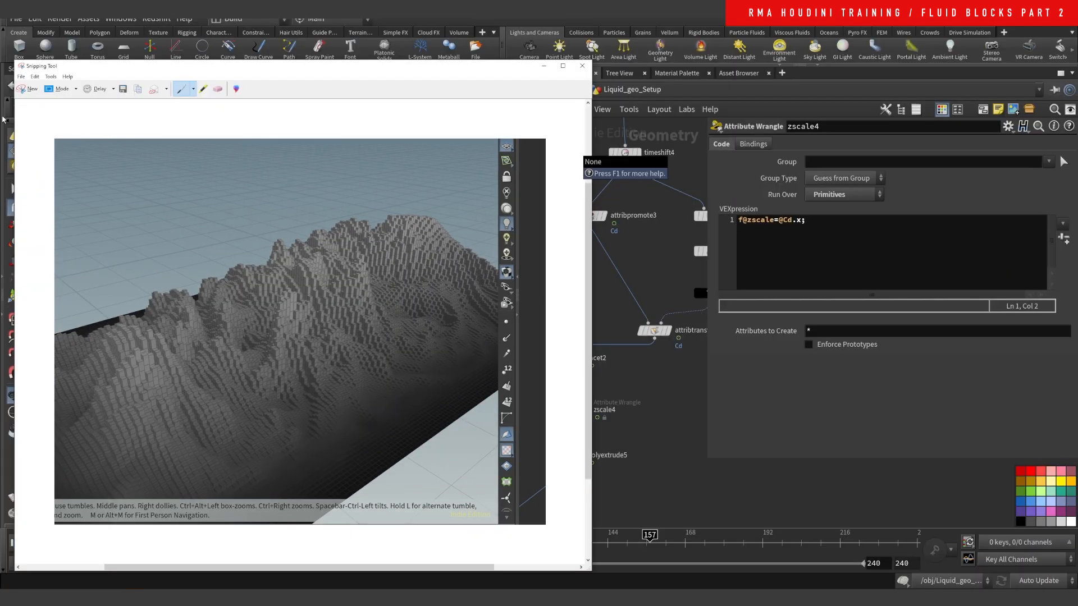
Step: Sketch f = 1 with its value boxed and circled, and V = three boxes labelled R, G and B, on the snip
{"action": "mouse_move", "coordinate": [84, 150]}
{"action": "left_mouse_down"}
{"action": "mouse_move", "coordinate": [82, 174]}
{"action": "mouse_move", "coordinate": [88, 161]}
{"action": "left_mouse_up"}
{"action": "left_click", "coordinate": [97, 169]}
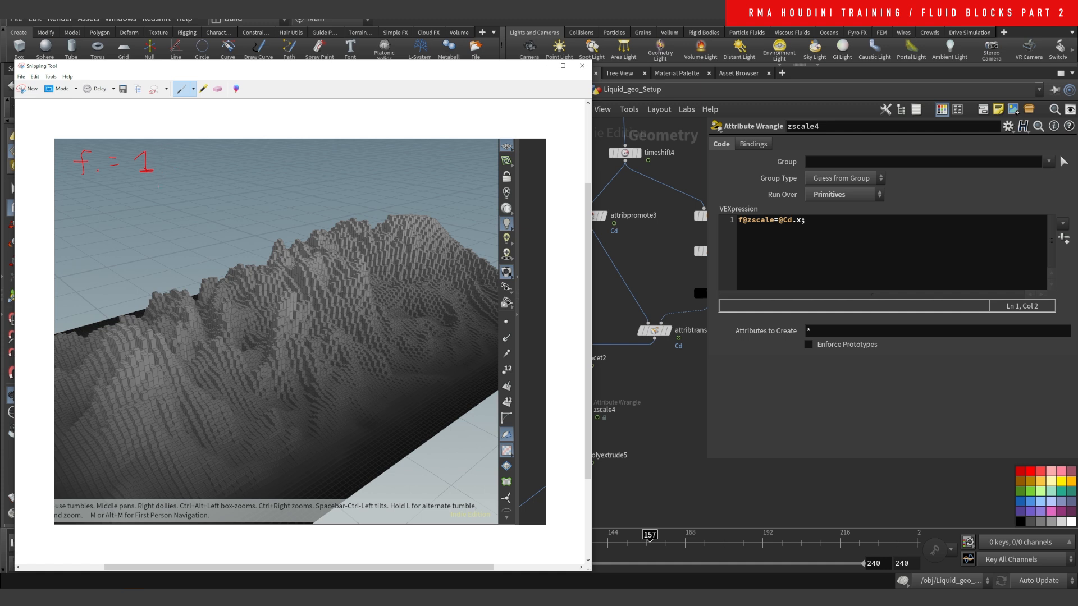
{"action": "mouse_move", "coordinate": [163, 147]}
{"action": "left_mouse_down"}
{"action": "mouse_move", "coordinate": [165, 172]}
{"action": "mouse_move", "coordinate": [134, 167]}
{"action": "mouse_move", "coordinate": [148, 148]}
{"action": "left_mouse_up"}
{"action": "mouse_move", "coordinate": [76, 213]}
{"action": "left_mouse_down"}
{"action": "mouse_move", "coordinate": [210, 212]}
{"action": "mouse_move", "coordinate": [184, 209]}
{"action": "left_mouse_up"}
{"action": "mouse_move", "coordinate": [228, 208]}
{"action": "left_mouse_down"}
{"action": "mouse_move", "coordinate": [226, 230]}
{"action": "mouse_move", "coordinate": [251, 205]}
{"action": "mouse_move", "coordinate": [230, 204]}
{"action": "left_mouse_up"}
{"action": "left_click_drag", "start_coordinate": [142, 256], "coordinate": [163, 270]}
{"action": "left_click_drag", "start_coordinate": [188, 249], "coordinate": [219, 262]}
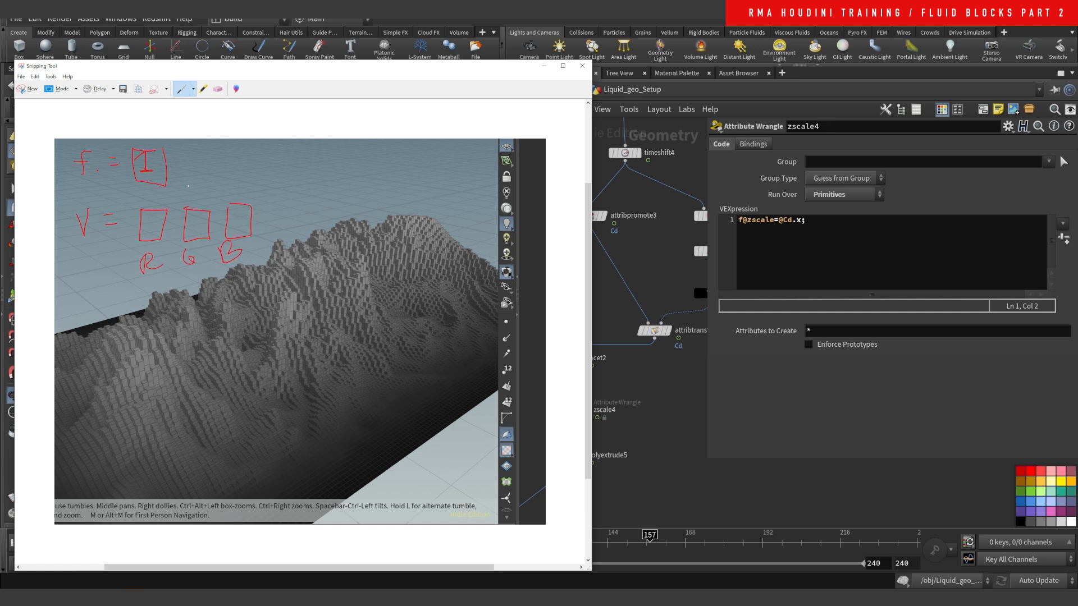
{"action": "mouse_move", "coordinate": [148, 163]}
{"action": "left_mouse_down"}
{"action": "mouse_move", "coordinate": [146, 152]}
{"action": "mouse_move", "coordinate": [146, 182]}
{"action": "mouse_move", "coordinate": [159, 137]}
{"action": "left_mouse_up"}
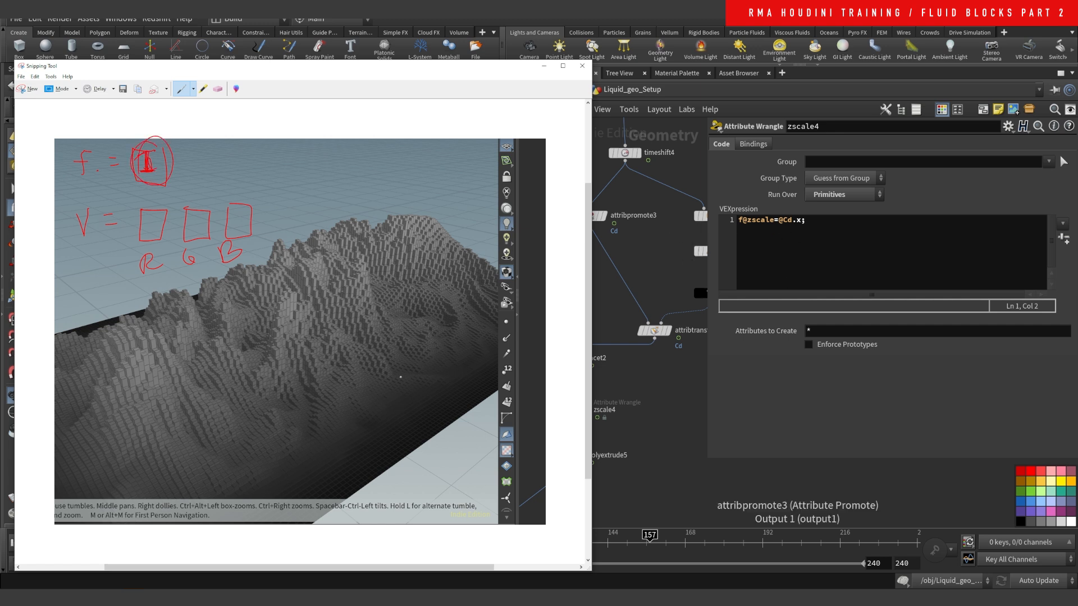
Step: Sketch labelled X, Y and Z axes on the snip, circle the f, and emphasise the Y axis
{"action": "mouse_move", "coordinate": [323, 144]}
{"action": "left_mouse_down"}
{"action": "mouse_move", "coordinate": [322, 184]}
{"action": "mouse_move", "coordinate": [294, 202]}
{"action": "mouse_move", "coordinate": [345, 197]}
{"action": "mouse_move", "coordinate": [291, 210]}
{"action": "left_mouse_up"}
{"action": "left_click_drag", "start_coordinate": [290, 201], "coordinate": [285, 213]}
{"action": "left_click_drag", "start_coordinate": [316, 119], "coordinate": [319, 140]}
{"action": "left_click_drag", "start_coordinate": [349, 188], "coordinate": [366, 194]}
{"action": "mouse_move", "coordinate": [322, 141]}
{"action": "left_mouse_down"}
{"action": "mouse_move", "coordinate": [322, 184]}
{"action": "mouse_move", "coordinate": [300, 201]}
{"action": "mouse_move", "coordinate": [342, 195]}
{"action": "mouse_move", "coordinate": [324, 140]}
{"action": "left_mouse_up"}
{"action": "mouse_move", "coordinate": [90, 144]}
{"action": "left_mouse_down"}
{"action": "mouse_move", "coordinate": [70, 155]}
{"action": "mouse_move", "coordinate": [98, 143]}
{"action": "left_mouse_up"}
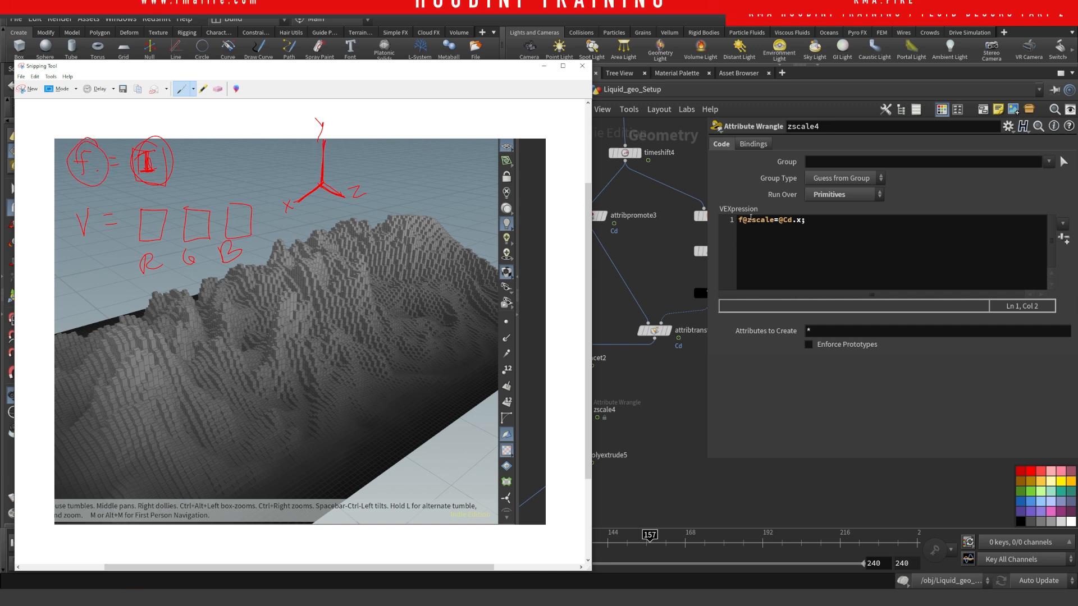
{"action": "mouse_move", "coordinate": [321, 172]}
{"action": "left_mouse_down"}
{"action": "mouse_move", "coordinate": [316, 112]}
{"action": "mouse_move", "coordinate": [317, 149]}
{"action": "left_mouse_up"}
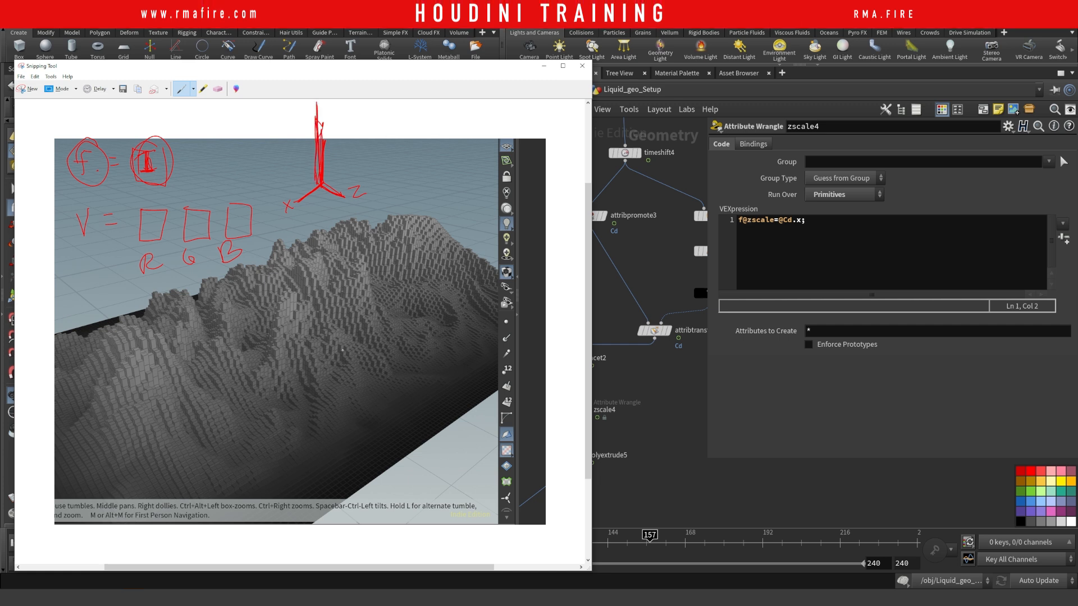
Step: Mark the height of the extruded blocks with a vertical line and end ticks on the snip
{"action": "left_click_drag", "start_coordinate": [358, 390], "coordinate": [354, 263]}
{"action": "left_click_drag", "start_coordinate": [342, 245], "coordinate": [368, 238]}
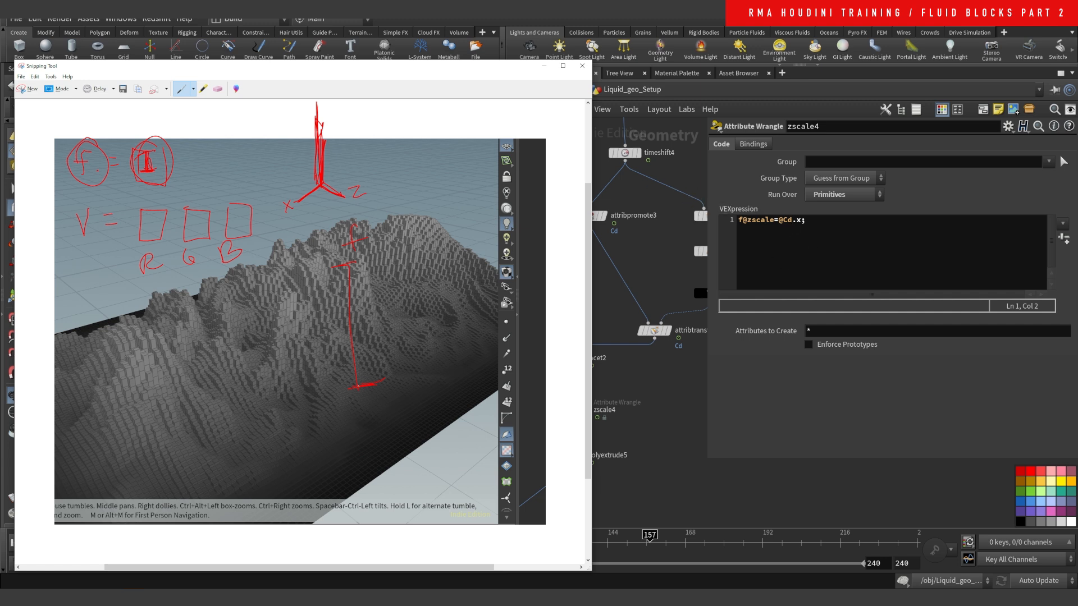
{"action": "left_click_drag", "start_coordinate": [363, 358], "coordinate": [359, 274]}
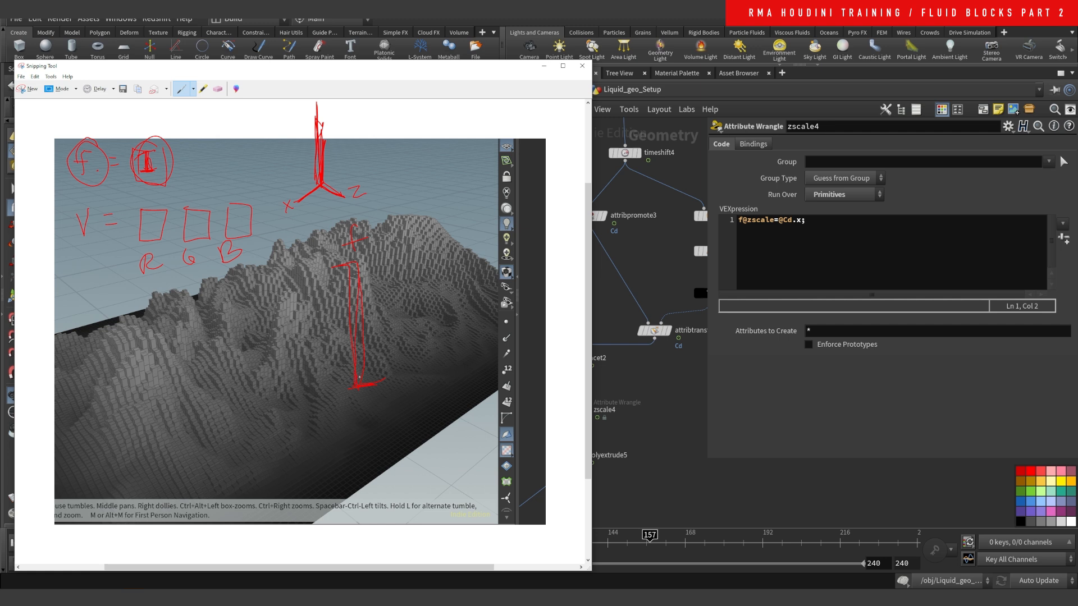
{"action": "left_click_drag", "start_coordinate": [121, 395], "coordinate": [127, 402]}
{"action": "left_click_drag", "start_coordinate": [144, 367], "coordinate": [153, 352]}
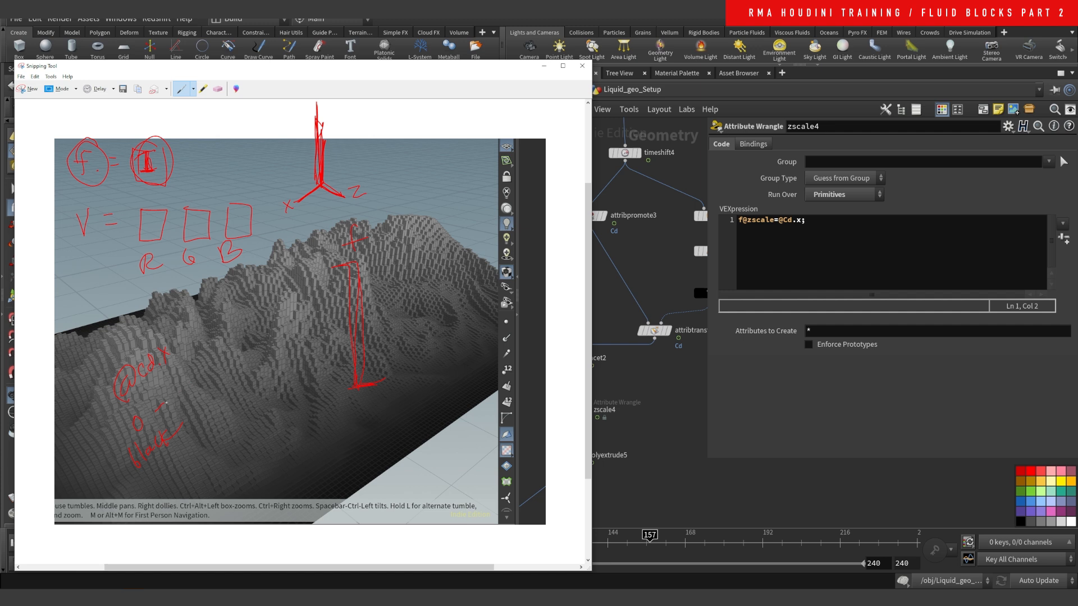
{"action": "left_click_drag", "start_coordinate": [169, 396], "coordinate": [172, 379]}
{"action": "left_click_drag", "start_coordinate": [135, 327], "coordinate": [134, 332]}
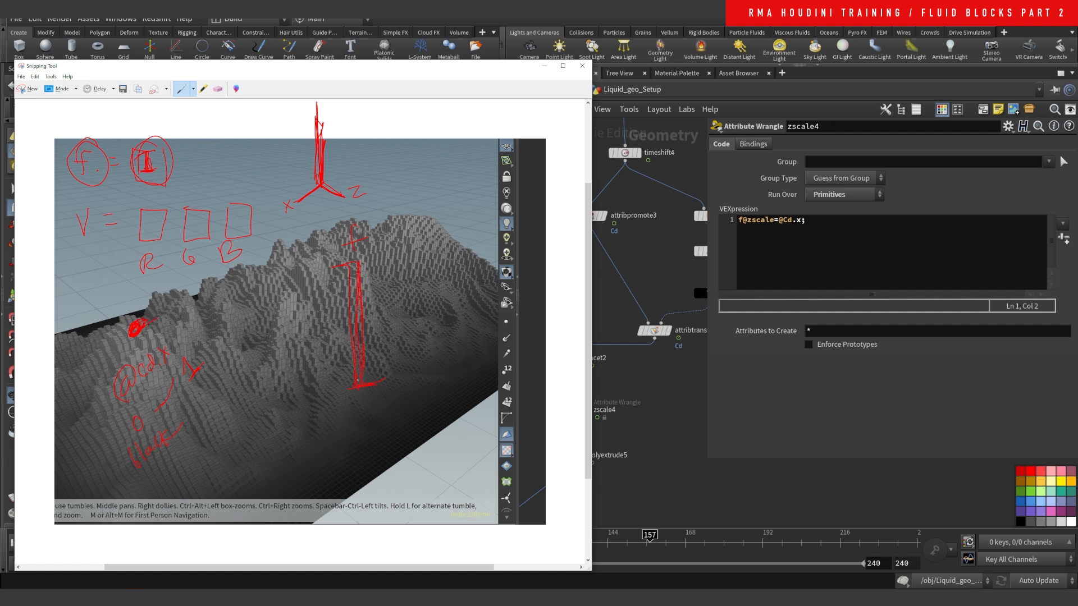
{"action": "left_click_drag", "start_coordinate": [351, 262], "coordinate": [336, 262]}
{"action": "left_click_drag", "start_coordinate": [364, 385], "coordinate": [376, 433]}
Step: Close the annotated snip without saving, and show polyextrude5's zscale Distance Scale setting in Houdini
{"action": "left_click", "coordinate": [585, 77]}
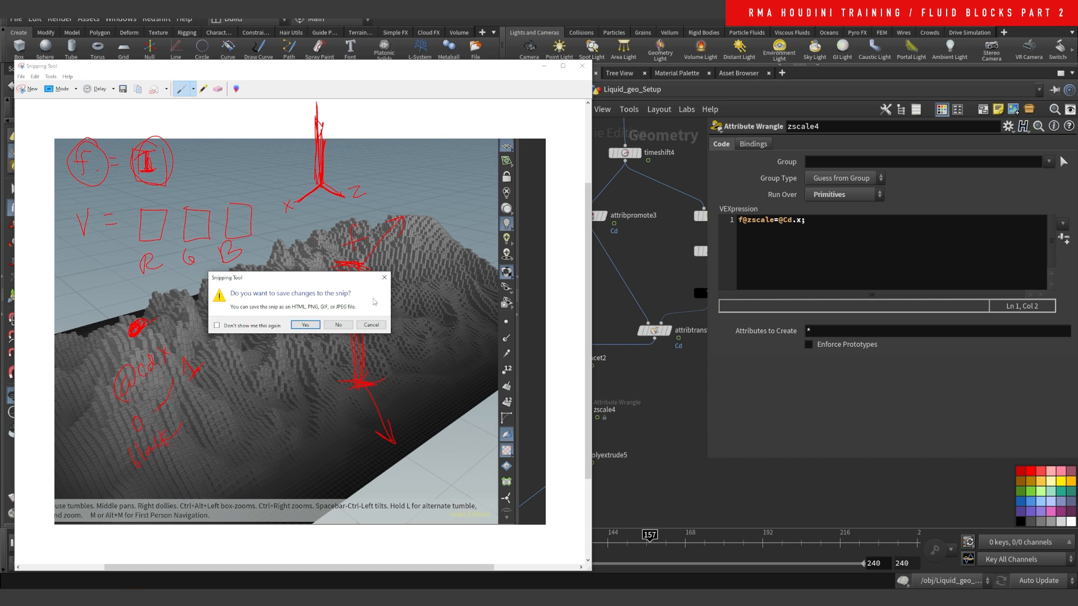
{"action": "left_click", "coordinate": [340, 329]}
{"action": "middle_click_drag", "start_coordinate": [631, 396], "coordinate": [609, 296]}
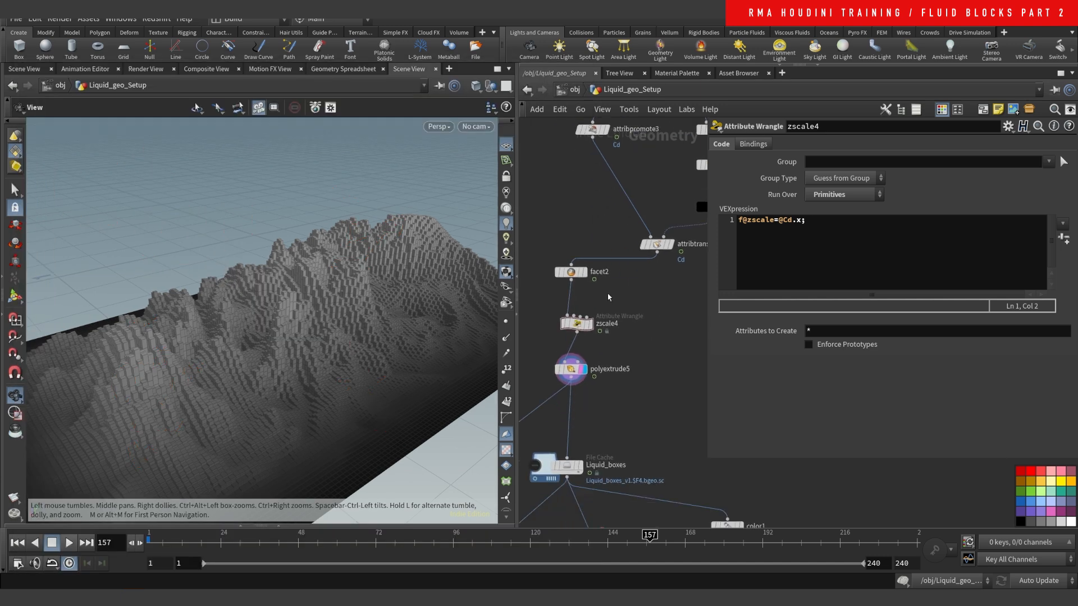
{"action": "left_click", "coordinate": [571, 369]}
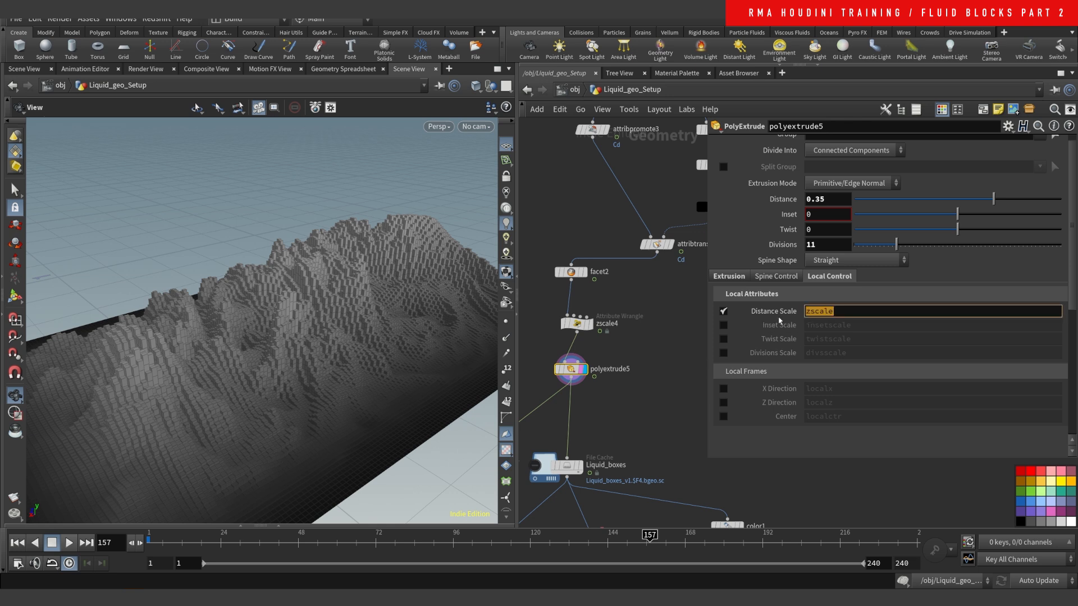
Step: Scrub the timeline through the early frames and on to frame 140 to check the extruded blocks' animation
{"action": "left_click", "coordinate": [740, 278]}
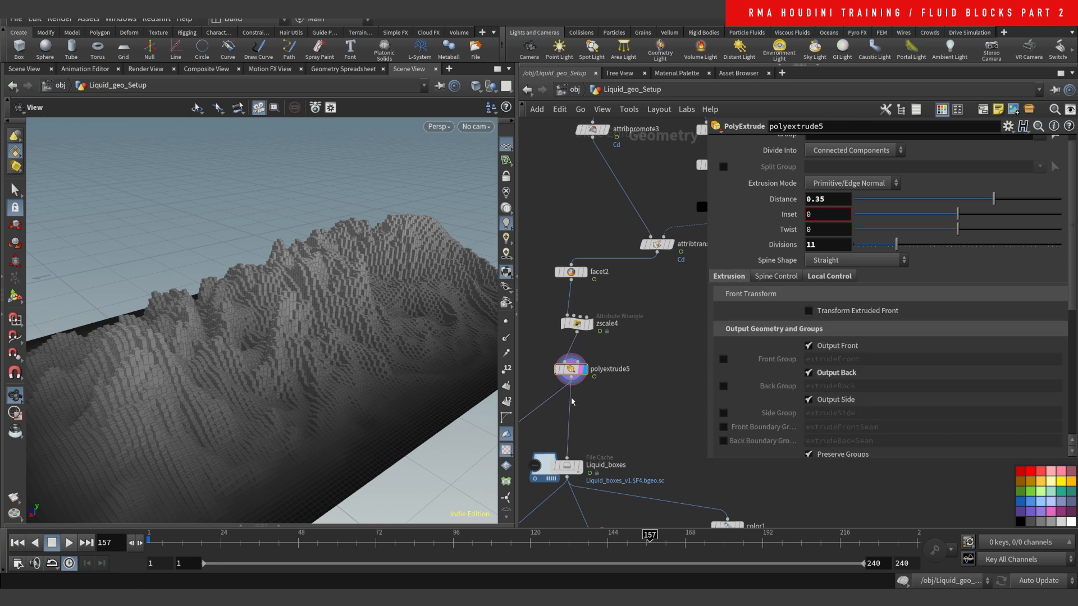
{"action": "left_click", "coordinate": [168, 542]}
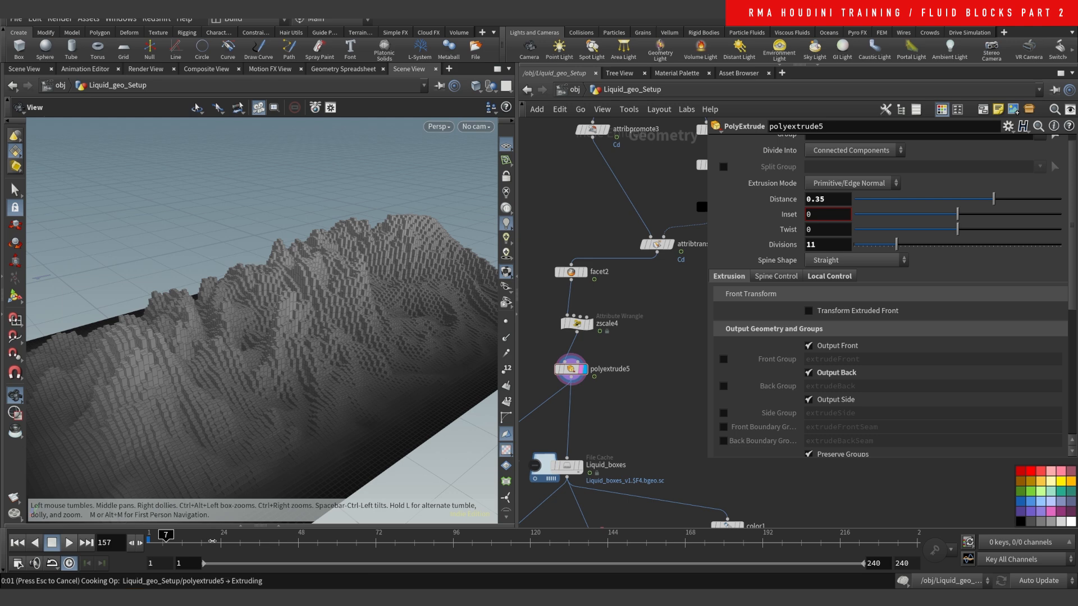
{"action": "left_click", "coordinate": [234, 543]}
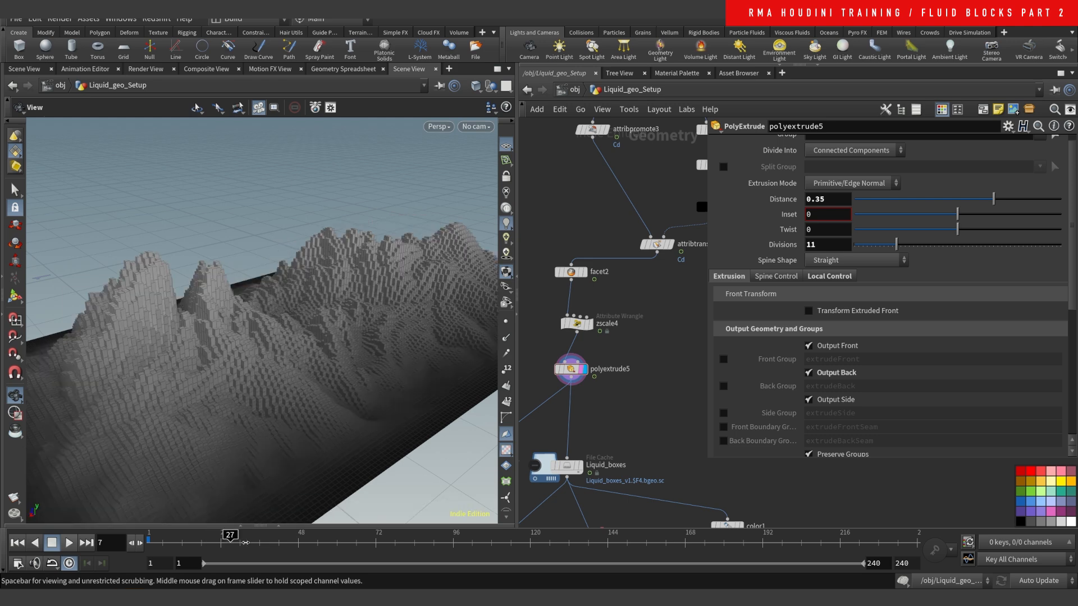
{"action": "left_click", "coordinate": [262, 543]}
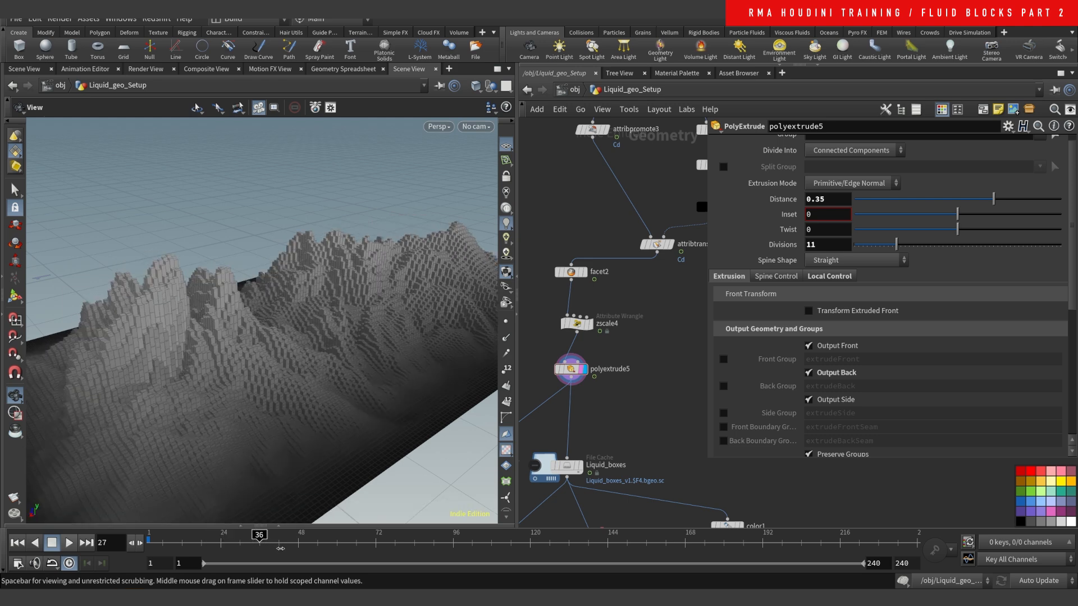
{"action": "left_click_drag", "start_coordinate": [302, 550], "coordinate": [508, 548]}
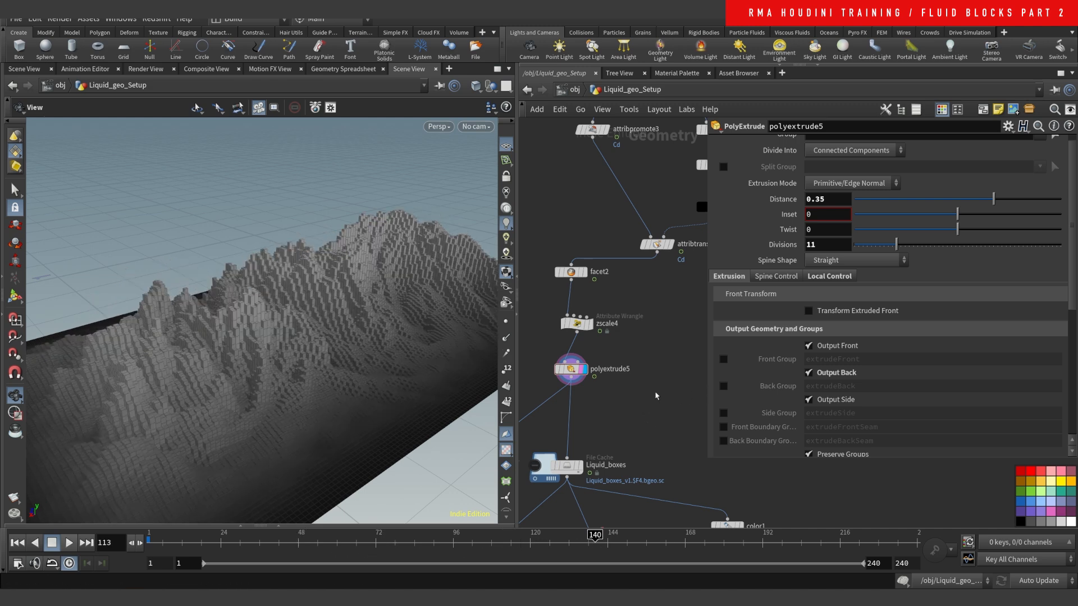
Step: Delete attribtransfer4 and the other unused branch hanging below Liquid_boxes, keeping the color1 chain
{"action": "scroll", "coordinate": [635, 404], "scroll_direction": "down", "scroll_amount": 8}
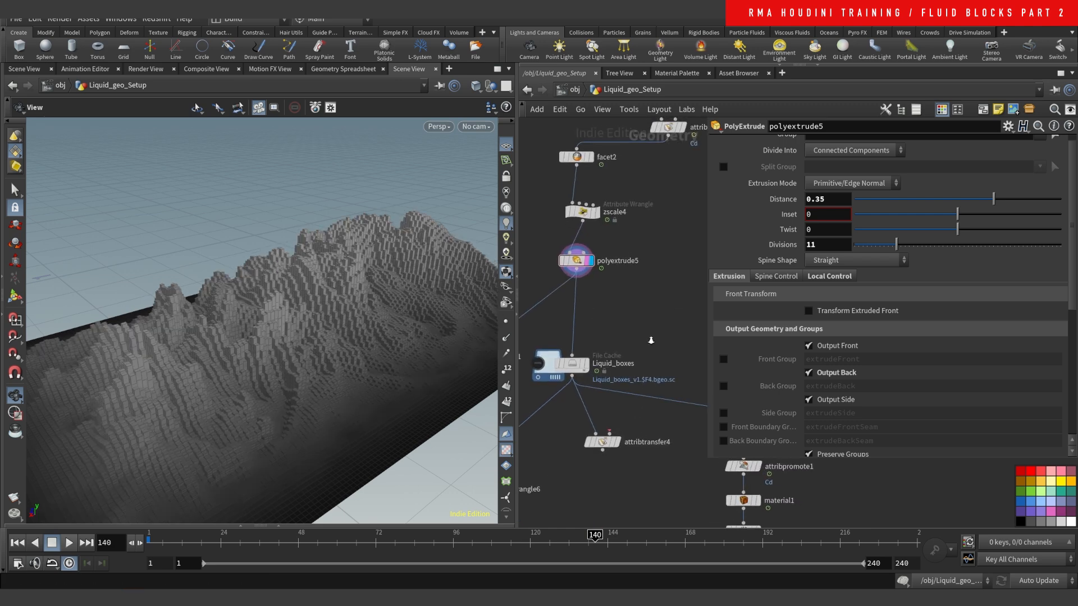
{"action": "scroll", "coordinate": [621, 392], "scroll_direction": "up", "scroll_amount": 3}
{"action": "left_click_drag", "start_coordinate": [541, 339], "coordinate": [662, 449]}
{"action": "key", "text": "Delete"}
{"action": "middle_click_drag", "start_coordinate": [645, 409], "coordinate": [597, 439]}
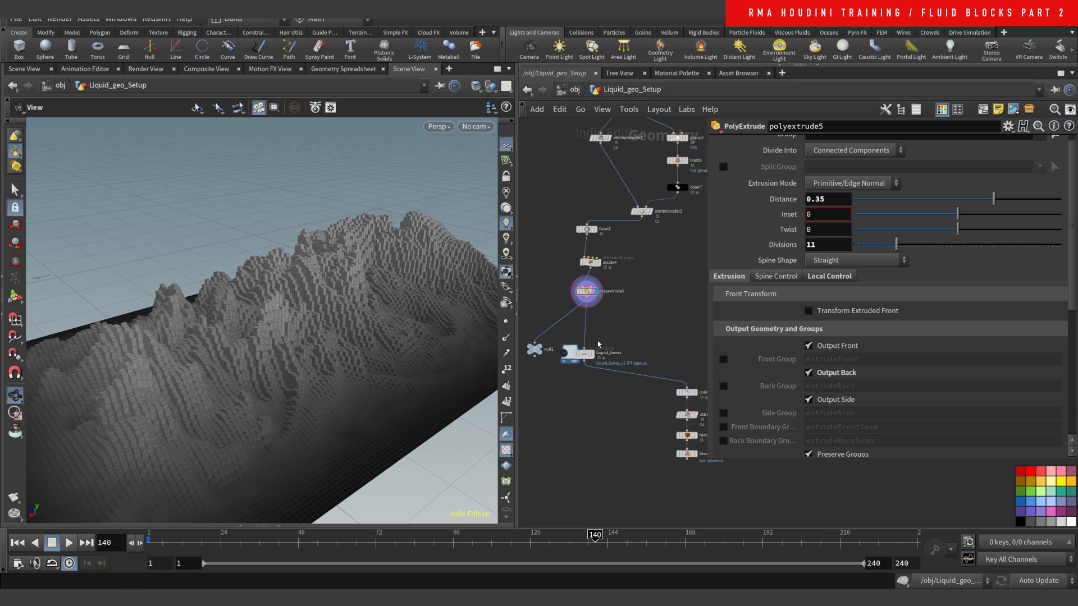
Step: Move Liquid_boxes directly above the color1 chain, and delete the null branching off polyextrude5
{"action": "left_click_drag", "start_coordinate": [589, 356], "coordinate": [691, 360]}
{"action": "left_click_drag", "start_coordinate": [539, 302], "coordinate": [569, 375]}
{"action": "key", "text": "Delete"}
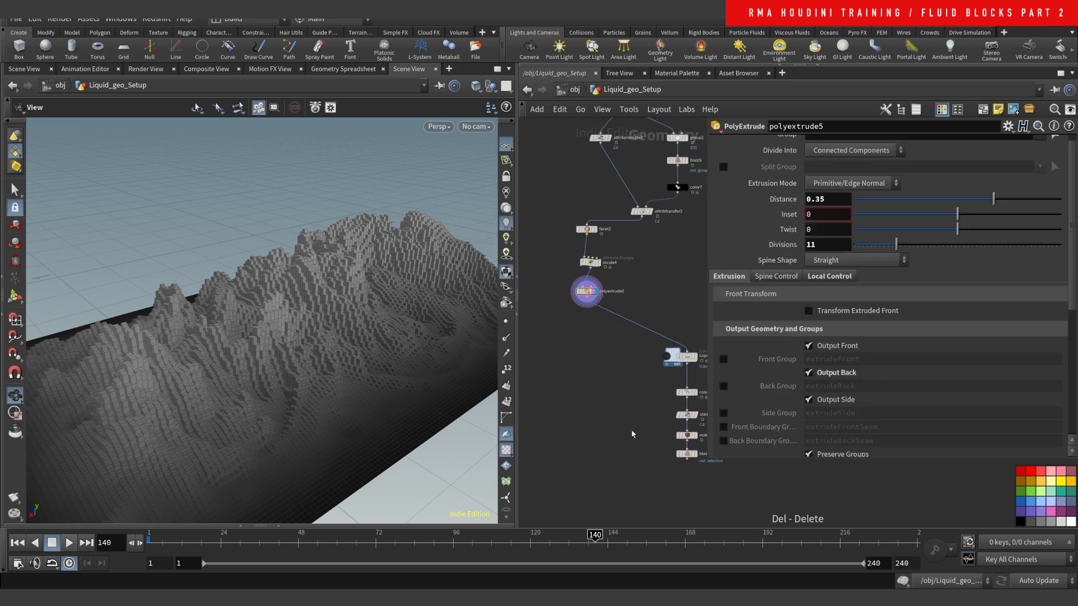
Step: Display color1 below Liquid_boxes and shift its ramp's bright purple point to about a quarter of the ramp
{"action": "middle_click_drag", "start_coordinate": [618, 422], "coordinate": [568, 371]}
{"action": "scroll", "coordinate": [676, 314], "scroll_direction": "up", "scroll_amount": 3}
{"action": "left_click", "coordinate": [663, 290]}
{"action": "scroll", "coordinate": [659, 325], "scroll_direction": "up", "scroll_amount": 1}
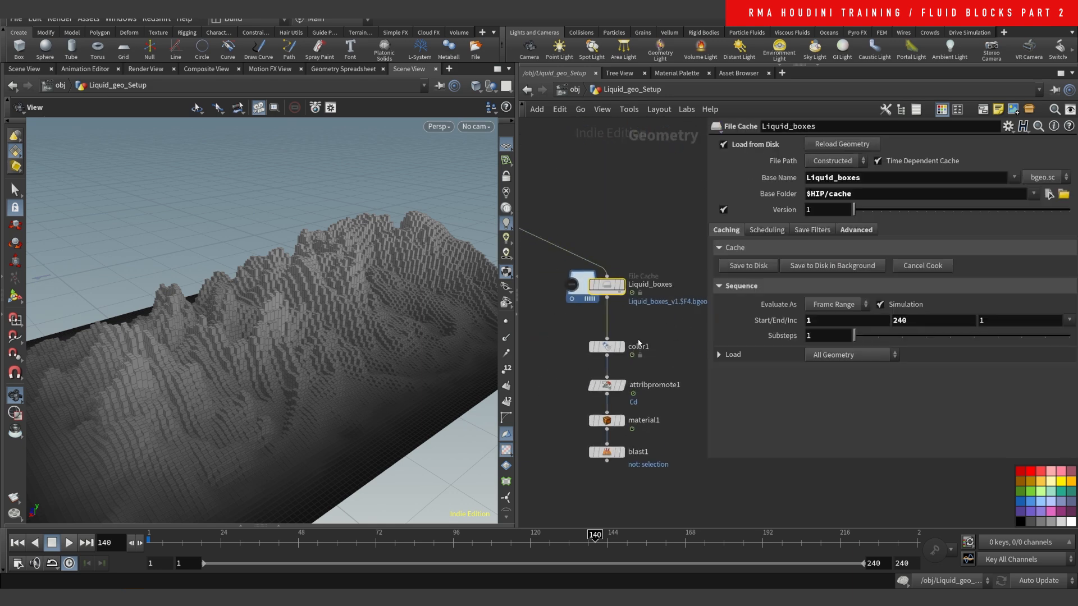
{"action": "left_click", "coordinate": [626, 327]}
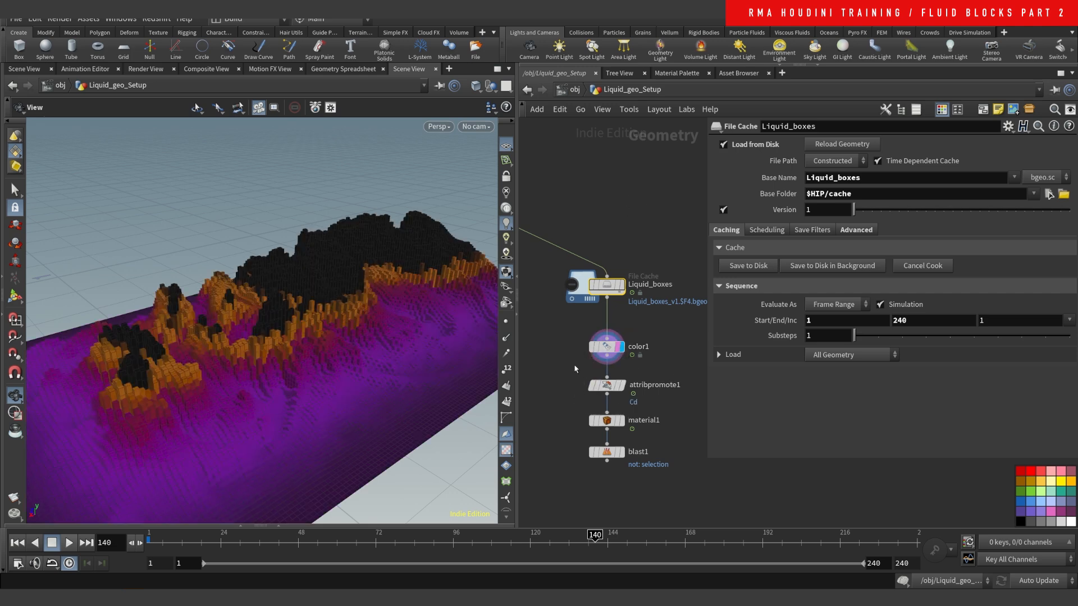
{"action": "left_click", "coordinate": [612, 346]}
{"action": "middle_click_drag", "start_coordinate": [640, 331], "coordinate": [600, 335]}
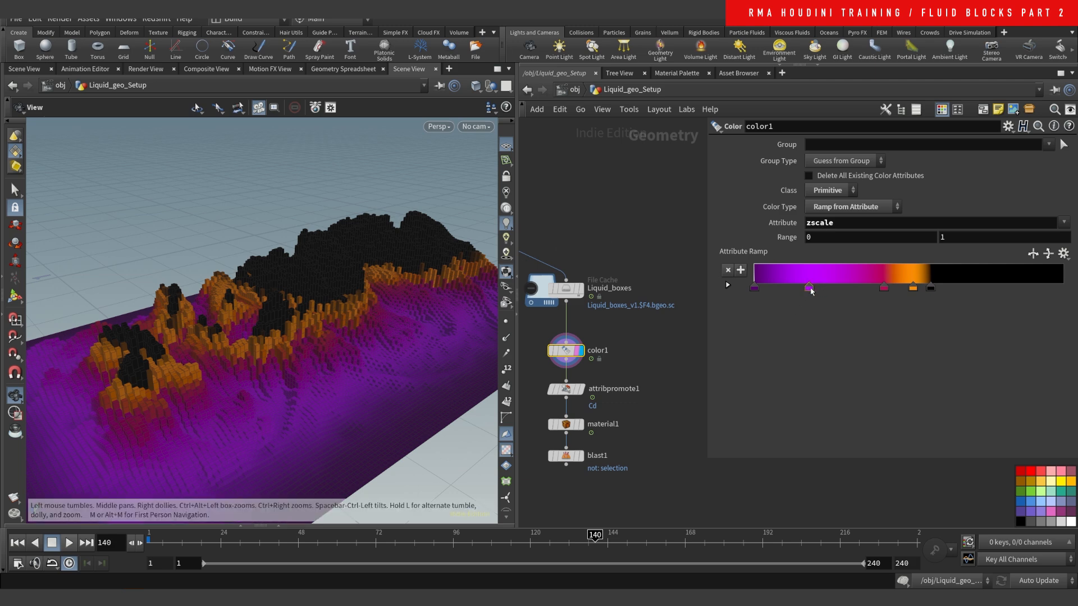
{"action": "left_click_drag", "start_coordinate": [809, 287], "coordinate": [831, 288]}
Step: Add a second Color node beside color1, wire it to the Liquid_boxes output and display it
{"action": "middle_click_drag", "start_coordinate": [646, 347], "coordinate": [634, 348]}
{"action": "key", "text": "Tab"}
{"action": "type", "text": "color"}
{"action": "key", "text": "Return"}
{"action": "left_click", "coordinate": [638, 366]}
{"action": "left_click", "coordinate": [638, 353]}
{"action": "left_click", "coordinate": [553, 302]}
{"action": "left_click", "coordinate": [677, 340]}
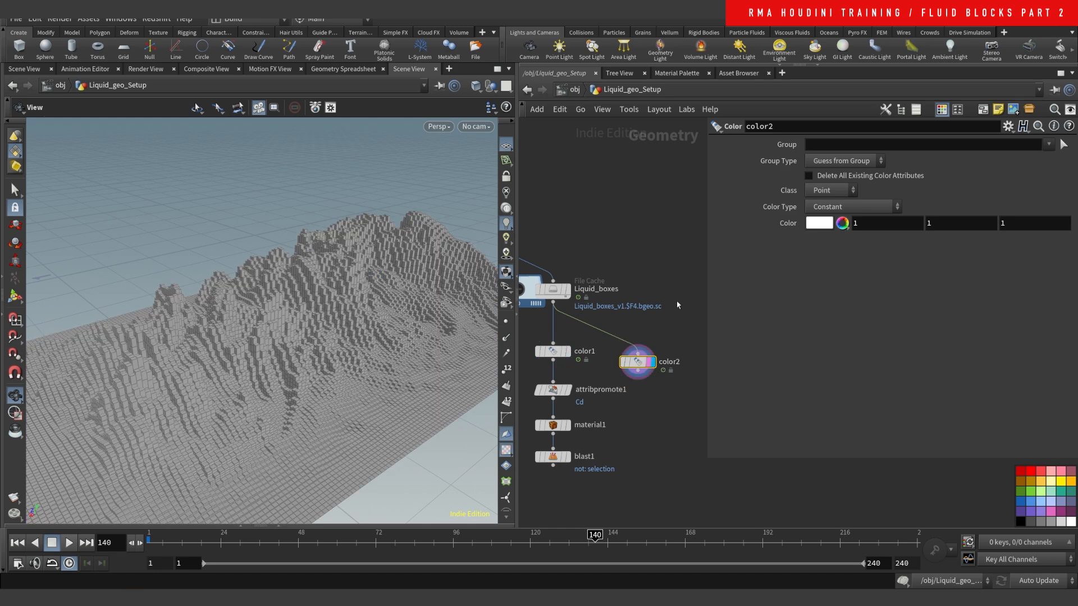
Step: Set color2's Color Type to Ramp from Attribute, using the zscale attribute
{"action": "left_click", "coordinate": [863, 210]}
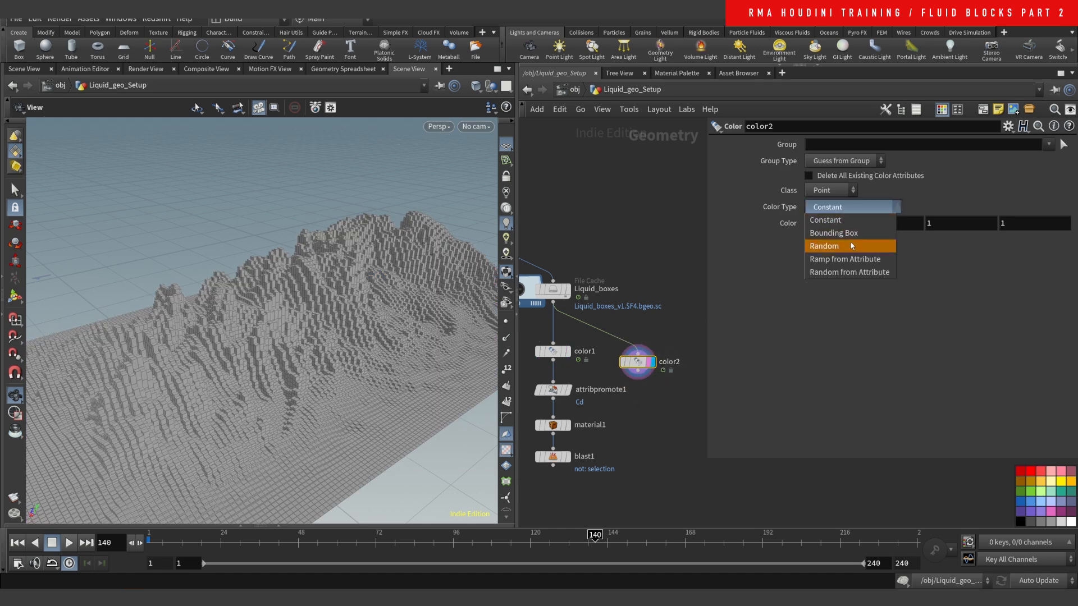
{"action": "left_click", "coordinate": [848, 258]}
{"action": "left_click", "coordinate": [888, 225]}
{"action": "type", "text": "zscale"}
{"action": "key", "text": "Return"}
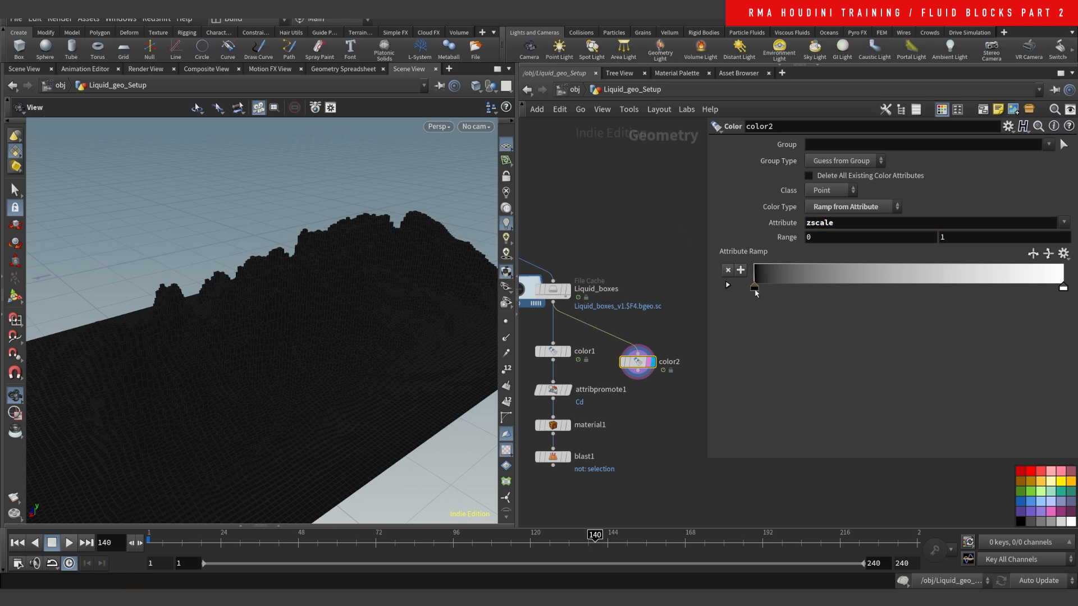
Step: Set color2's class to Primitive and move its ramp's white point inward to about 60% of the ramp
{"action": "left_click_drag", "start_coordinate": [1063, 287], "coordinate": [891, 287]}
{"action": "left_click", "coordinate": [836, 191]}
{"action": "left_click", "coordinate": [827, 205]}
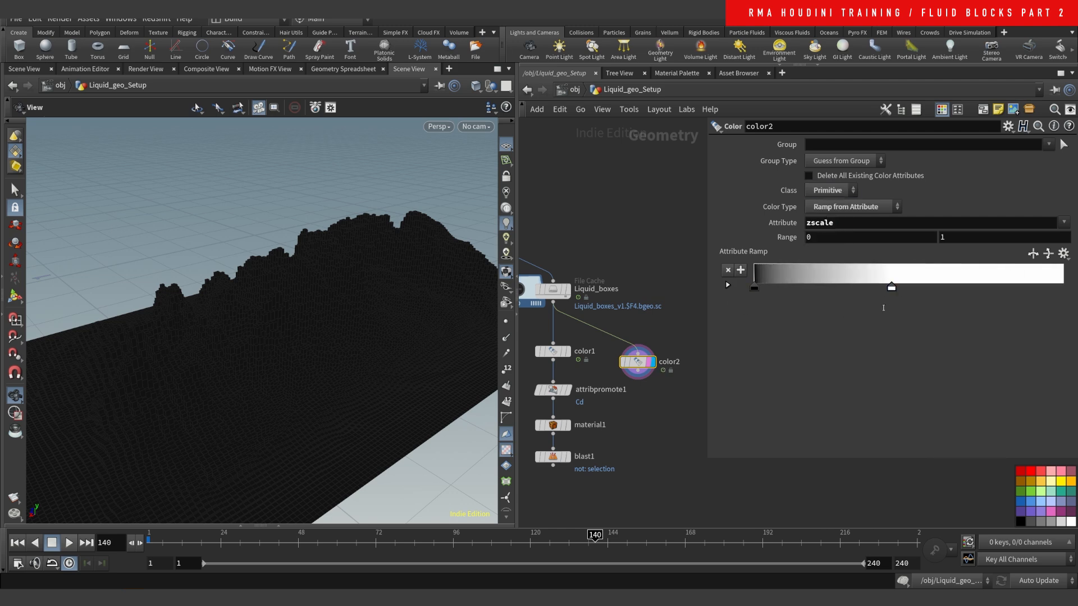
{"action": "mouse_move", "coordinate": [891, 288]}
{"action": "left_mouse_down"}
{"action": "mouse_move", "coordinate": [759, 288]}
{"action": "mouse_move", "coordinate": [1045, 287]}
{"action": "mouse_move", "coordinate": [761, 287]}
{"action": "mouse_move", "coordinate": [926, 287]}
{"action": "left_mouse_up"}
{"action": "mouse_move", "coordinate": [992, 292]}
{"action": "left_mouse_down"}
{"action": "mouse_move", "coordinate": [1008, 287]}
{"action": "mouse_move", "coordinate": [825, 266]}
{"action": "mouse_move", "coordinate": [806, 283]}
{"action": "mouse_move", "coordinate": [755, 286]}
{"action": "mouse_move", "coordinate": [938, 287]}
{"action": "left_mouse_up"}
{"action": "mouse_move", "coordinate": [1077, 304]}
{"action": "left_mouse_down"}
{"action": "mouse_move", "coordinate": [746, 296]}
{"action": "mouse_move", "coordinate": [915, 290]}
{"action": "mouse_move", "coordinate": [785, 286]}
{"action": "left_mouse_up"}
{"action": "left_click_drag", "start_coordinate": [763, 287], "coordinate": [754, 287]}
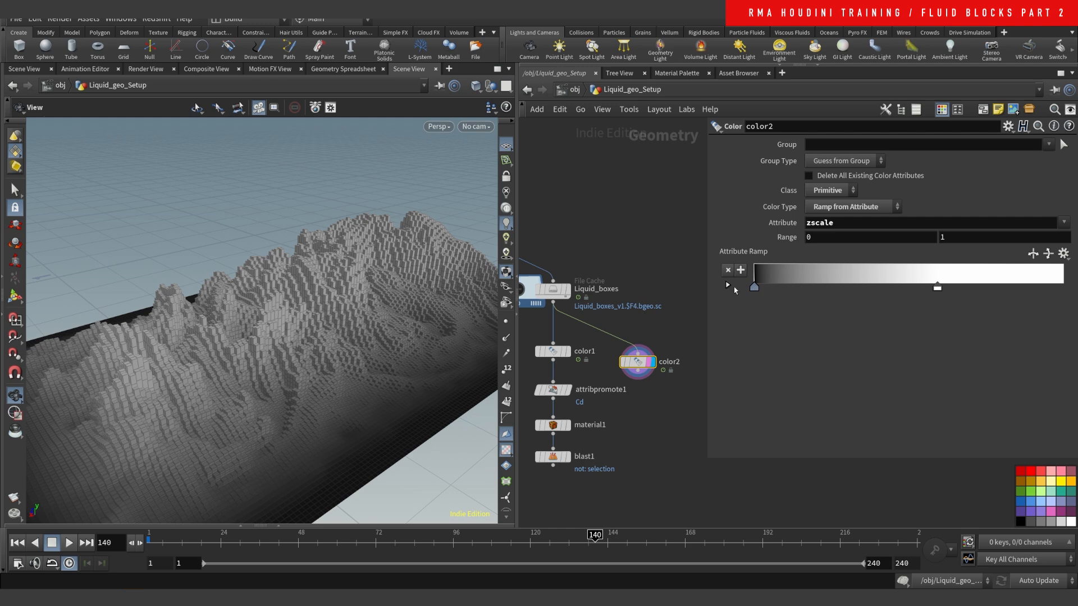
Step: Display color1, attribpromote1 and material1 in turn, checking the Cd promotion and the assigned material
{"action": "middle_click_drag", "start_coordinate": [552, 416], "coordinate": [577, 358]}
{"action": "left_click", "coordinate": [589, 294]}
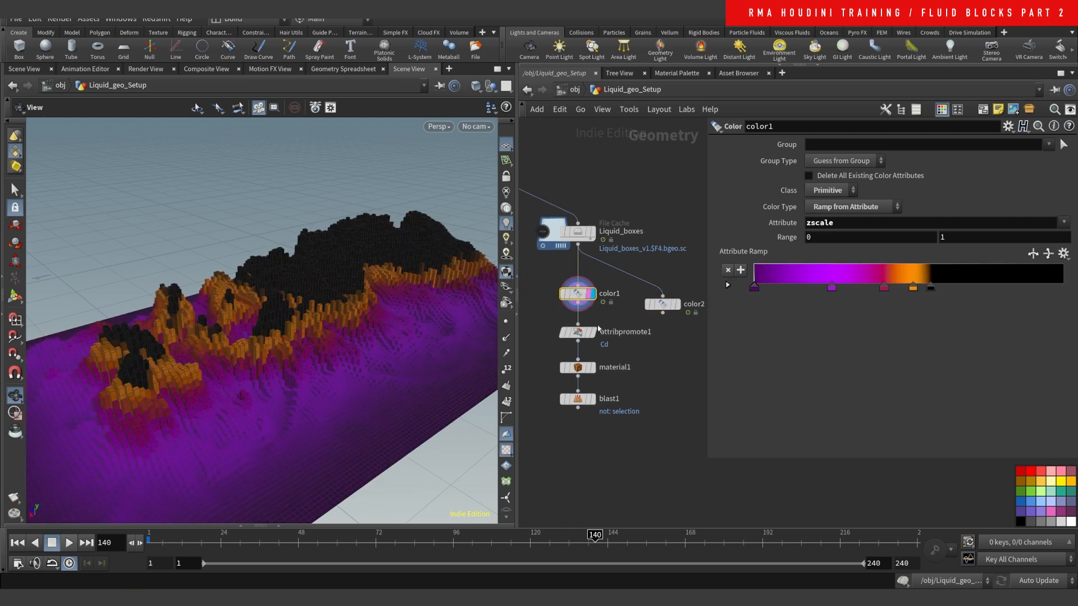
{"action": "left_click_drag", "start_coordinate": [625, 318], "coordinate": [586, 337]}
{"action": "left_click", "coordinate": [585, 332]}
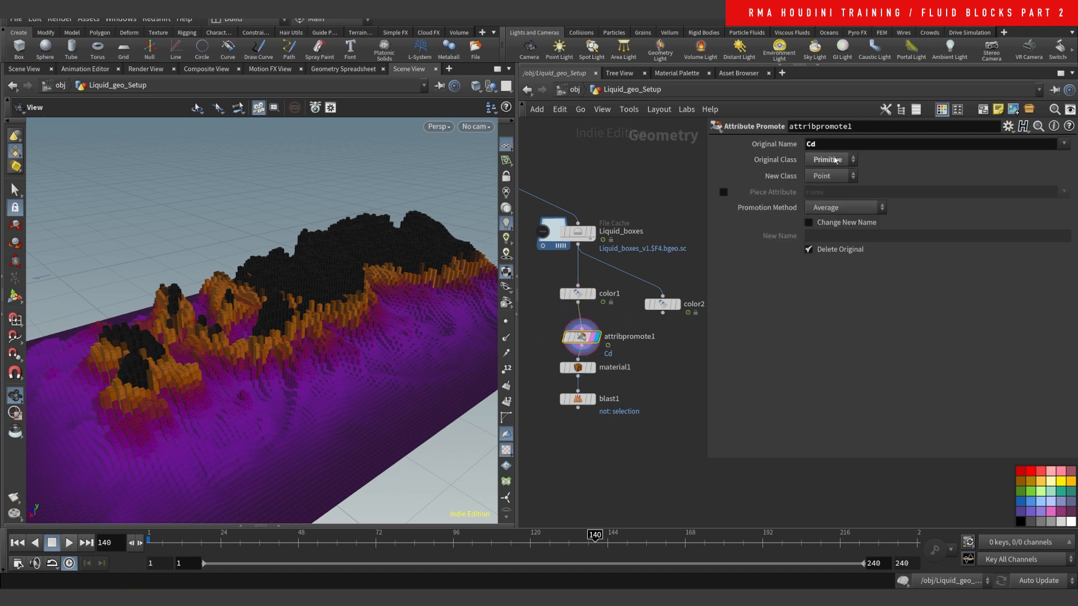
{"action": "middle_click", "coordinate": [579, 299]}
{"action": "middle_click", "coordinate": [582, 339]}
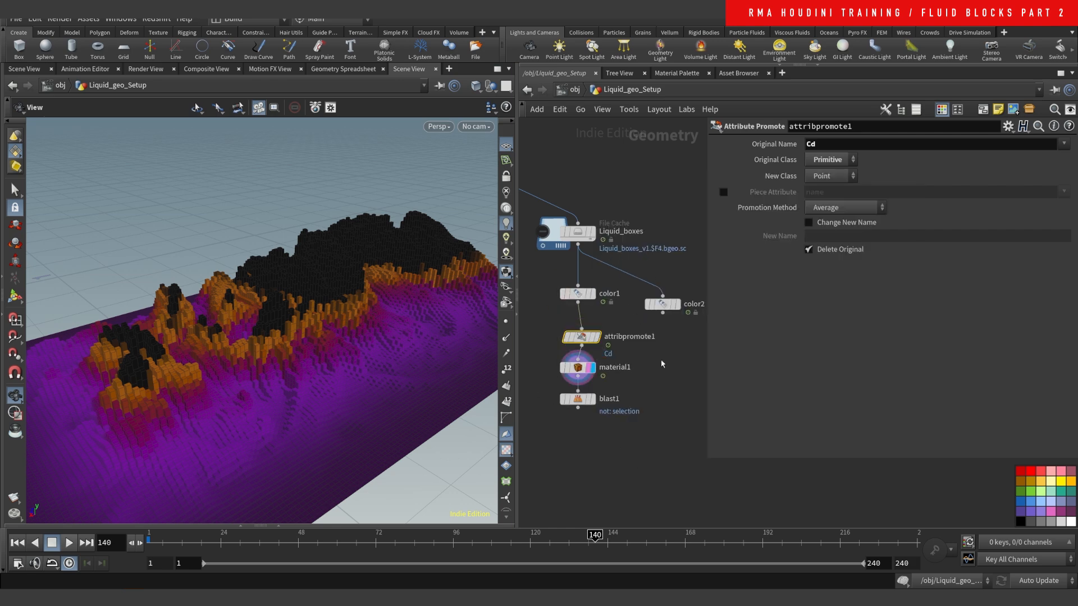
{"action": "left_click", "coordinate": [578, 368]}
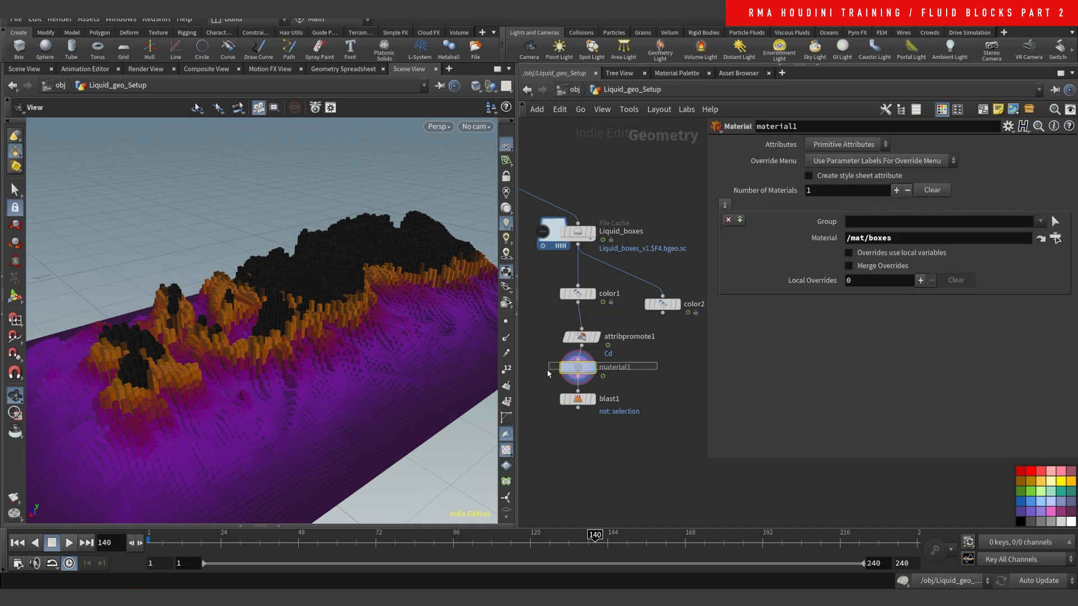
Step: Look through cam1 and delete the existing blast1 node below material1
{"action": "left_click", "coordinate": [489, 127]}
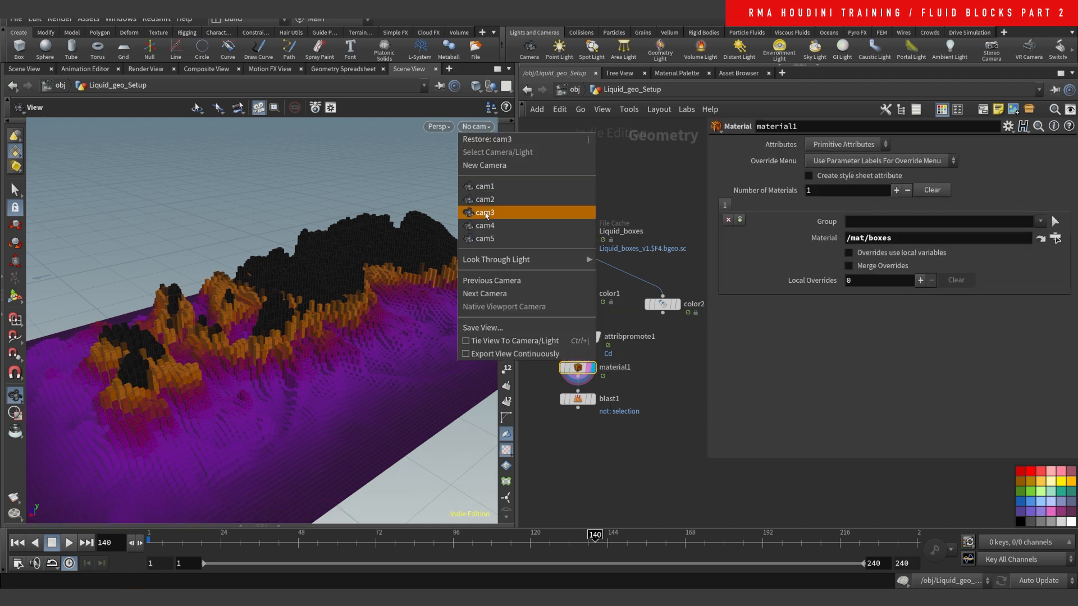
{"action": "left_click", "coordinate": [509, 190]}
{"action": "left_click", "coordinate": [584, 401]}
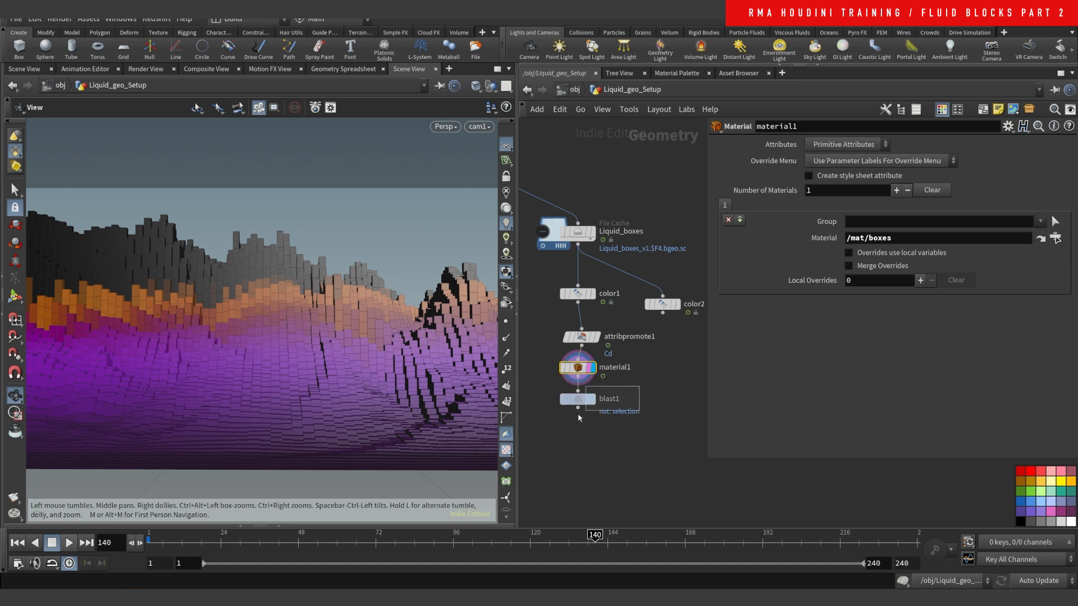
{"action": "key", "text": "Delete"}
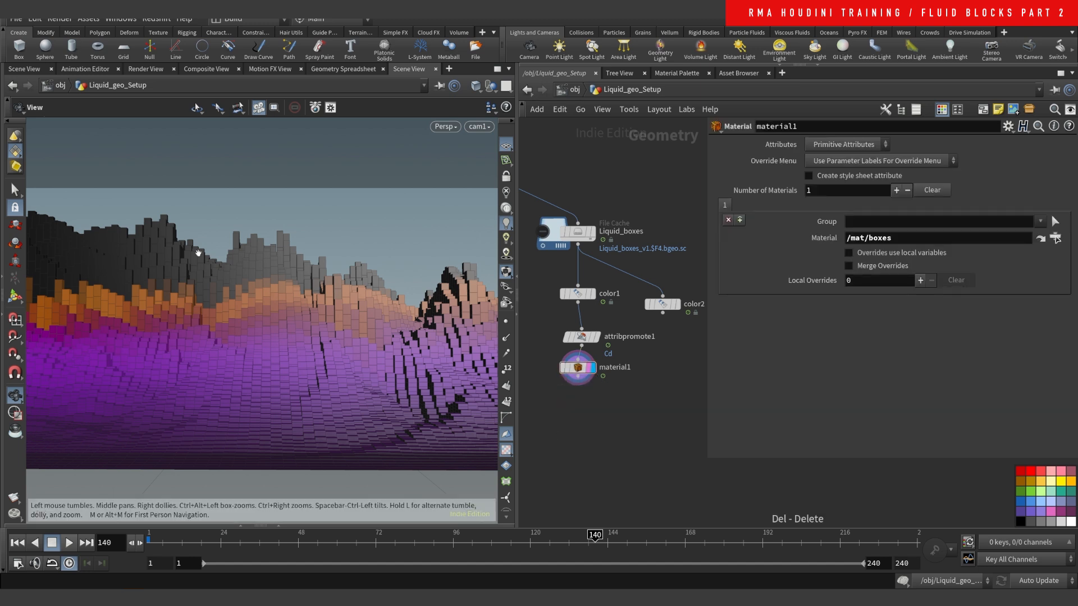
Step: Save the scene, and isolate a narrow column of whole blocks mid-view with a Blast set to Delete Non Selected
{"action": "key", "text": "s"}
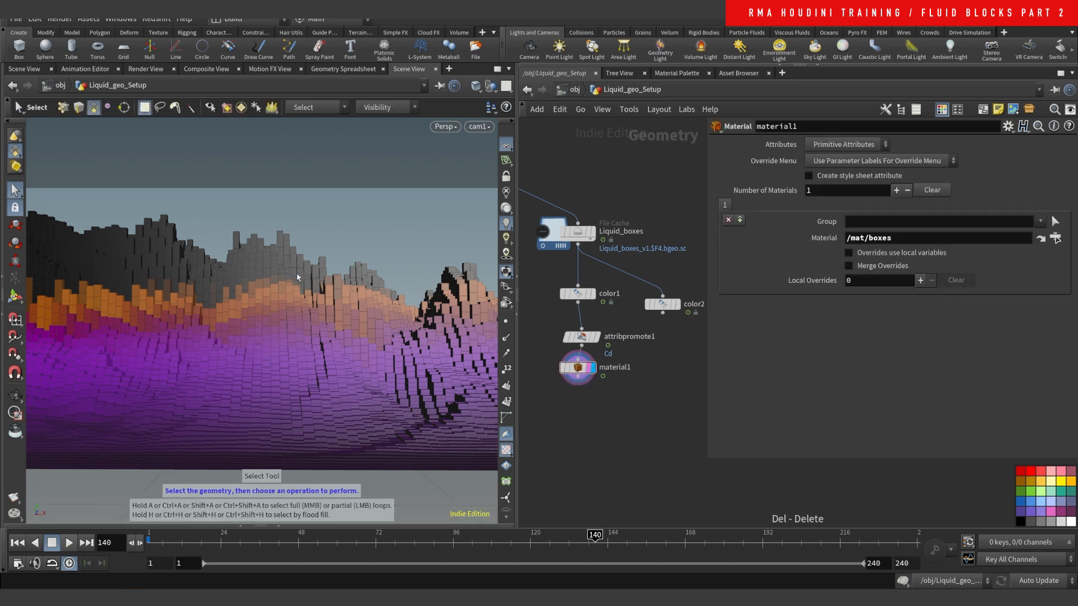
{"action": "key", "text": "ctrl+s"}
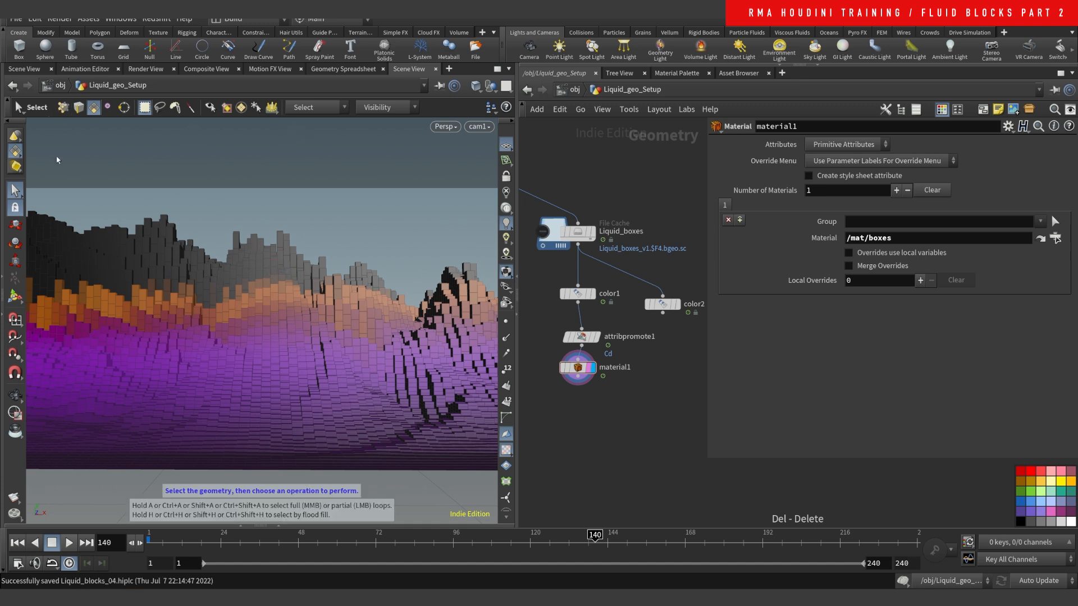
{"action": "left_click", "coordinate": [303, 108]}
{"action": "left_click", "coordinate": [260, 250]}
{"action": "key", "text": "9"}
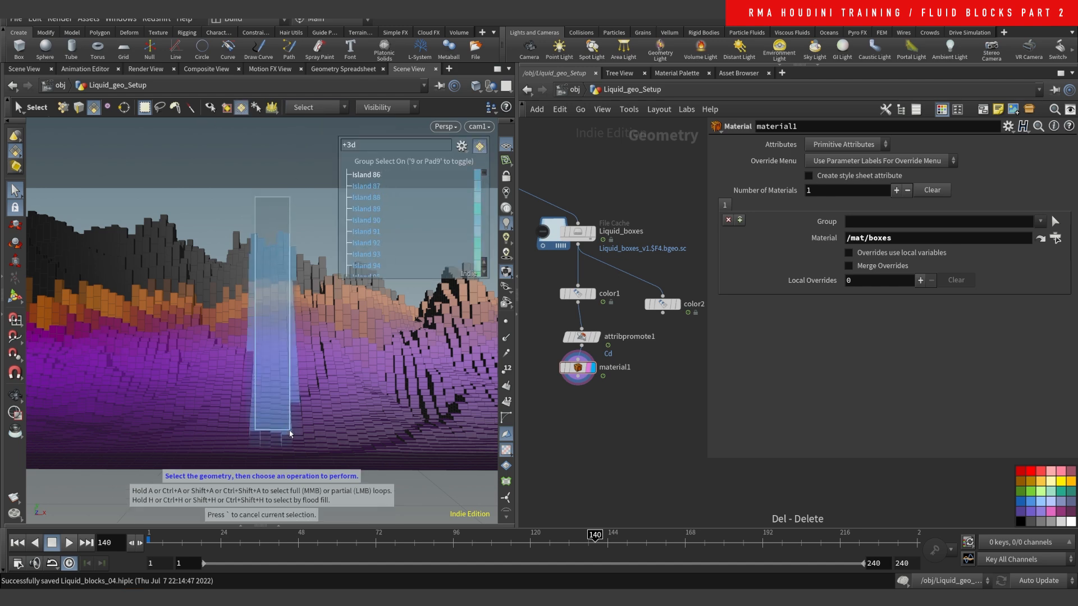
{"action": "left_click", "coordinate": [302, 494]}
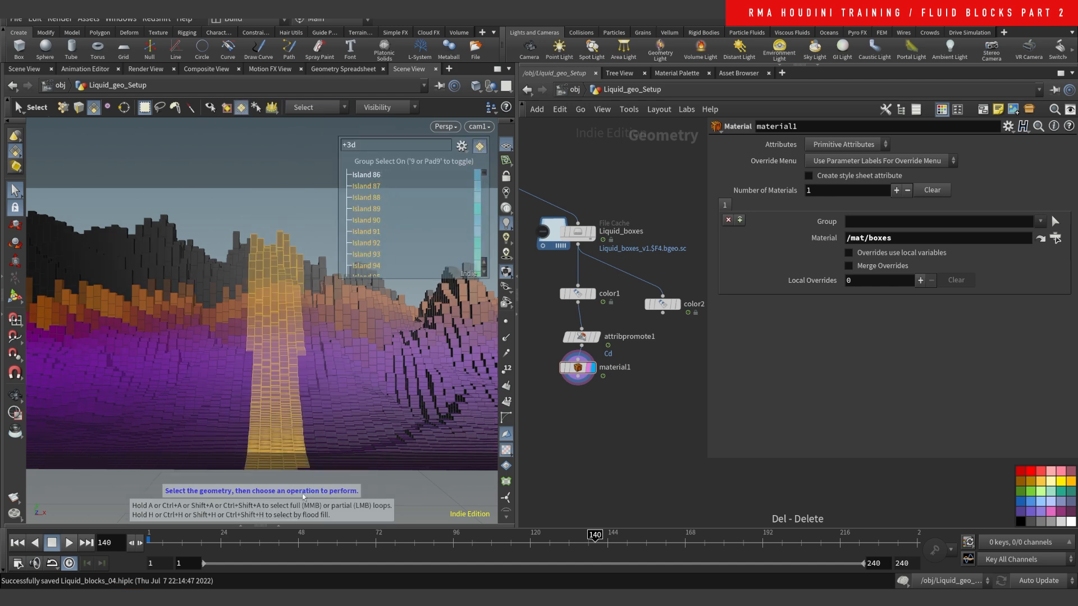
{"action": "key", "text": "Delete"}
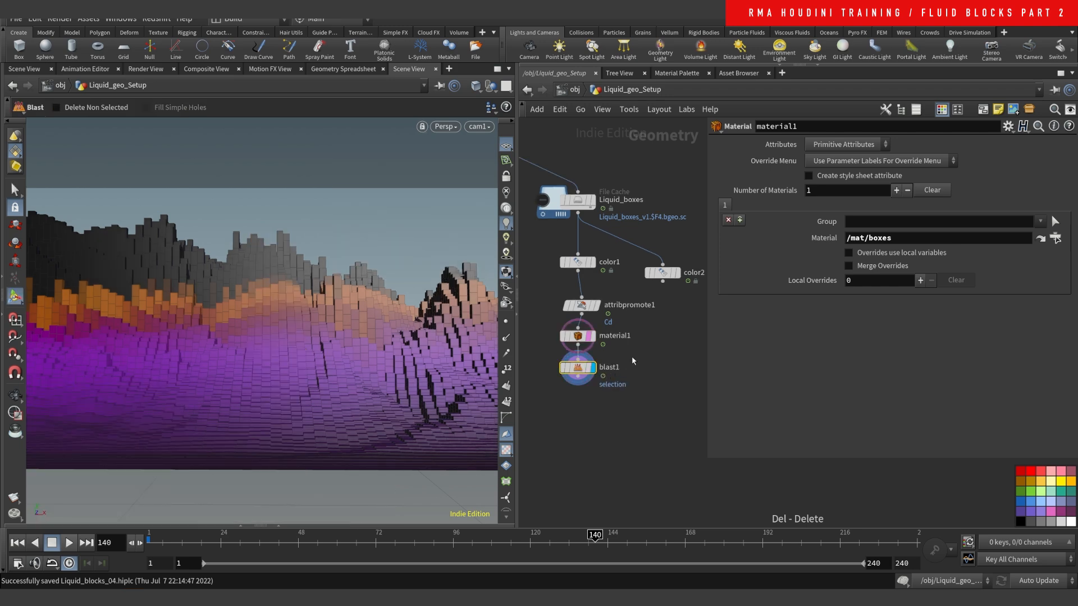
{"action": "left_click", "coordinate": [839, 190]}
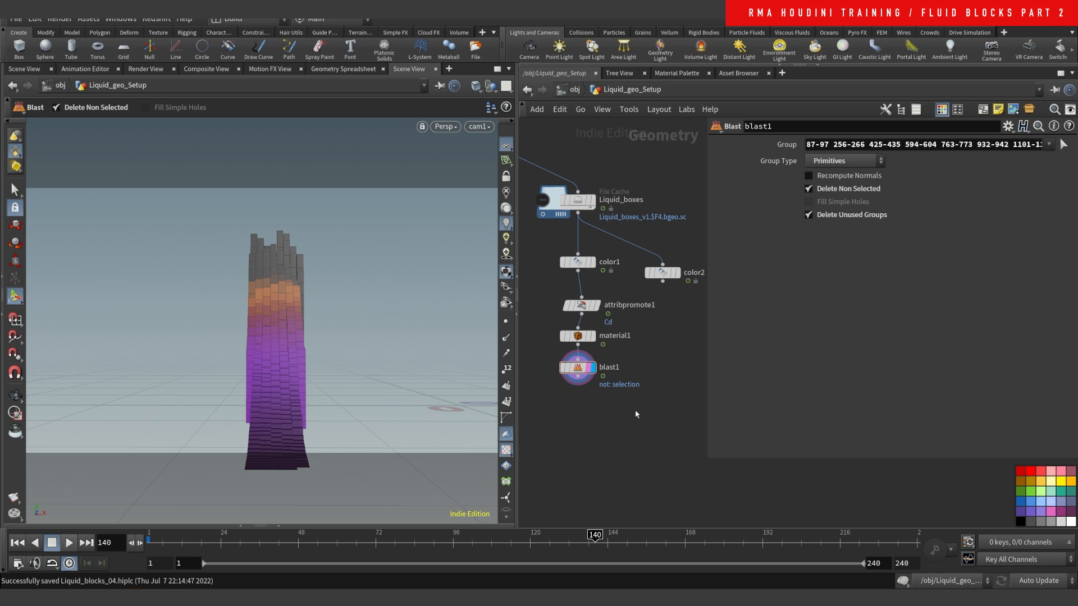
Step: Go up to the object level, display Liquid_geo_Setup with its node moved slightly up, and widen the network view
{"action": "key", "text": "u"}
{"action": "middle_click_drag", "start_coordinate": [663, 364], "coordinate": [606, 404]}
{"action": "scroll", "coordinate": [655, 288], "scroll_direction": "up", "scroll_amount": 3}
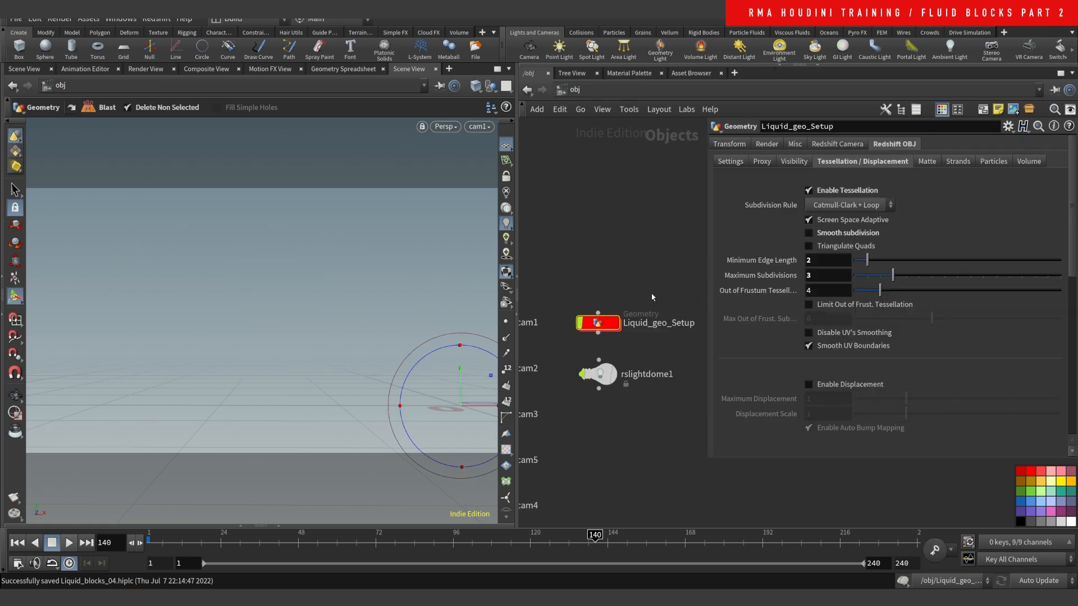
{"action": "left_click", "coordinate": [616, 323]}
{"action": "left_click_drag", "start_coordinate": [607, 331], "coordinate": [605, 313]}
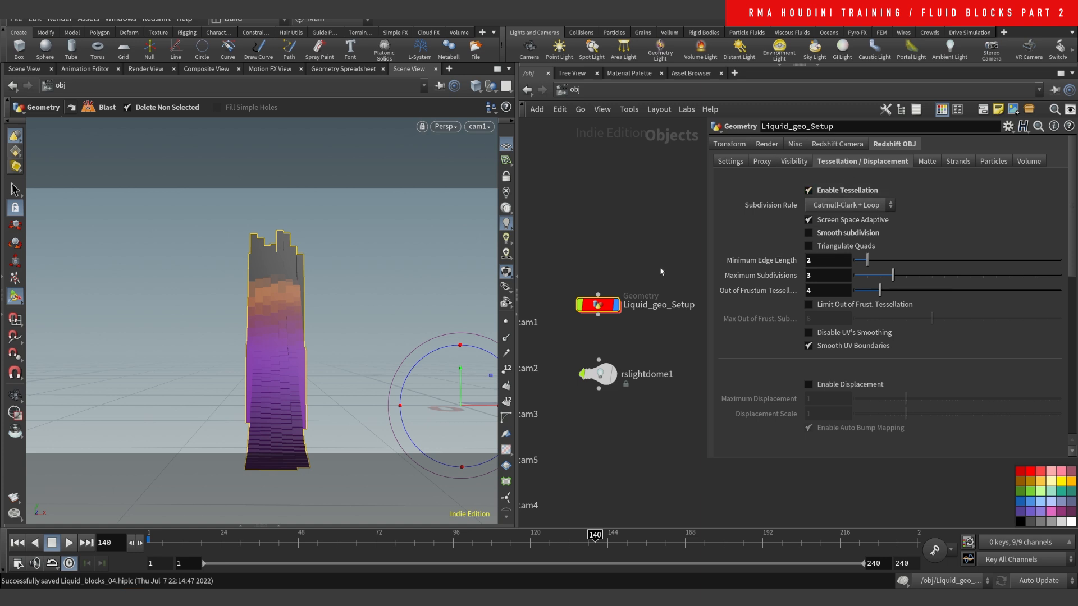
{"action": "left_click_drag", "start_coordinate": [517, 257], "coordinate": [482, 258]}
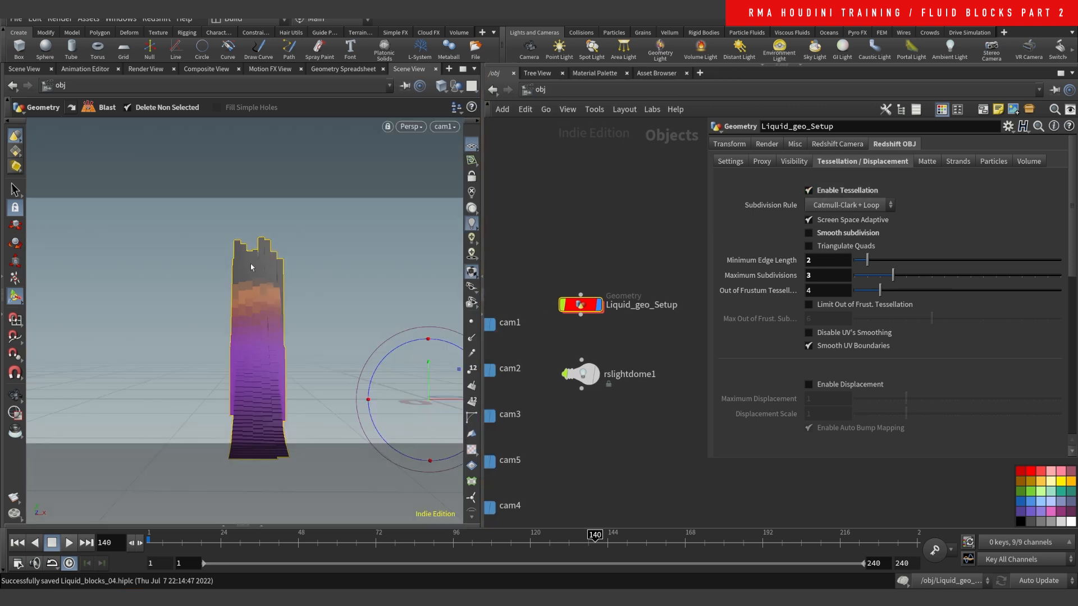
Step: Show the Light settings of rslightdome1, including its intensity and HDRI texture
{"action": "scroll", "coordinate": [628, 240], "scroll_direction": "down", "scroll_amount": 2}
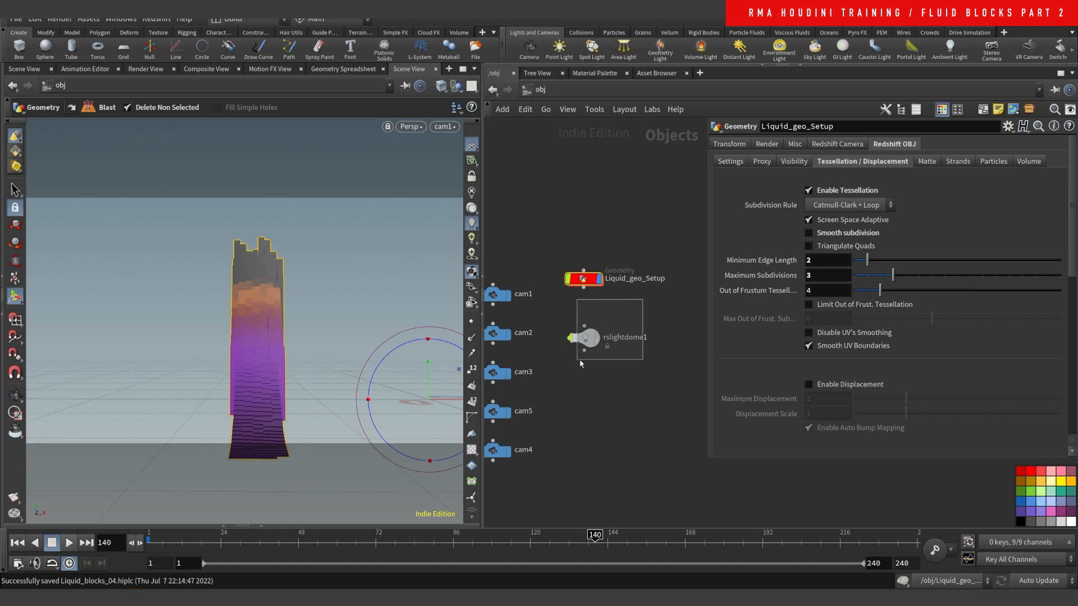
{"action": "left_click", "coordinate": [583, 339]}
{"action": "left_click", "coordinate": [767, 144]}
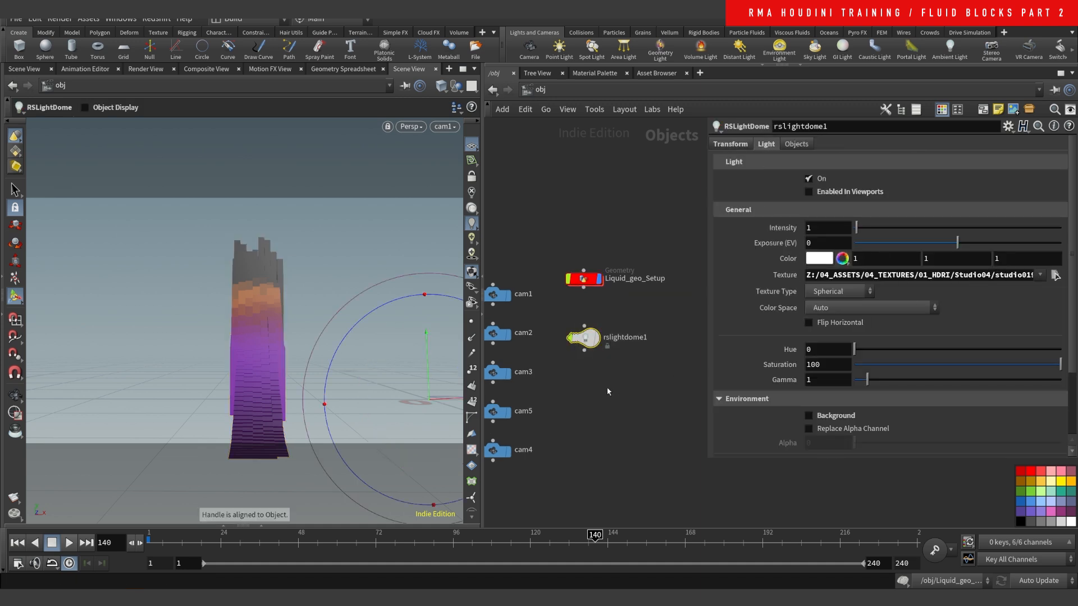
{"action": "mouse_move", "coordinate": [707, 340]}
{"action": "left_mouse_down"}
{"action": "mouse_move", "coordinate": [732, 343]}
{"action": "mouse_move", "coordinate": [707, 347]}
{"action": "left_mouse_up"}
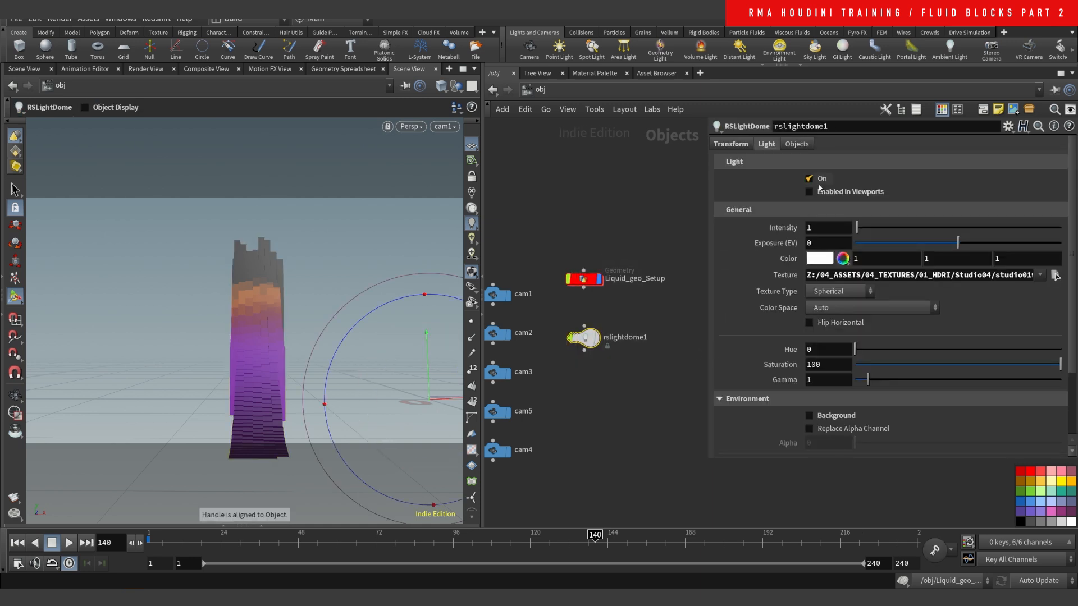
Step: Review the viewport and background visibility options of rslightdome1
{"action": "left_click", "coordinate": [824, 192]}
{"action": "left_click", "coordinate": [830, 416]}
{"action": "left_click", "coordinate": [831, 417]}
{"action": "scroll", "coordinate": [596, 435], "scroll_direction": "down", "scroll_amount": 3}
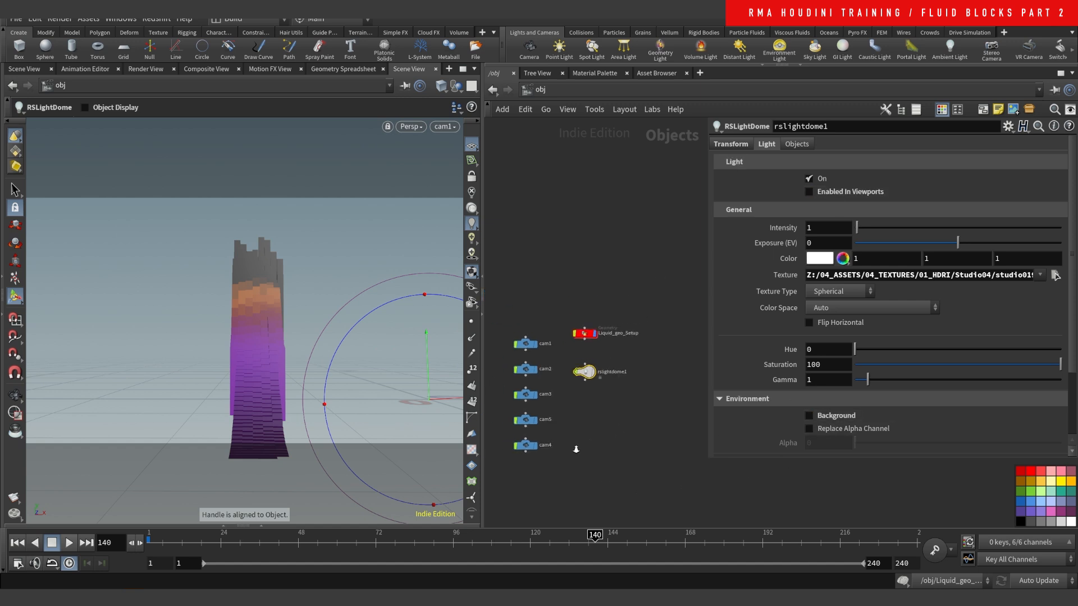
Step: Go to the mat network, widen the network view, and move MaterialBlender2 closer to the boxes material
{"action": "left_click", "coordinate": [546, 91]}
{"action": "left_click", "coordinate": [559, 128]}
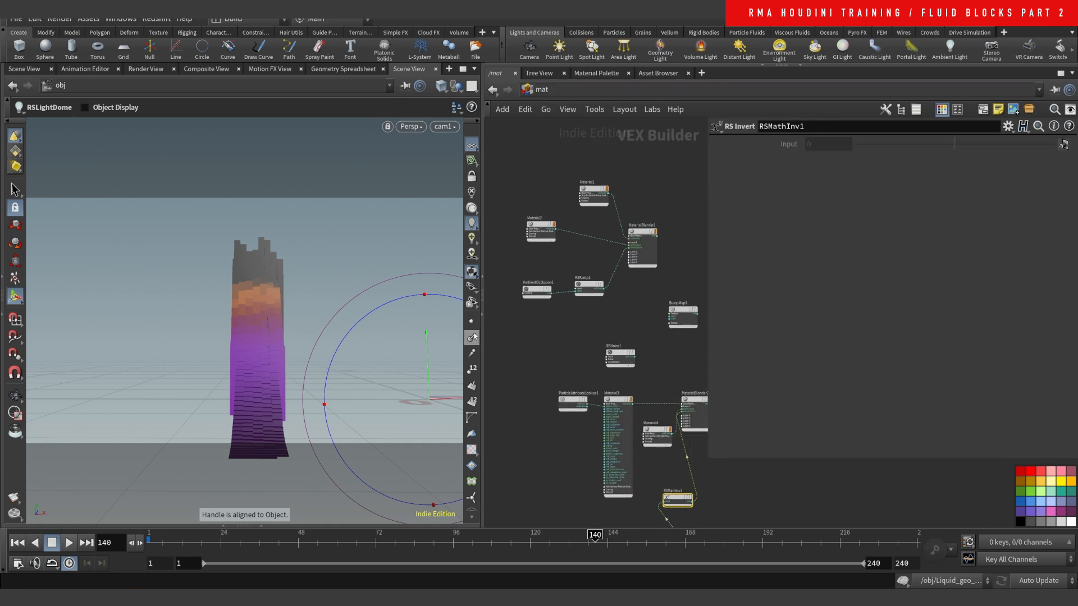
{"action": "scroll", "coordinate": [524, 376], "scroll_direction": "down", "scroll_amount": 5}
{"action": "scroll", "coordinate": [634, 393], "scroll_direction": "up", "scroll_amount": 4}
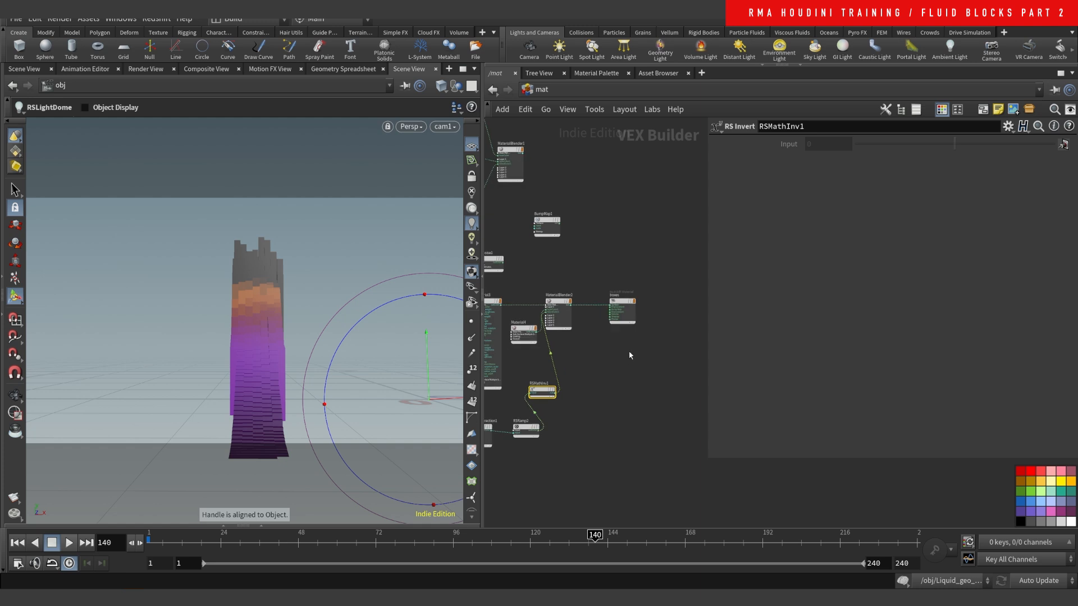
{"action": "scroll", "coordinate": [595, 300], "scroll_direction": "up", "scroll_amount": 3}
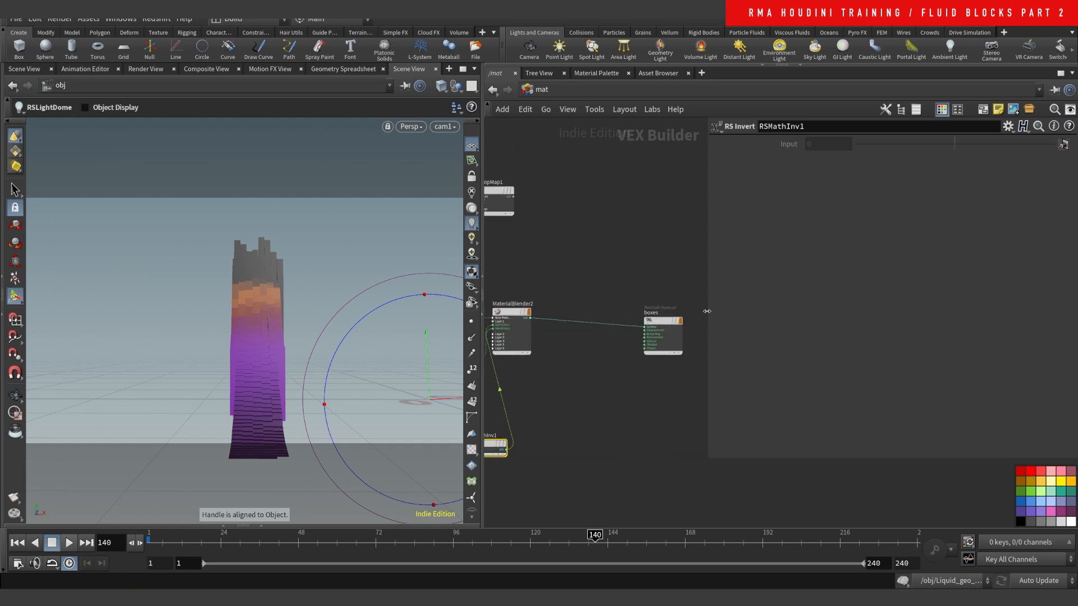
{"action": "left_click_drag", "start_coordinate": [707, 311], "coordinate": [807, 314]}
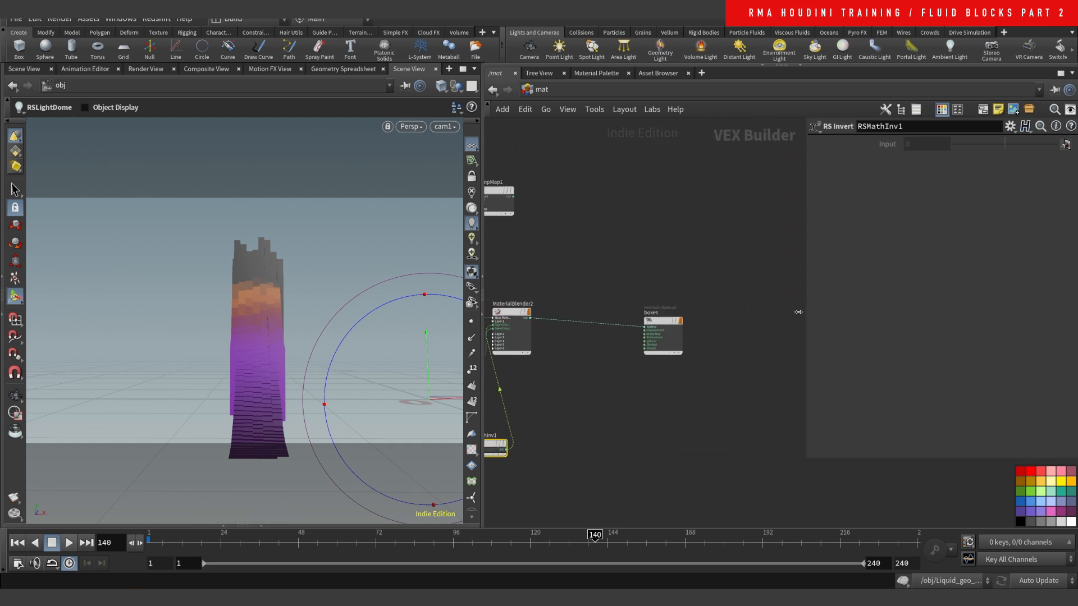
{"action": "middle_click_drag", "start_coordinate": [568, 233], "coordinate": [654, 196]}
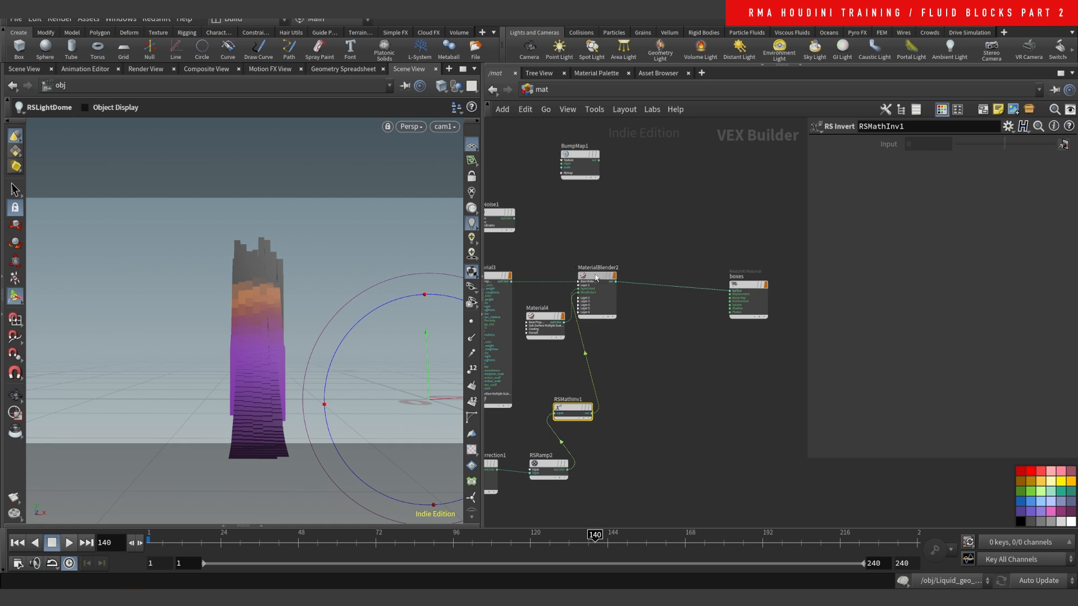
{"action": "left_click_drag", "start_coordinate": [597, 278], "coordinate": [649, 278]}
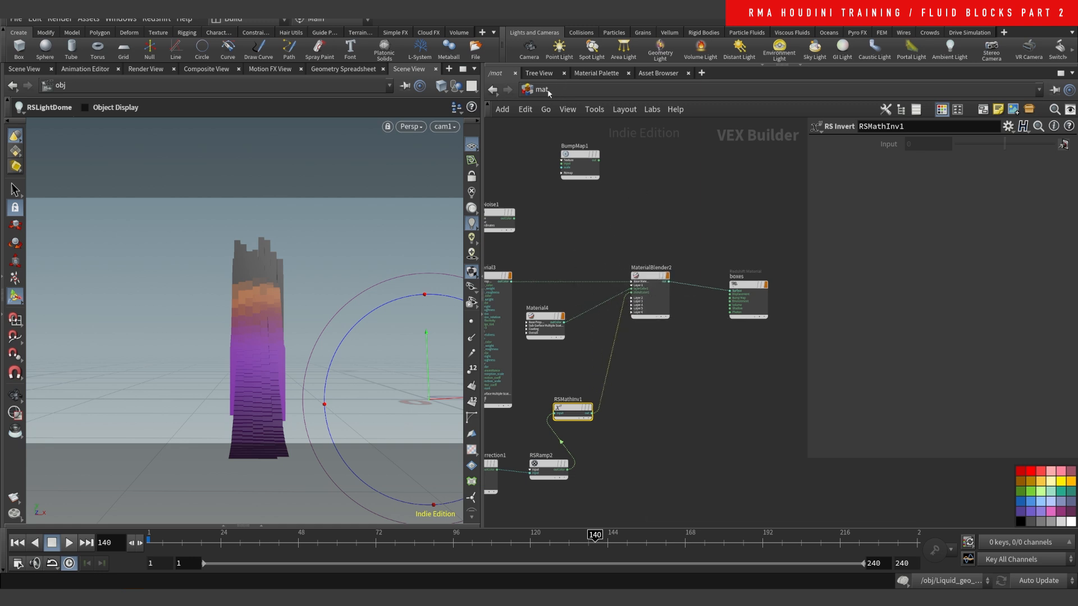
Step: Inspect the settings of MaterialBlender2 and the materials feeding it, ending on Material4
{"action": "left_click", "coordinate": [650, 295]}
{"action": "middle_click_drag", "start_coordinate": [571, 333], "coordinate": [614, 303]}
{"action": "left_click", "coordinate": [553, 286]}
{"action": "left_click", "coordinate": [614, 280]}
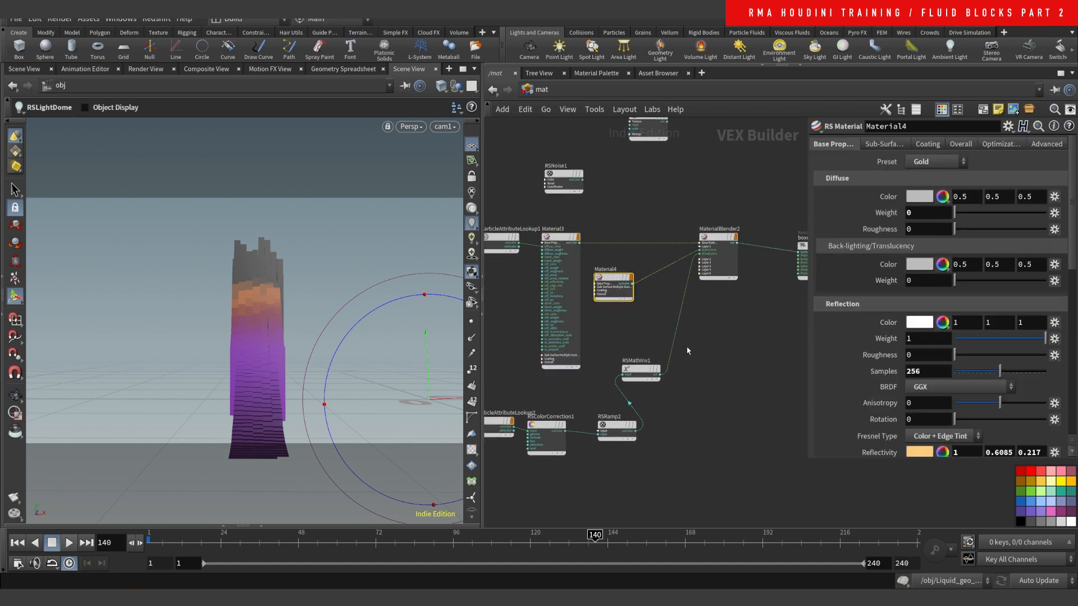
Step: Line up RSMathInv1 beside RSRamp2, shift ParticleAttributeLookup2 outward, and show ParticleAttributeLookup1's attribute
{"action": "middle_click_drag", "start_coordinate": [681, 357], "coordinate": [695, 333]}
{"action": "left_click_drag", "start_coordinate": [653, 346], "coordinate": [696, 406]}
{"action": "middle_click_drag", "start_coordinate": [623, 364], "coordinate": [656, 367]}
{"action": "left_click_drag", "start_coordinate": [541, 401], "coordinate": [523, 425]}
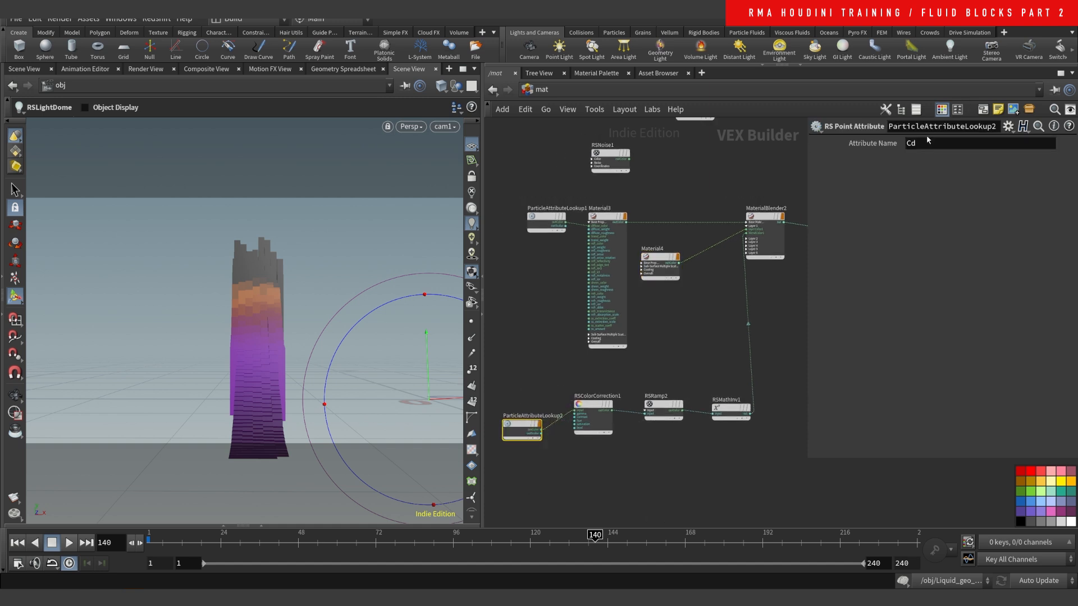
{"action": "left_click", "coordinate": [679, 171]}
{"action": "left_click", "coordinate": [546, 221]}
Step: Go to the out network, move render_01c below the other render nodes, and select it
{"action": "left_click", "coordinate": [541, 89]}
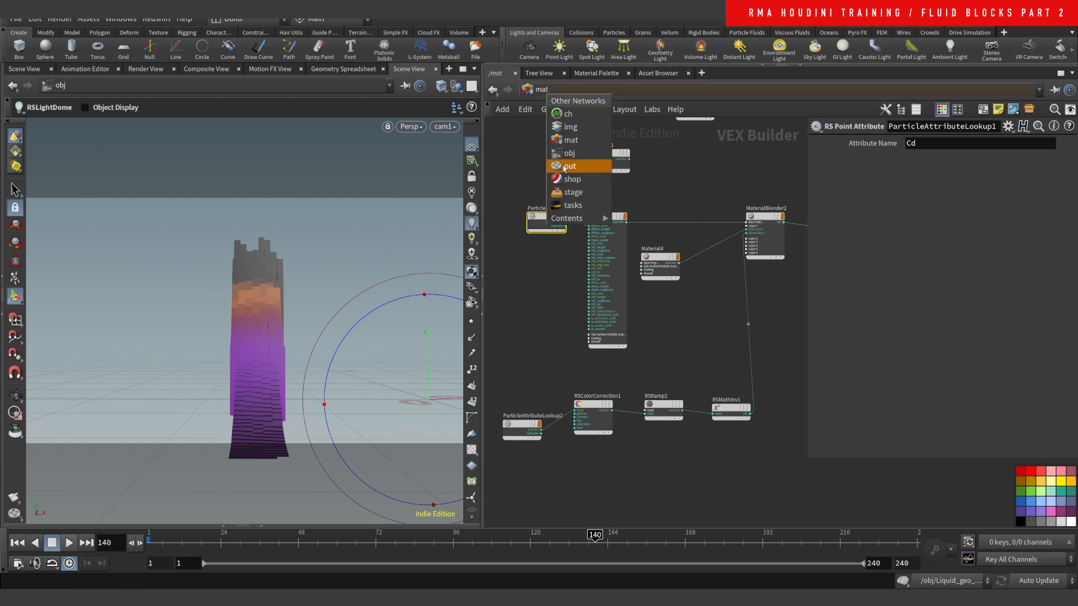
{"action": "left_click", "coordinate": [569, 167]}
{"action": "scroll", "coordinate": [616, 384], "scroll_direction": "down", "scroll_amount": 5}
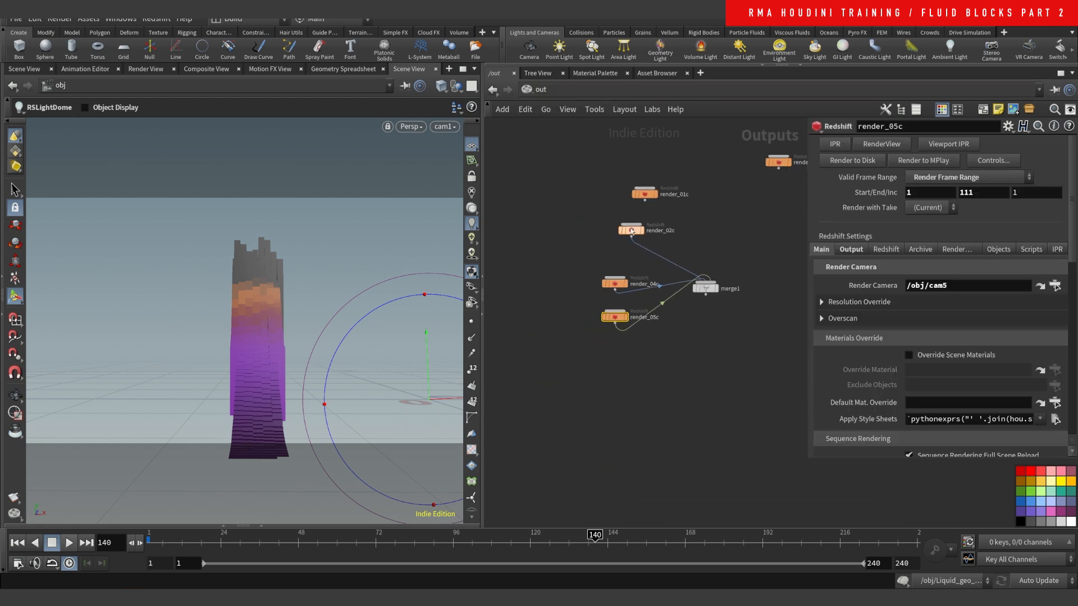
{"action": "left_click_drag", "start_coordinate": [656, 201], "coordinate": [620, 412]}
{"action": "scroll", "coordinate": [618, 415], "scroll_direction": "up", "scroll_amount": 2}
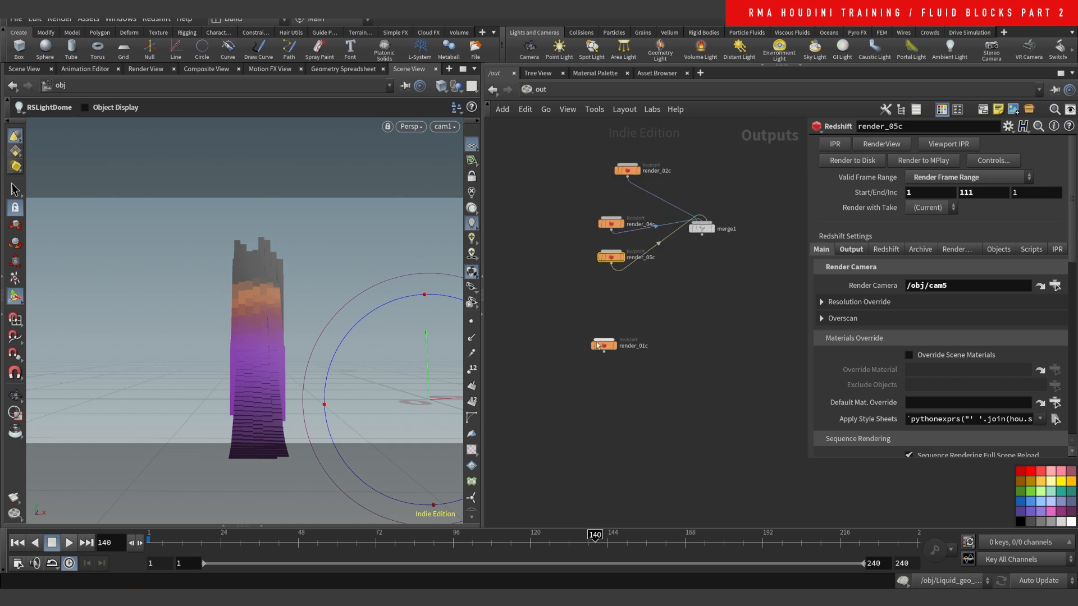
{"action": "left_click_drag", "start_coordinate": [570, 299], "coordinate": [643, 444]}
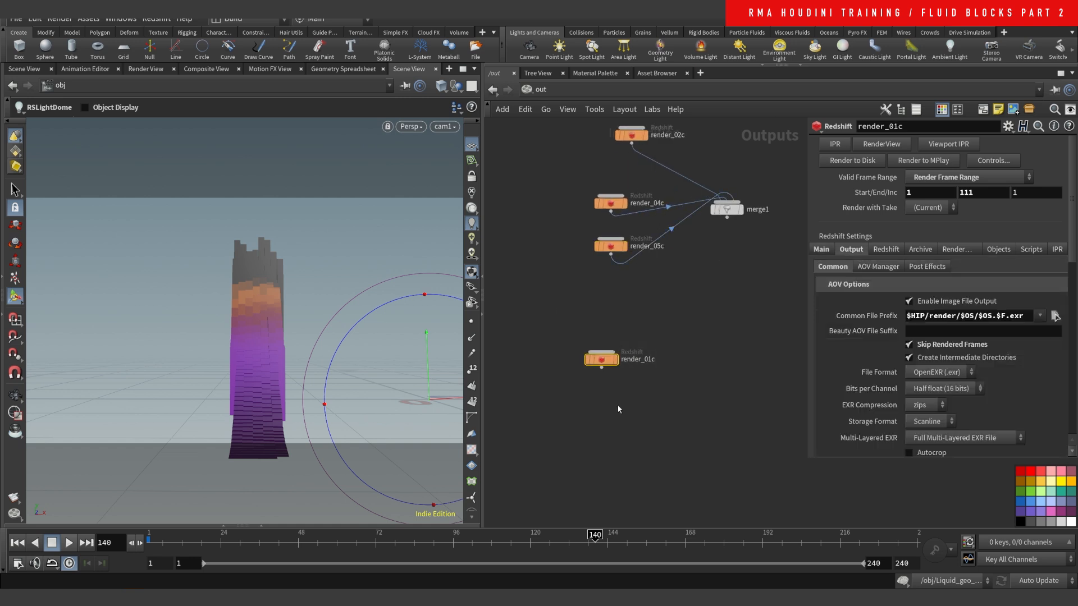
Step: Add a Redshift_IPR operator, with its accompanying Redshift ROP, near render_01c
{"action": "key", "text": "Tab"}
{"action": "type", "text": "red"}
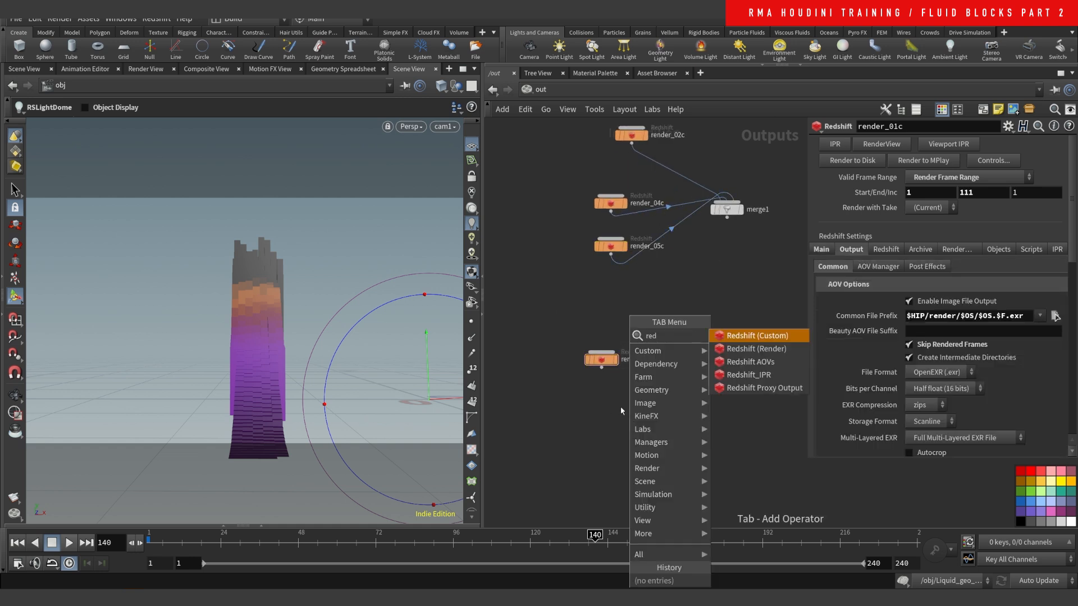
{"action": "key", "text": "Down"}
{"action": "key", "text": "Down"}
{"action": "key", "text": "Down"}
{"action": "key", "text": "Return"}
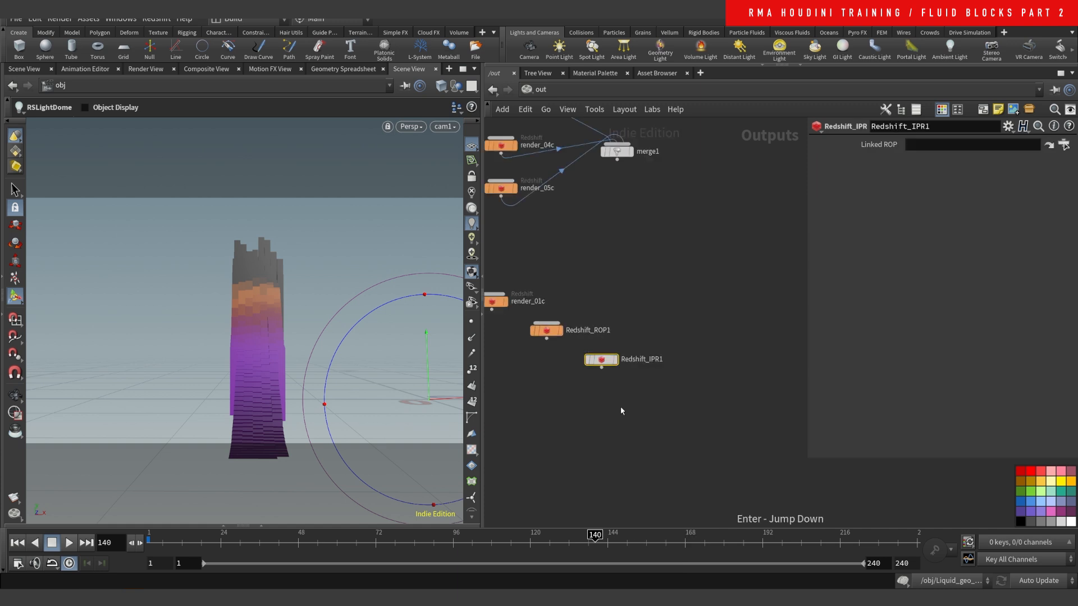
Step: Widen the parameter view for Redshift_ROP1 and enable Motion Blur in its Redshift settings
{"action": "left_click", "coordinate": [547, 331]}
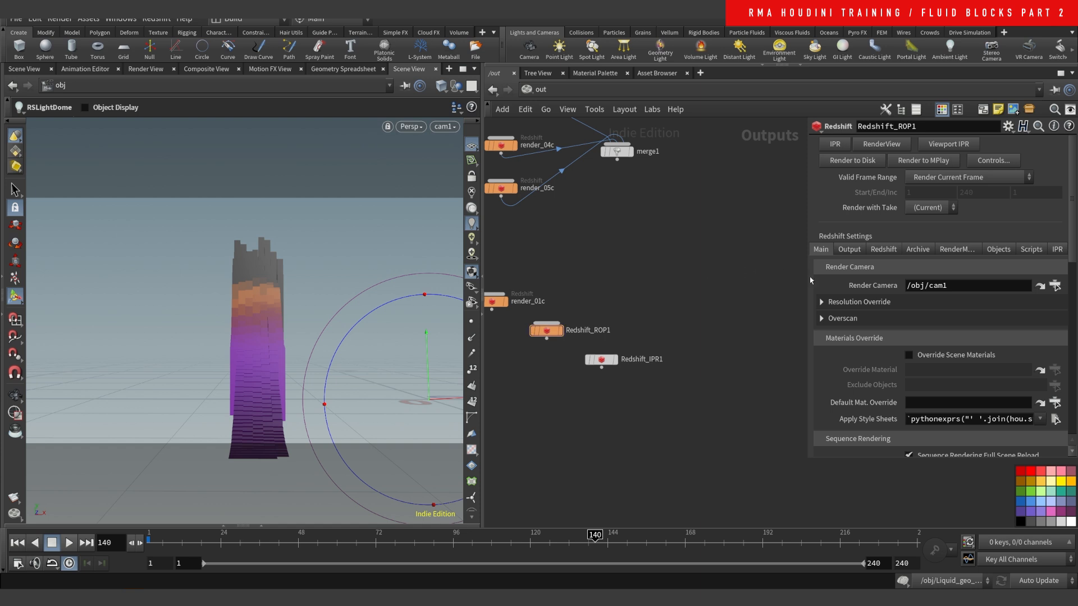
{"action": "left_click_drag", "start_coordinate": [807, 279], "coordinate": [675, 278]}
{"action": "left_click", "coordinate": [748, 249]}
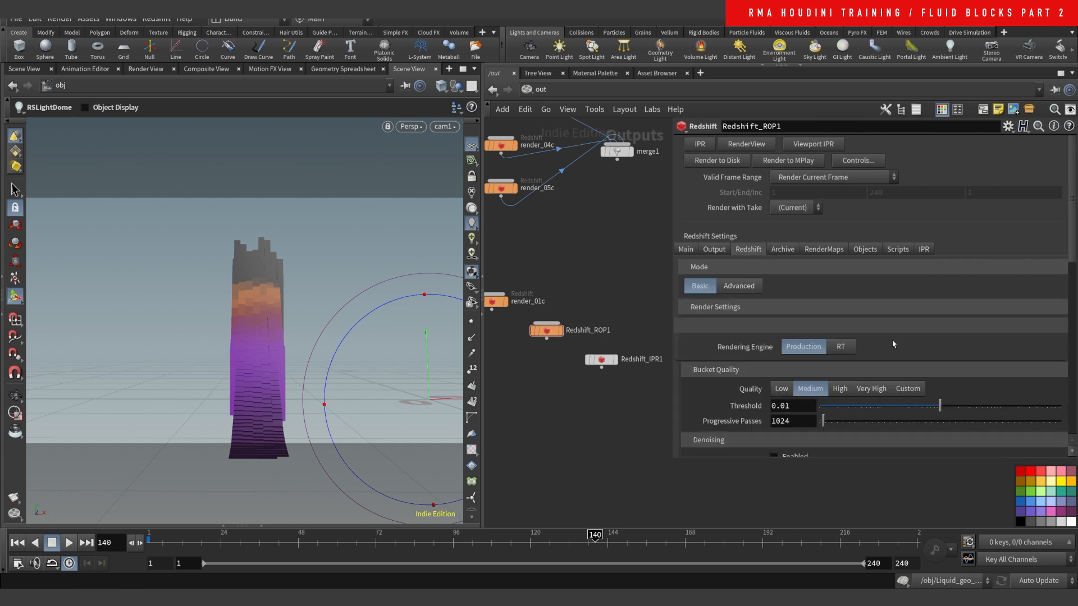
{"action": "scroll", "coordinate": [1072, 259], "scroll_direction": "down", "scroll_amount": 10}
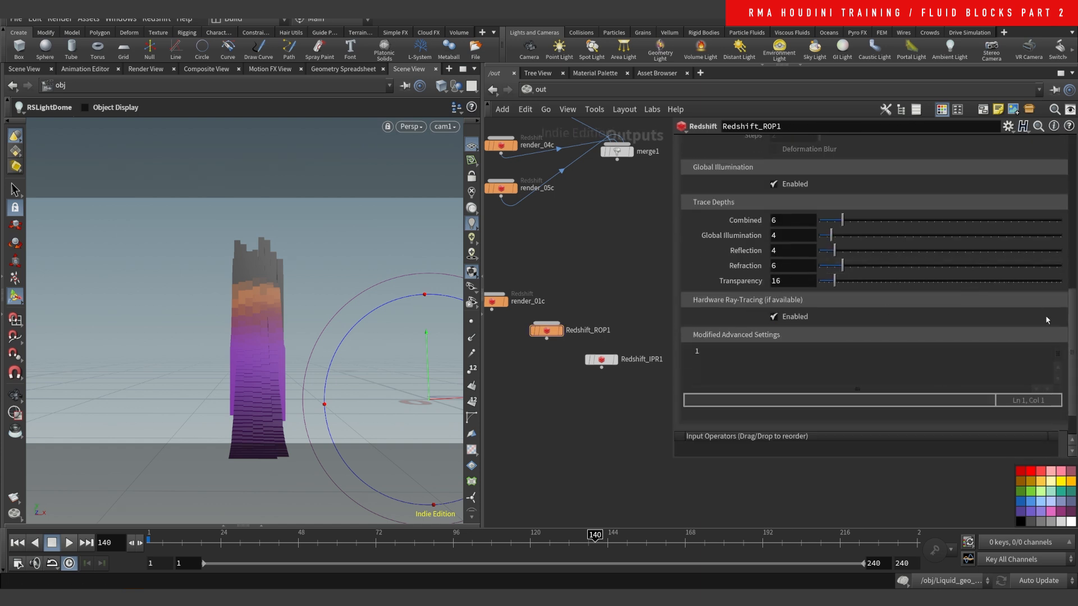
{"action": "scroll", "coordinate": [1069, 292], "scroll_direction": "up", "scroll_amount": 5}
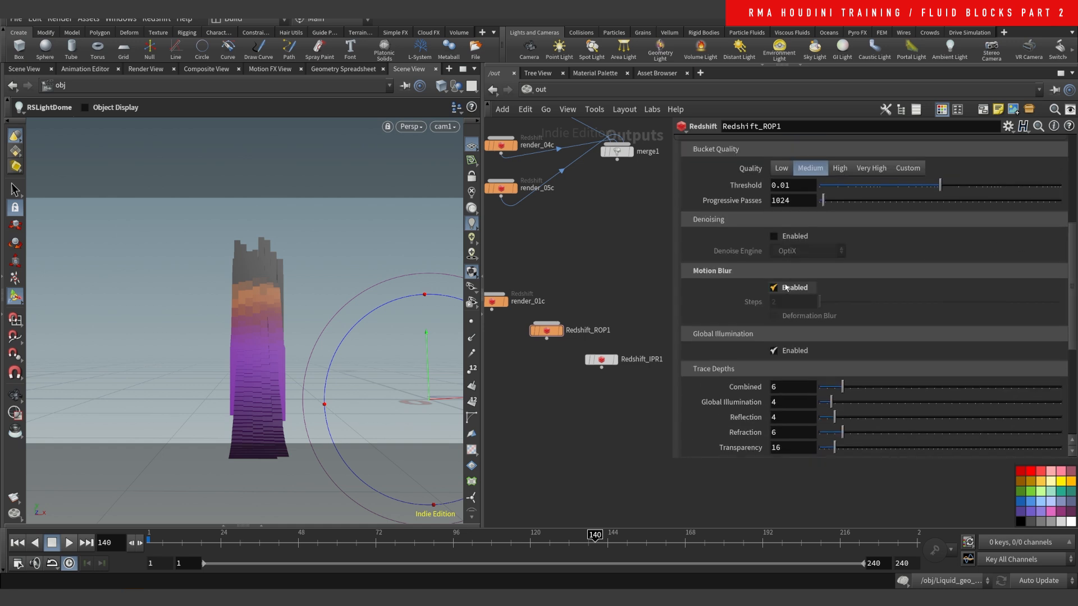
{"action": "scroll", "coordinate": [1062, 259], "scroll_direction": "up", "scroll_amount": 5}
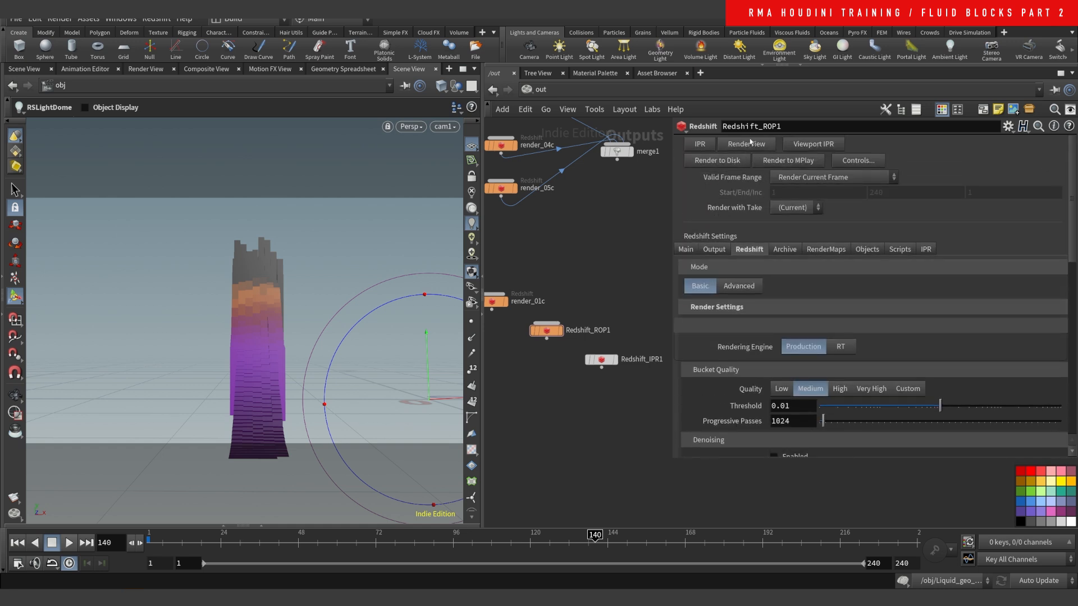
Step: Open the Redshift Render View from Redshift_ROP1, fit its window over the viewport, and check that Redshift_ROP1 is the selected ROP
{"action": "left_click", "coordinate": [746, 145]}
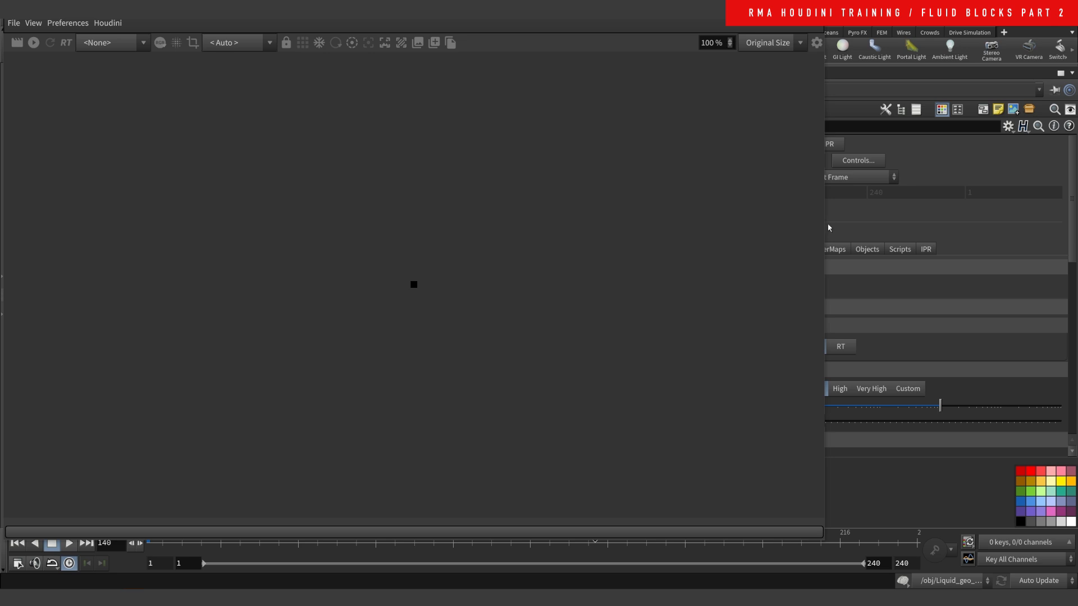
{"action": "left_click_drag", "start_coordinate": [825, 228], "coordinate": [452, 227]}
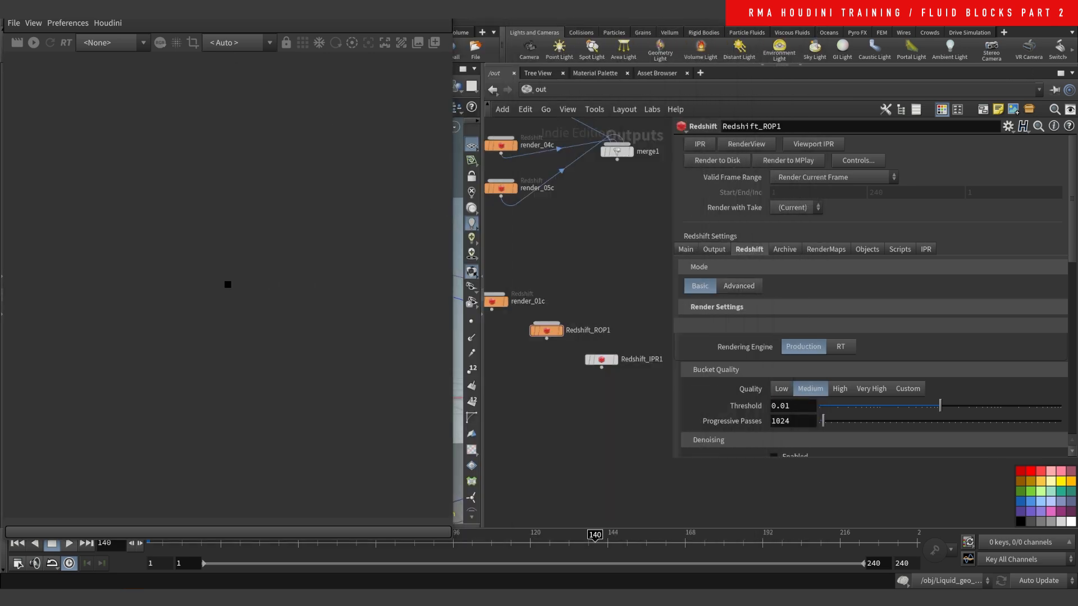
{"action": "left_click_drag", "start_coordinate": [262, 1], "coordinate": [261, 91]}
{"action": "left_click", "coordinate": [108, 113]}
{"action": "mouse_move", "coordinate": [146, 130]}
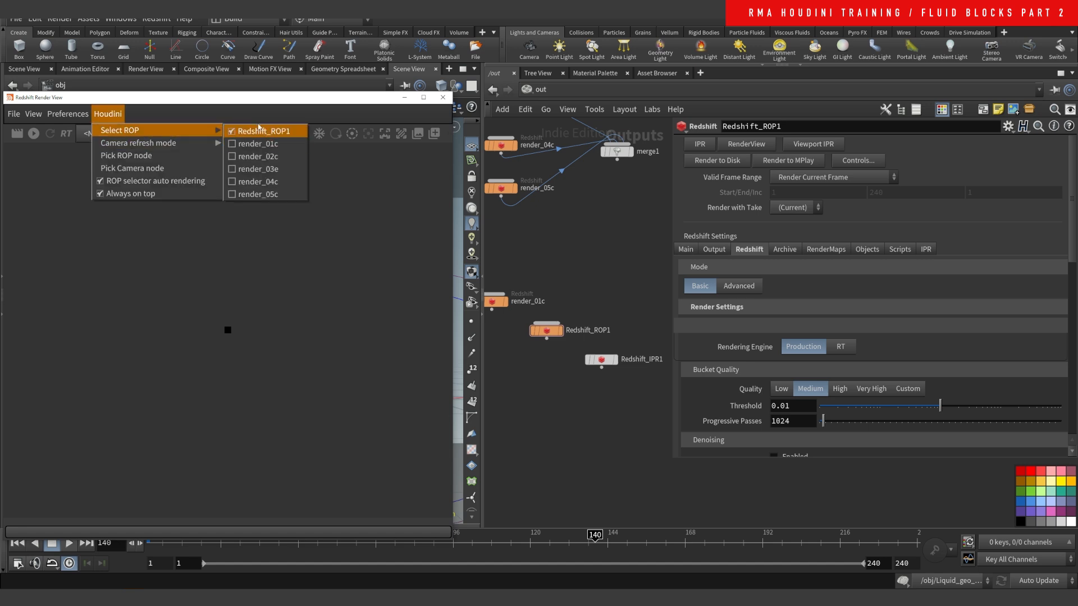
{"action": "left_click", "coordinate": [341, 244]}
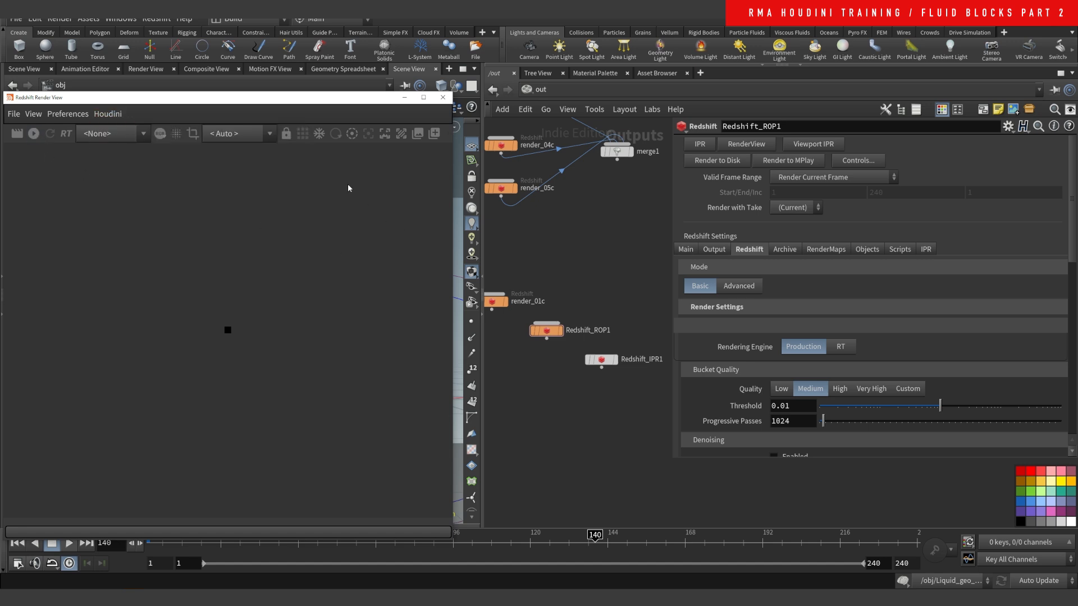
Step: Start the interactive render in the Render View and set its camera to /obj/cam1
{"action": "left_click", "coordinate": [33, 133]}
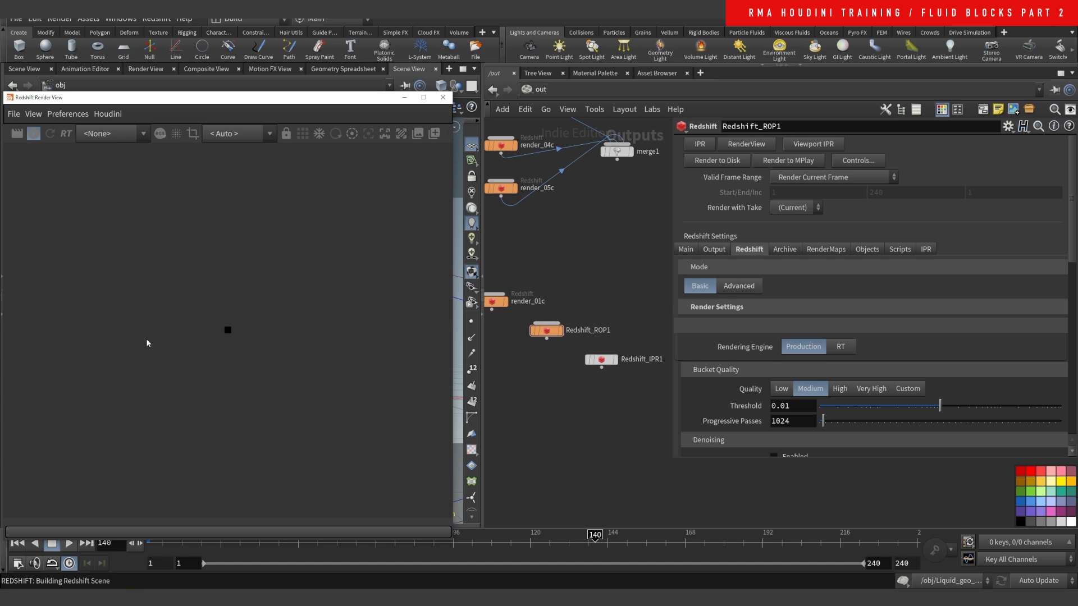
{"action": "left_click", "coordinate": [246, 136]}
{"action": "left_click", "coordinate": [245, 160]}
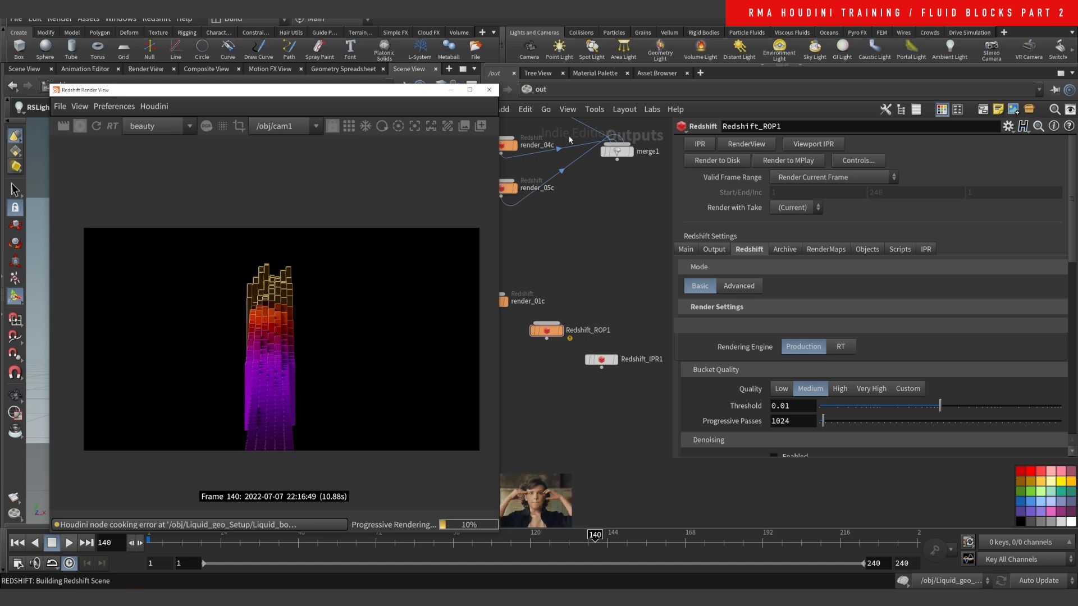
Step: Return to the mat network, widen the network view, and show the attribute used by ParticleAttributeLookup2
{"action": "left_click", "coordinate": [540, 88]}
{"action": "left_click", "coordinate": [561, 130]}
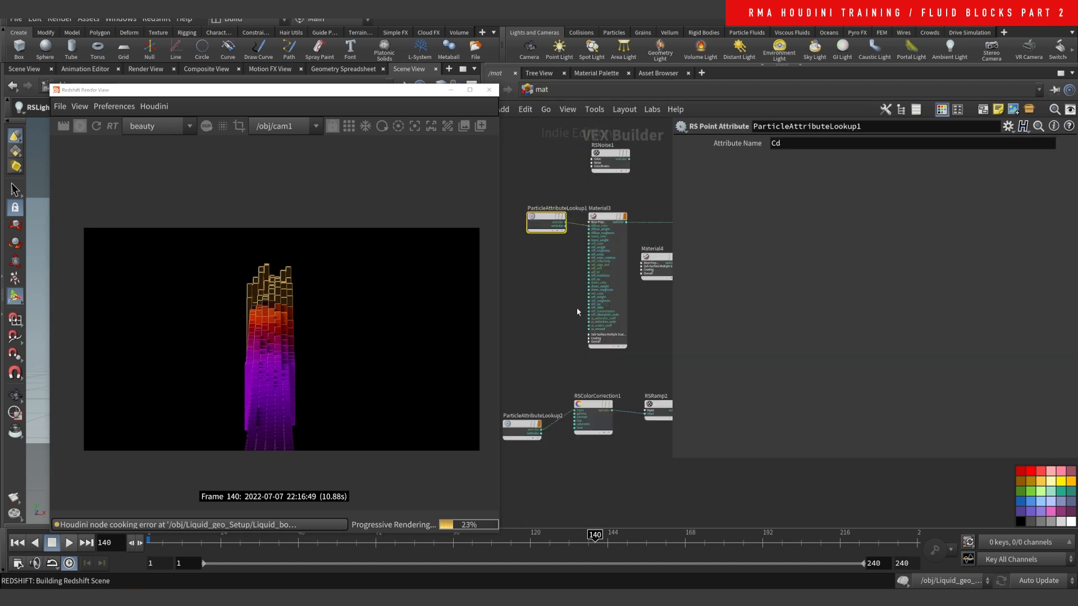
{"action": "scroll", "coordinate": [558, 318], "scroll_direction": "down", "scroll_amount": 3}
{"action": "left_click_drag", "start_coordinate": [670, 335], "coordinate": [753, 335]}
{"action": "left_click", "coordinate": [548, 389]}
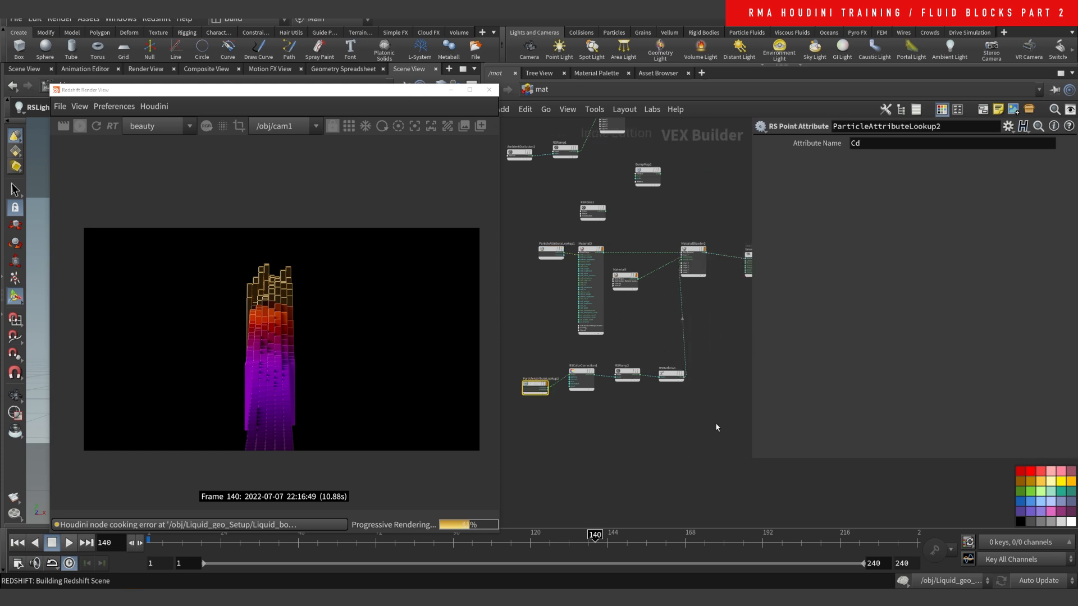
Step: Add an RS Point Attribute node below the boxes material
{"action": "middle_click_drag", "start_coordinate": [704, 340], "coordinate": [594, 393]}
{"action": "scroll", "coordinate": [662, 340], "scroll_direction": "up", "scroll_amount": 3}
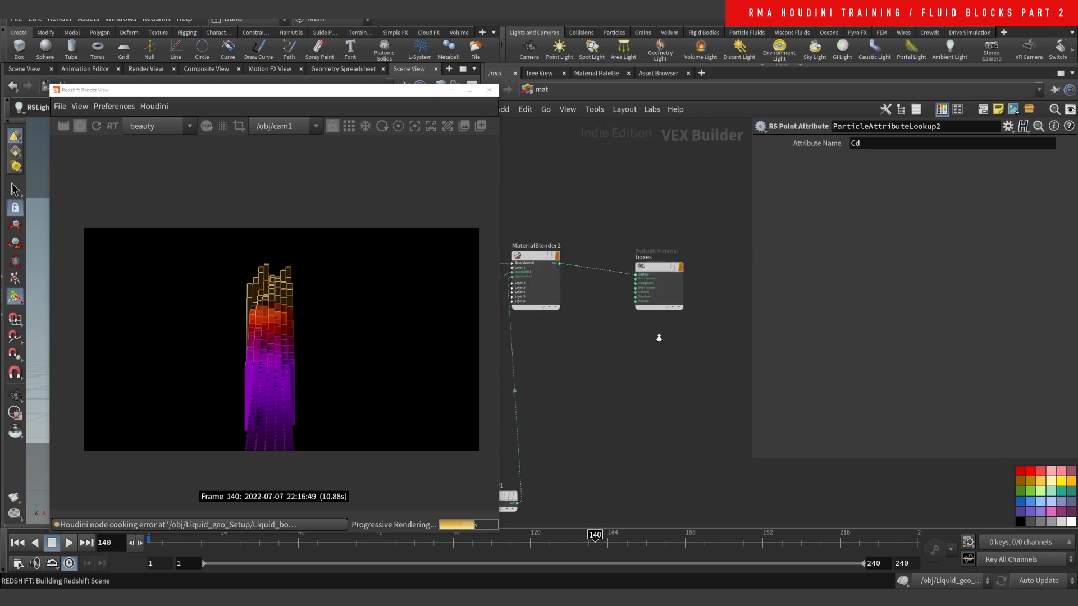
{"action": "key", "text": "Tab"}
{"action": "type", "text": "rspoin"}
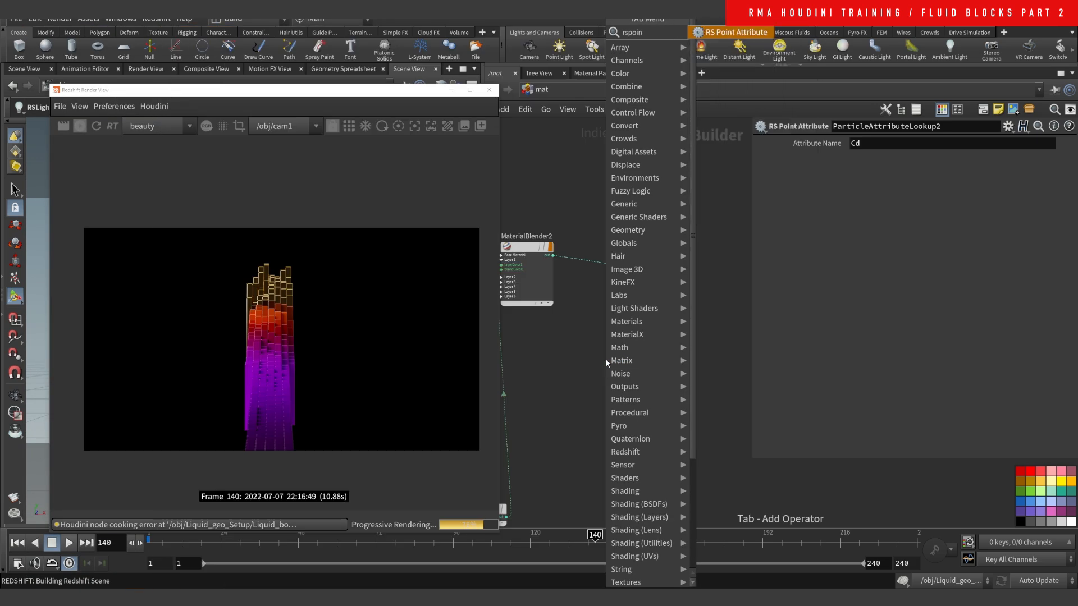
{"action": "key", "text": "Return"}
{"action": "left_click", "coordinate": [607, 365]}
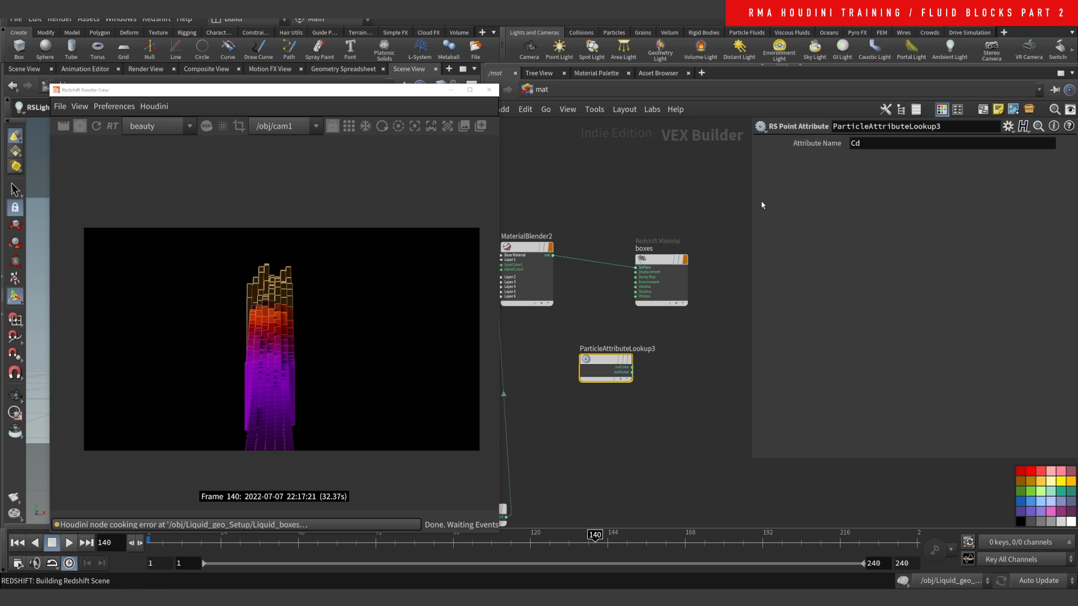
Step: Connect the new point attribute's color output to the Surface input of boxes, and narrow the Render View to uncover the network
{"action": "left_click", "coordinate": [635, 267]}
{"action": "left_click", "coordinate": [632, 366]}
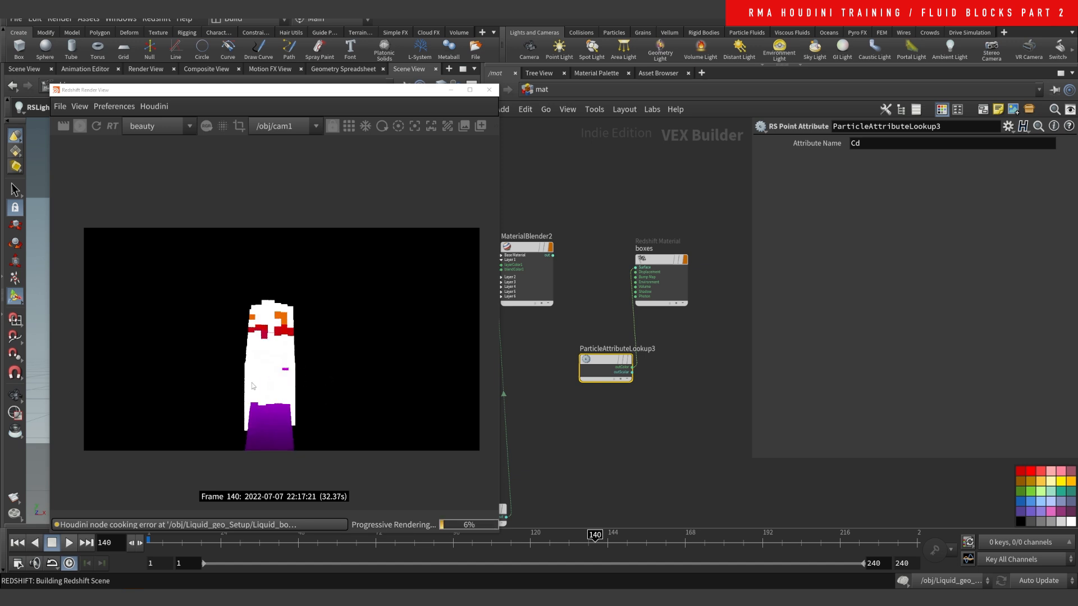
{"action": "left_click_drag", "start_coordinate": [604, 371], "coordinate": [592, 371]}
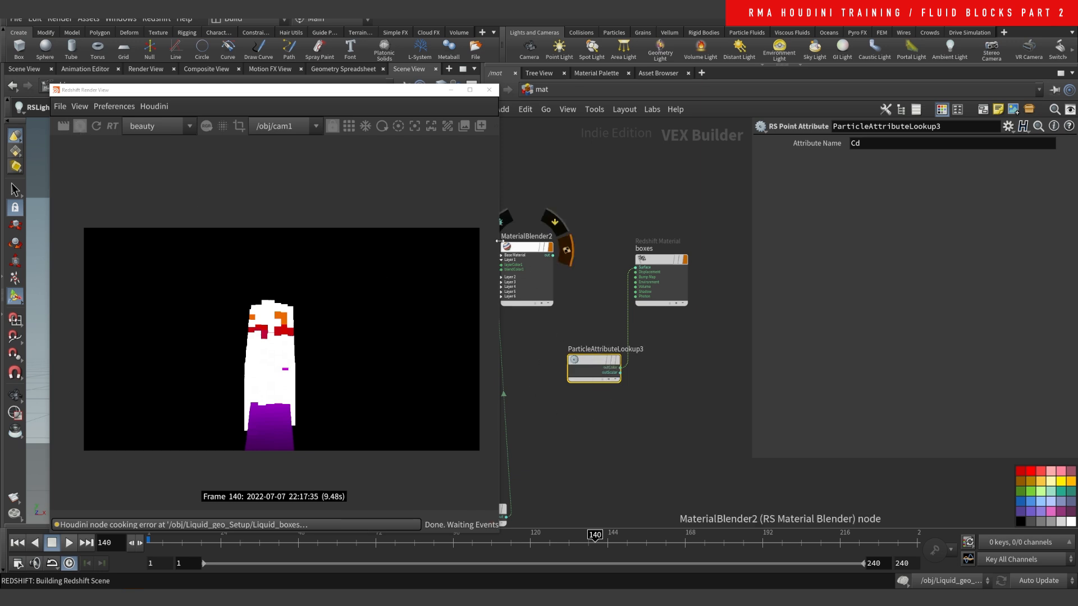
{"action": "scroll", "coordinate": [629, 241], "scroll_direction": "down", "scroll_amount": 4}
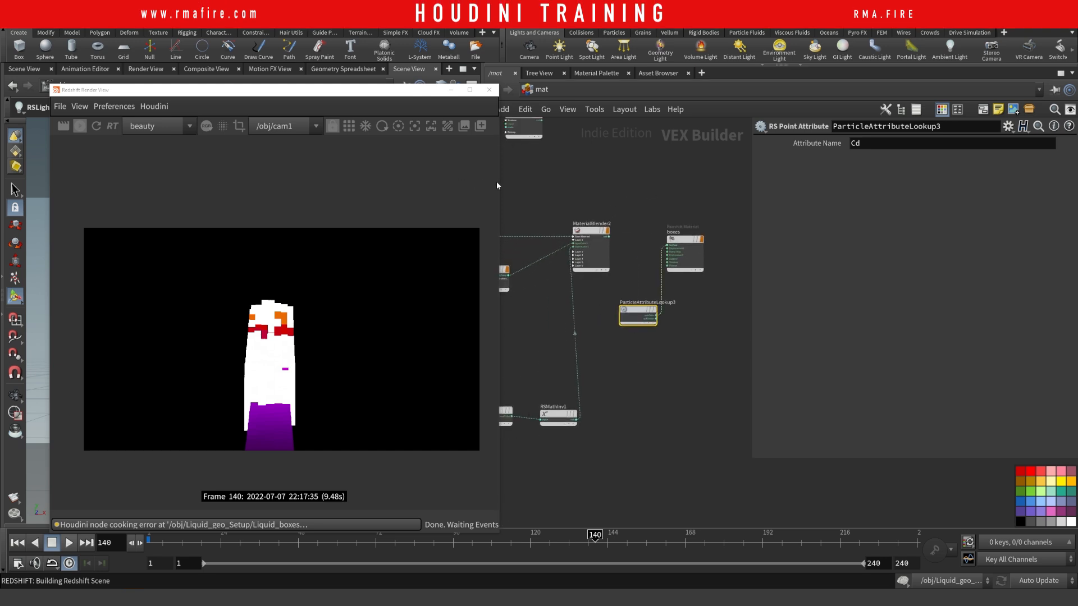
{"action": "left_click_drag", "start_coordinate": [498, 181], "coordinate": [474, 178]}
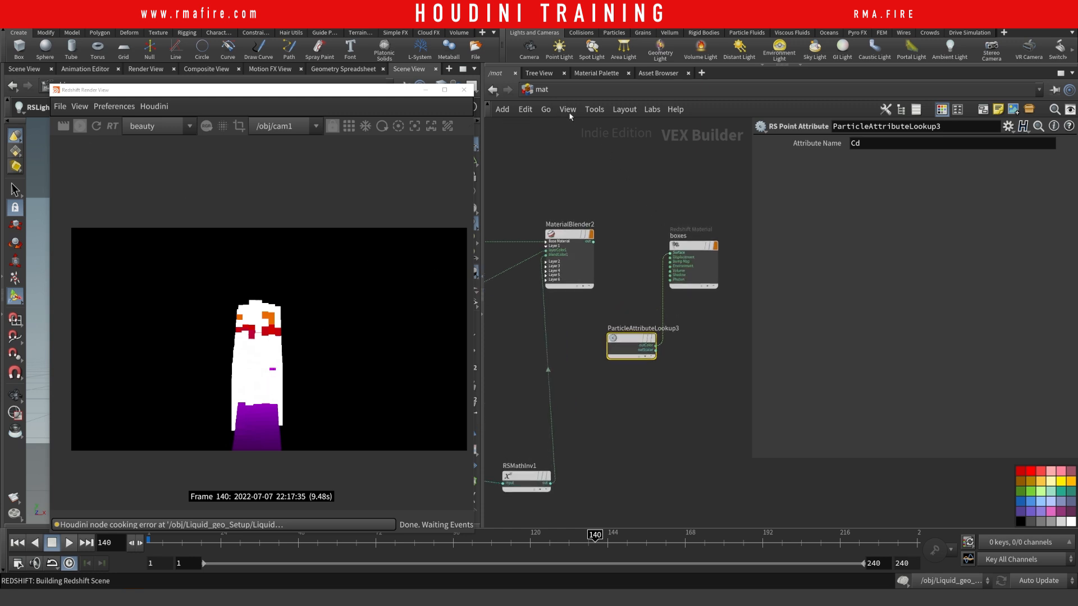
Step: Go to the obj level, open Liquid_geo_Setup, and move the Render View aside to compare the render with the viewport column
{"action": "left_click", "coordinate": [545, 109]}
{"action": "left_click", "coordinate": [585, 207]}
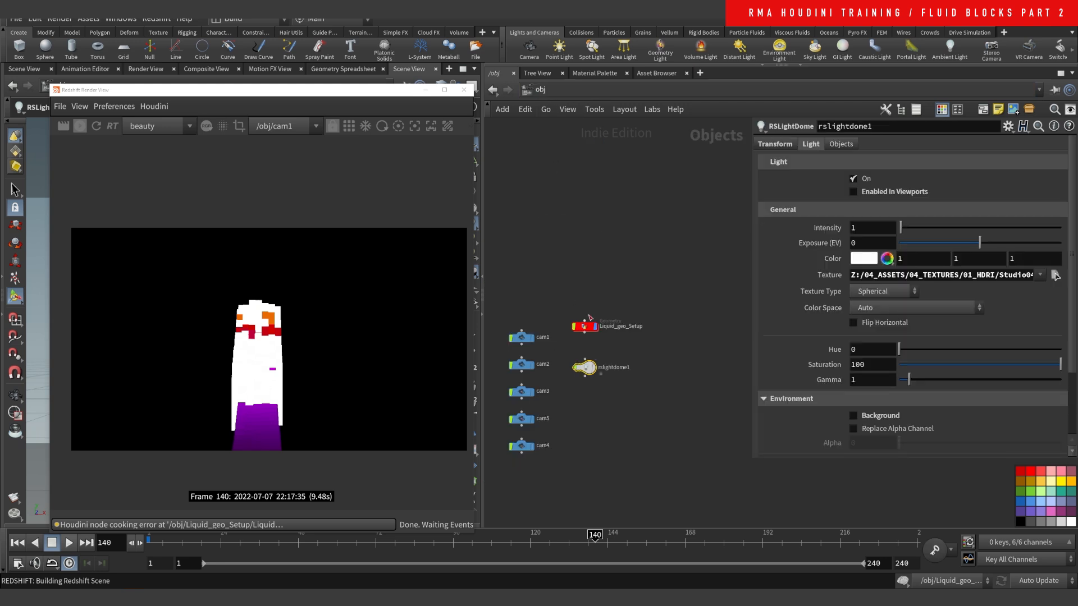
{"action": "double_click", "coordinate": [581, 331]}
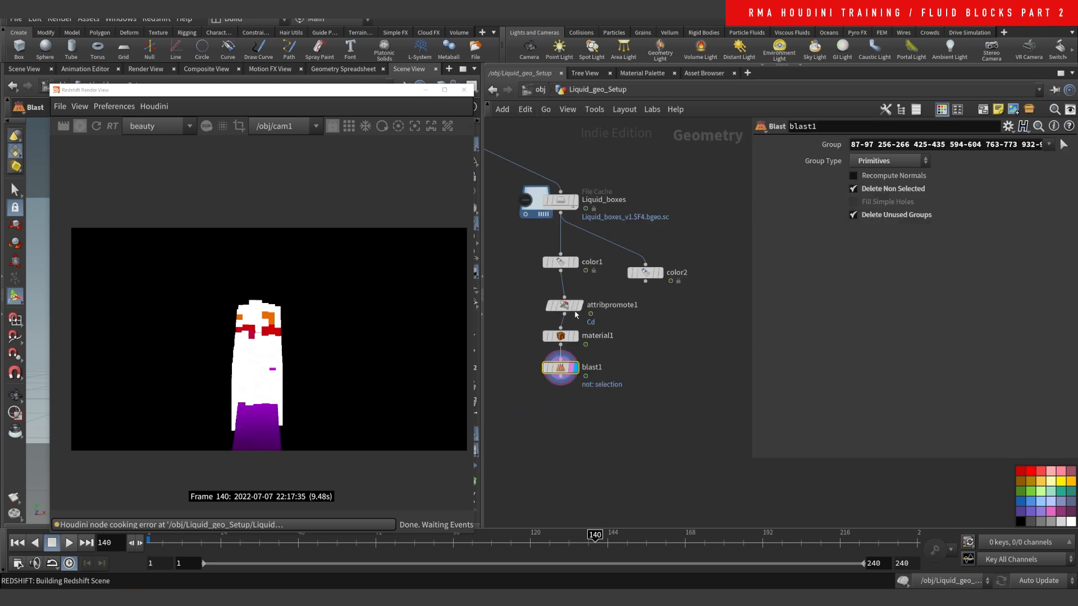
{"action": "left_click_drag", "start_coordinate": [391, 94], "coordinate": [666, 164]}
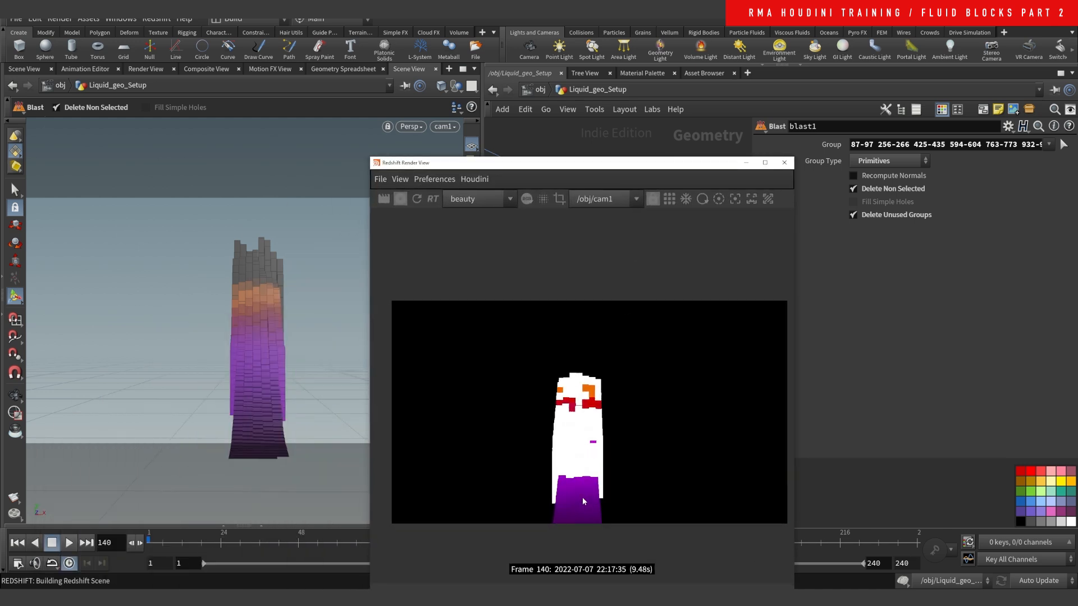
Step: Restart the interactive render and move the Render View back off the network
{"action": "left_click", "coordinate": [401, 200]}
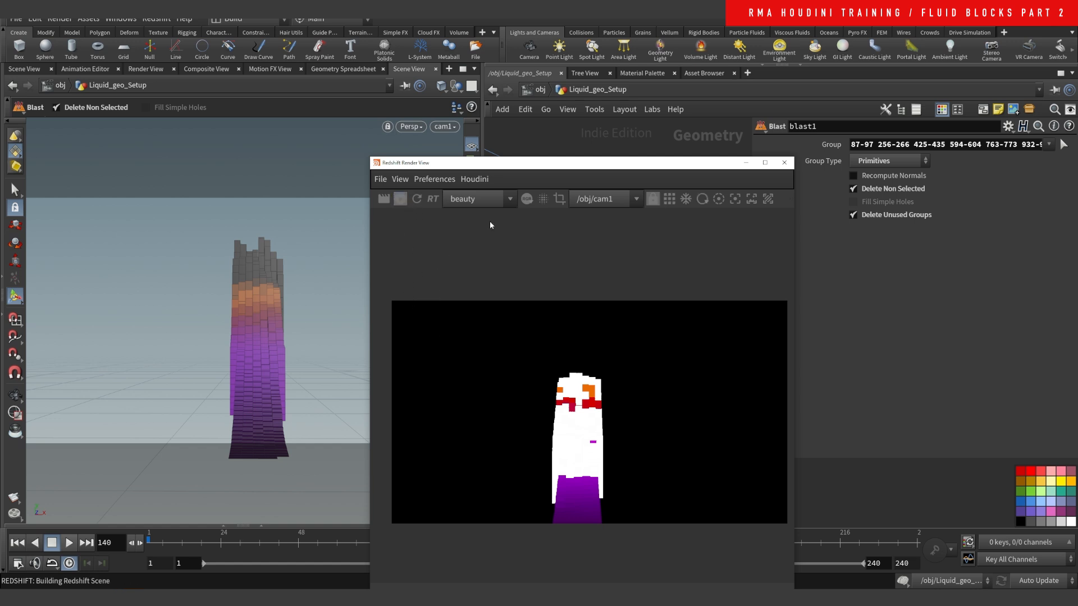
{"action": "left_click", "coordinate": [401, 200]}
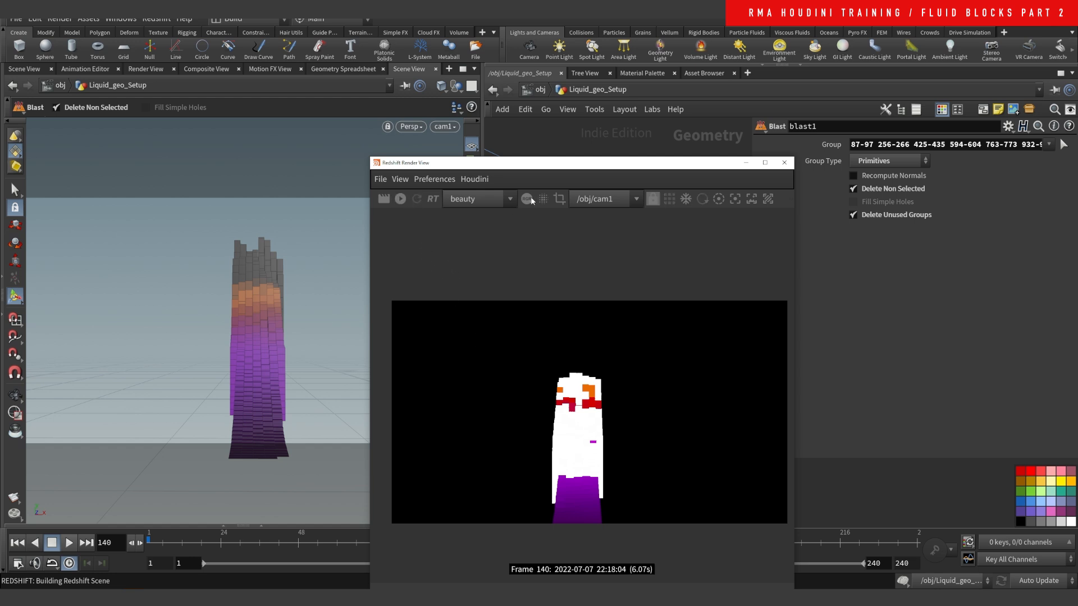
{"action": "left_click_drag", "start_coordinate": [544, 164], "coordinate": [196, 129]}
Step: Return to the obj level, turn off tessellation on Liquid_geo_Setup, and reposition the Render View
{"action": "left_click", "coordinate": [536, 95]}
{"action": "left_click", "coordinate": [531, 124]}
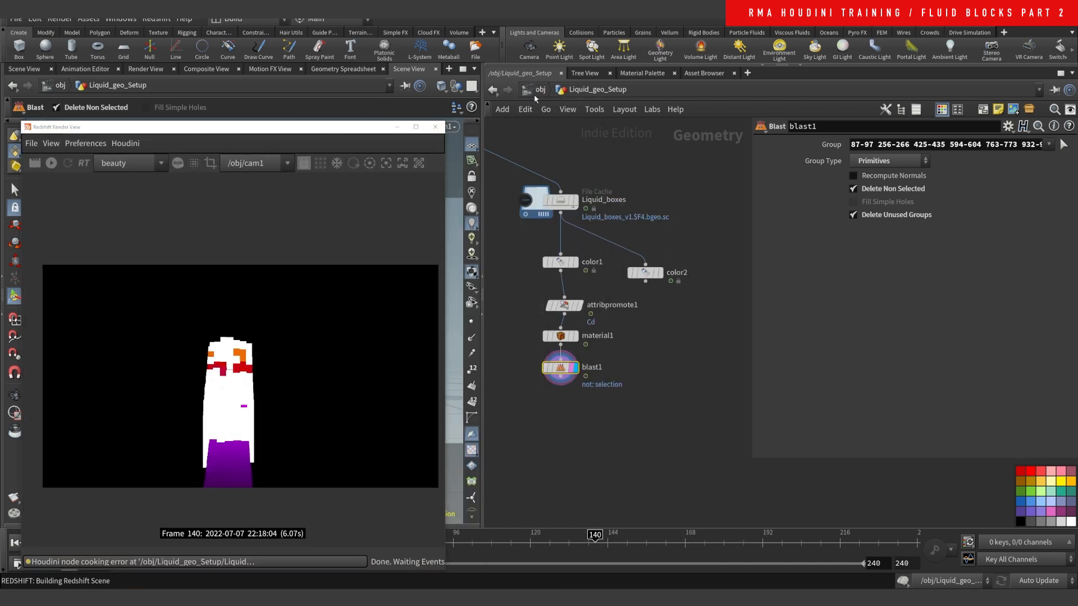
{"action": "left_click", "coordinate": [540, 90]}
{"action": "left_click", "coordinate": [885, 191]}
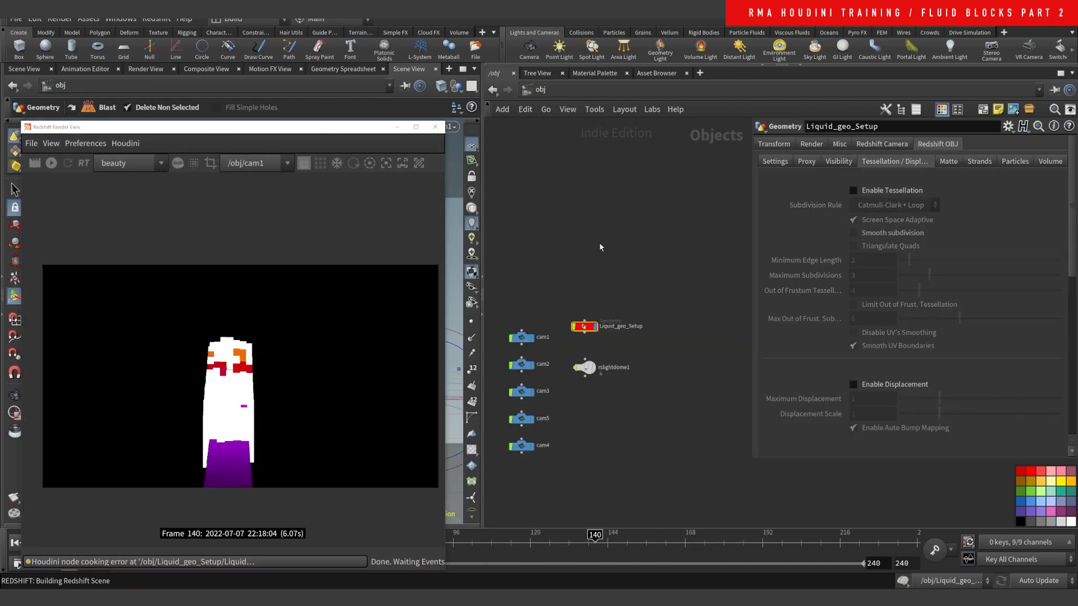
{"action": "left_click_drag", "start_coordinate": [323, 139], "coordinate": [374, 110]}
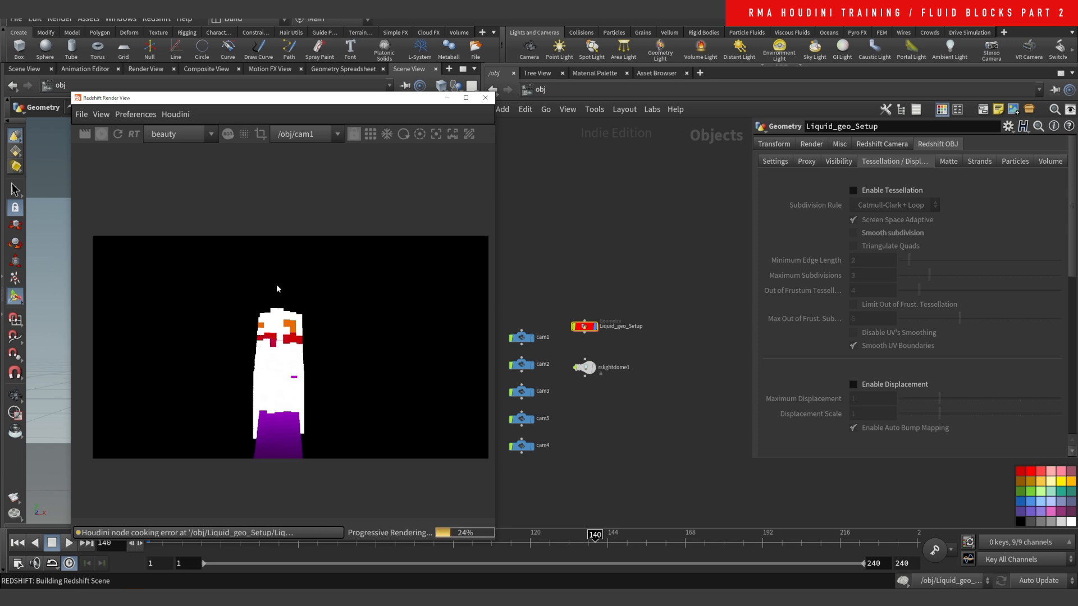
{"action": "left_click_drag", "start_coordinate": [394, 105], "coordinate": [344, 98]}
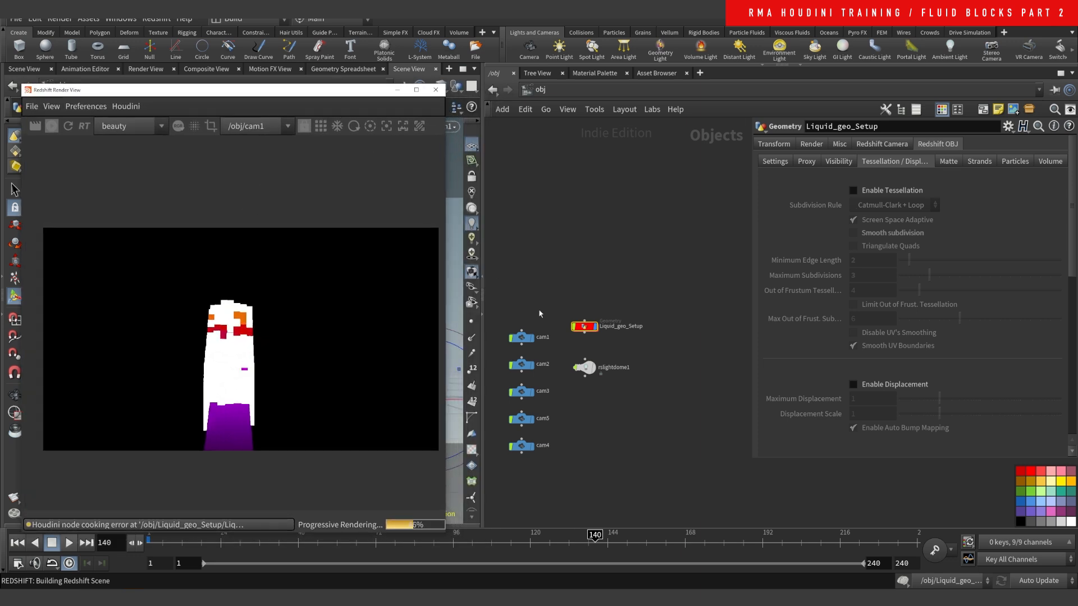
Step: Open Liquid_geo_Setup, follow material1 to its shader in the mat network, and select ParticleAttributeLookup3
{"action": "double_click", "coordinate": [585, 326]}
{"action": "left_click_drag", "start_coordinate": [520, 354], "coordinate": [617, 403]}
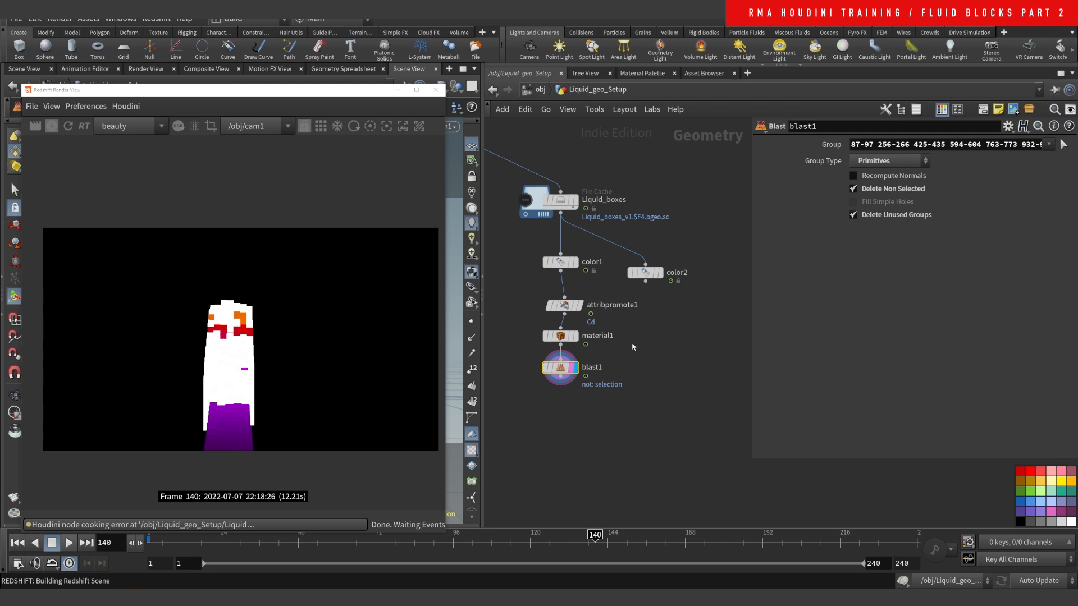
{"action": "left_click", "coordinate": [561, 336]}
{"action": "left_click", "coordinate": [1046, 243]}
{"action": "scroll", "coordinate": [625, 234], "scroll_direction": "down", "scroll_amount": 2}
{"action": "left_click", "coordinate": [631, 328]}
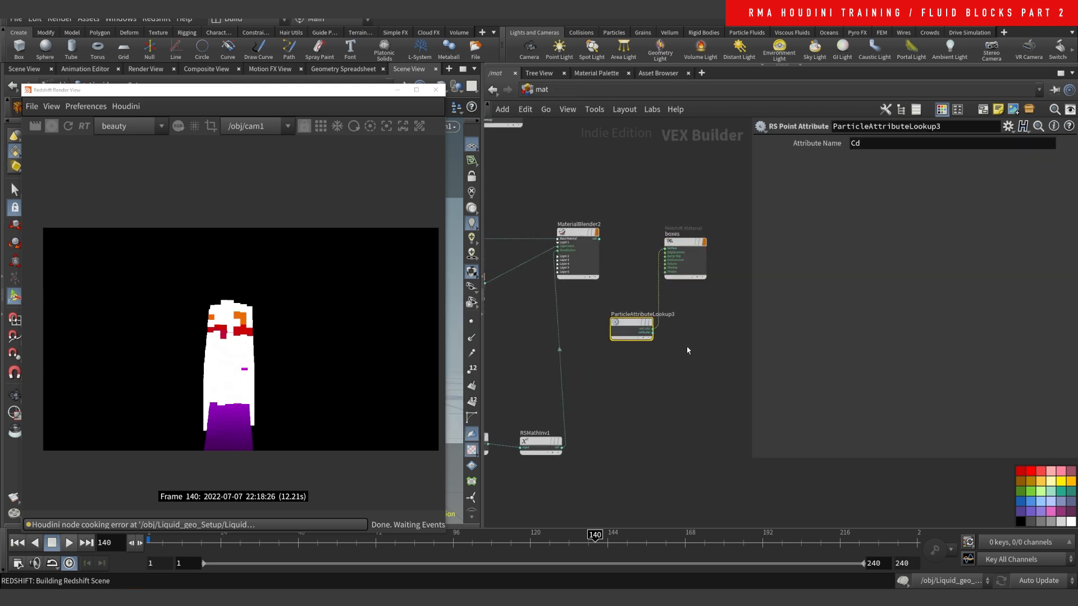
Step: Set the attribute name of ParticleAttributeLookup3 to zscale to preview that attribute in the render
{"action": "scroll", "coordinate": [685, 352], "scroll_direction": "up", "scroll_amount": 3}
{"action": "left_click_drag", "start_coordinate": [351, 95], "coordinate": [661, 99]}
{"action": "left_click_drag", "start_coordinate": [883, 146], "coordinate": [789, 155]}
{"action": "type", "text": "s"}
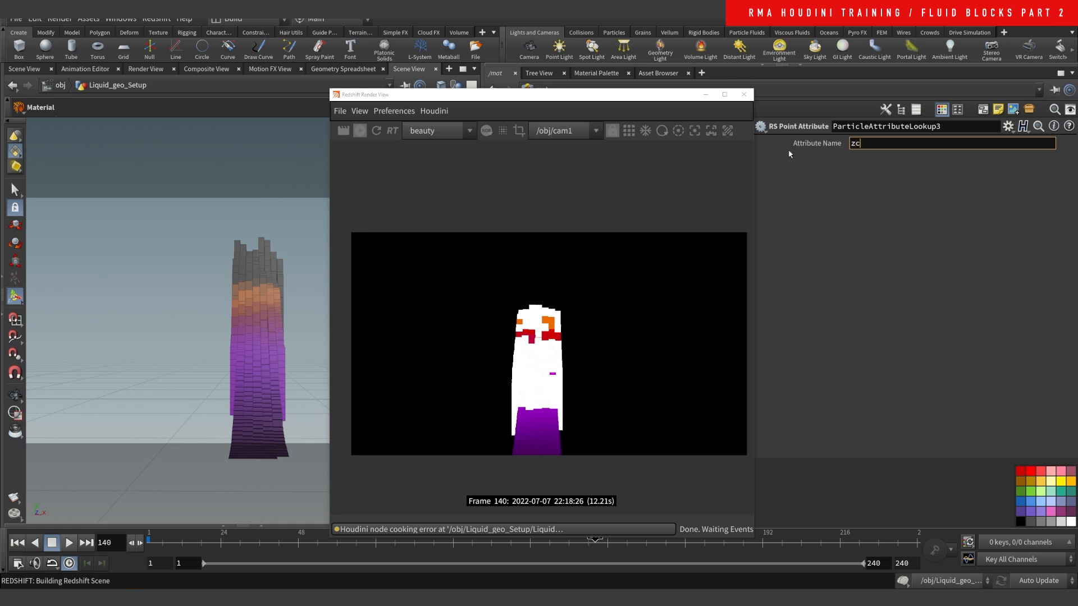
{"action": "type", "text": "scaloele"}
{"action": "key", "text": "Return"}
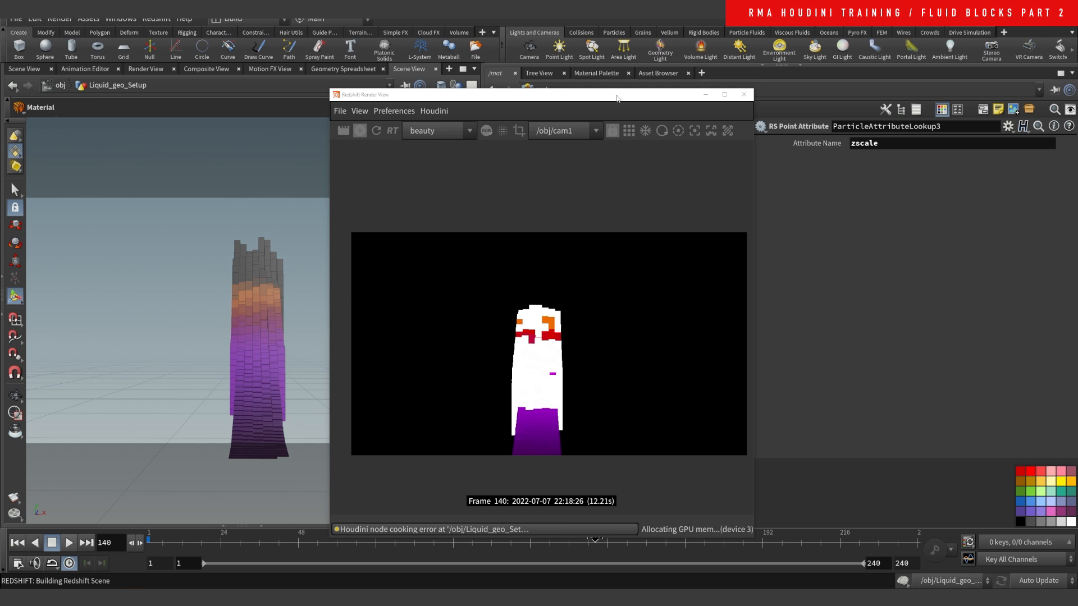
Step: Set the attribute name of ParticleAttributeLookup3 back to Cd
{"action": "left_click_drag", "start_coordinate": [617, 98], "coordinate": [584, 84]}
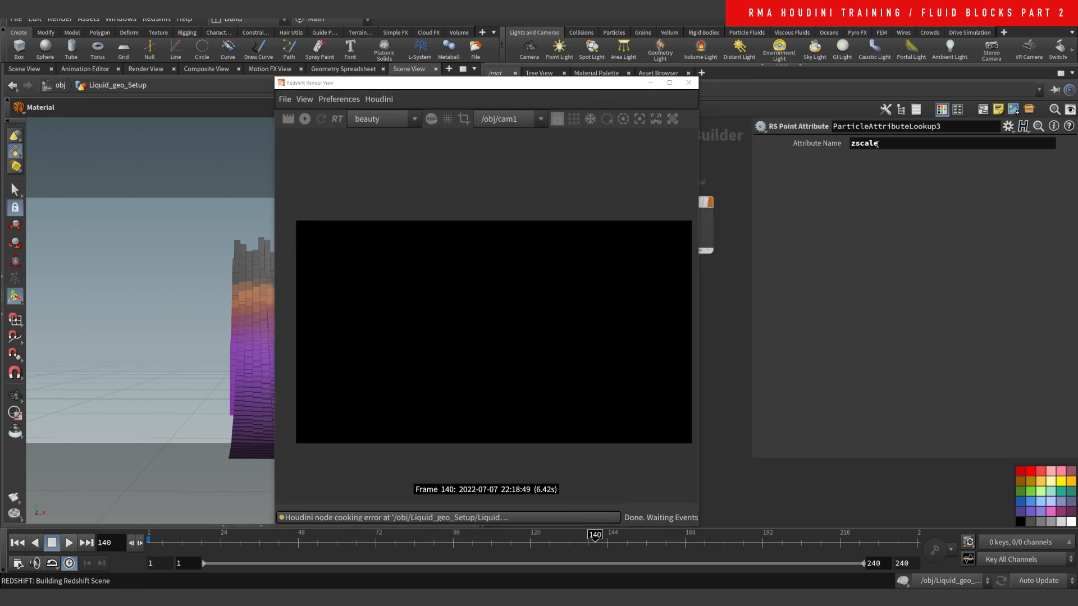
{"action": "left_click_drag", "start_coordinate": [898, 144], "coordinate": [842, 146]}
{"action": "type", "text": "Cd"}
{"action": "key", "text": "Return"}
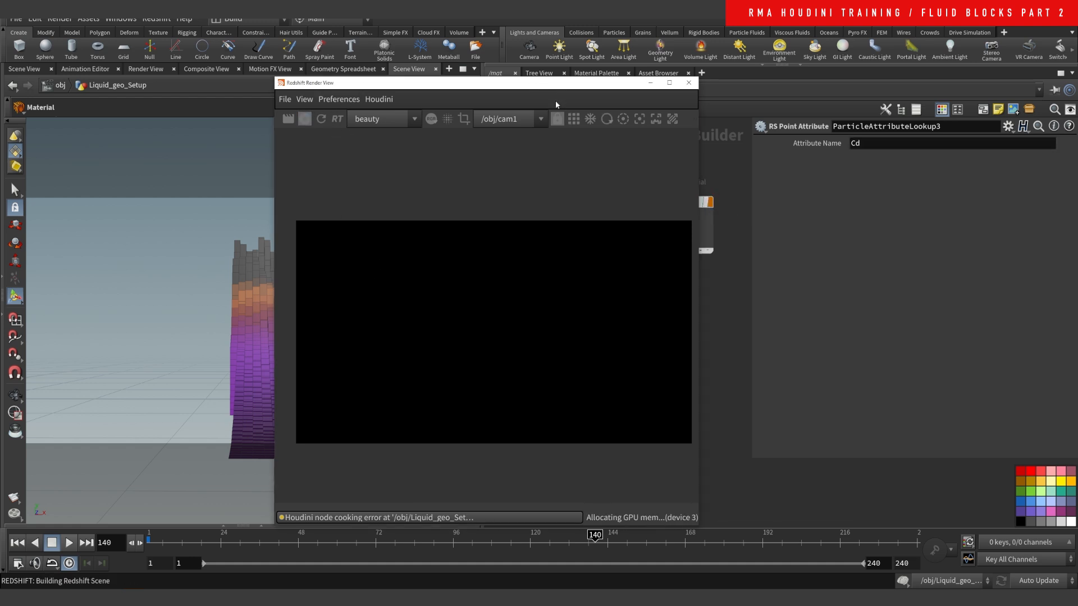
Step: Uncover the network and connect RSMathInv1's output to the Surface input of boxes to preview the blend mask
{"action": "left_click_drag", "start_coordinate": [586, 88], "coordinate": [327, 106]}
{"action": "middle_click_drag", "start_coordinate": [556, 422], "coordinate": [635, 369]}
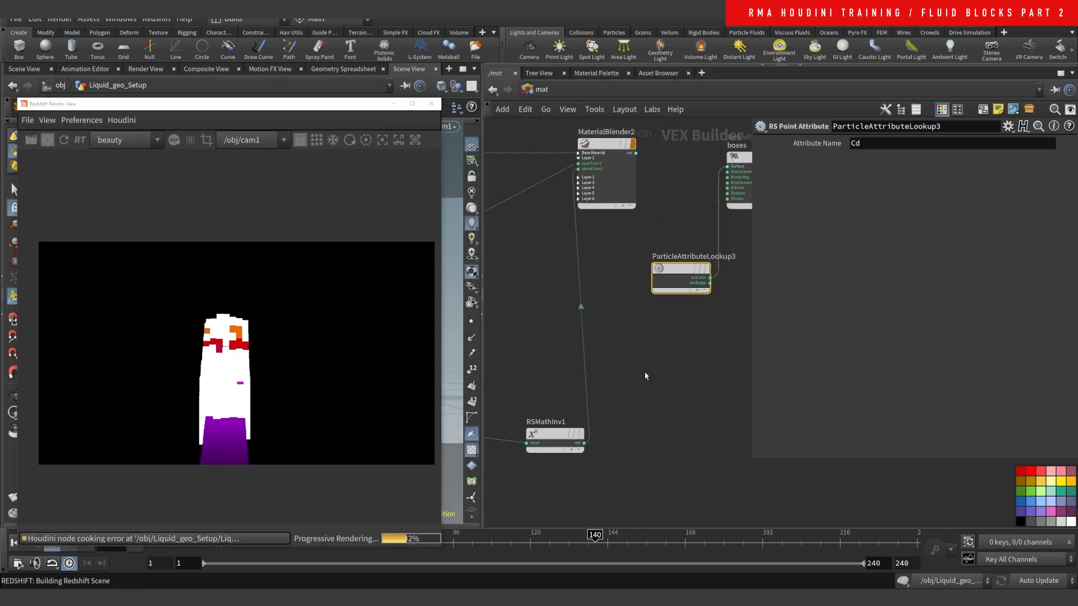
{"action": "scroll", "coordinate": [635, 379], "scroll_direction": "down", "scroll_amount": 4}
{"action": "scroll", "coordinate": [572, 427], "scroll_direction": "up", "scroll_amount": 3}
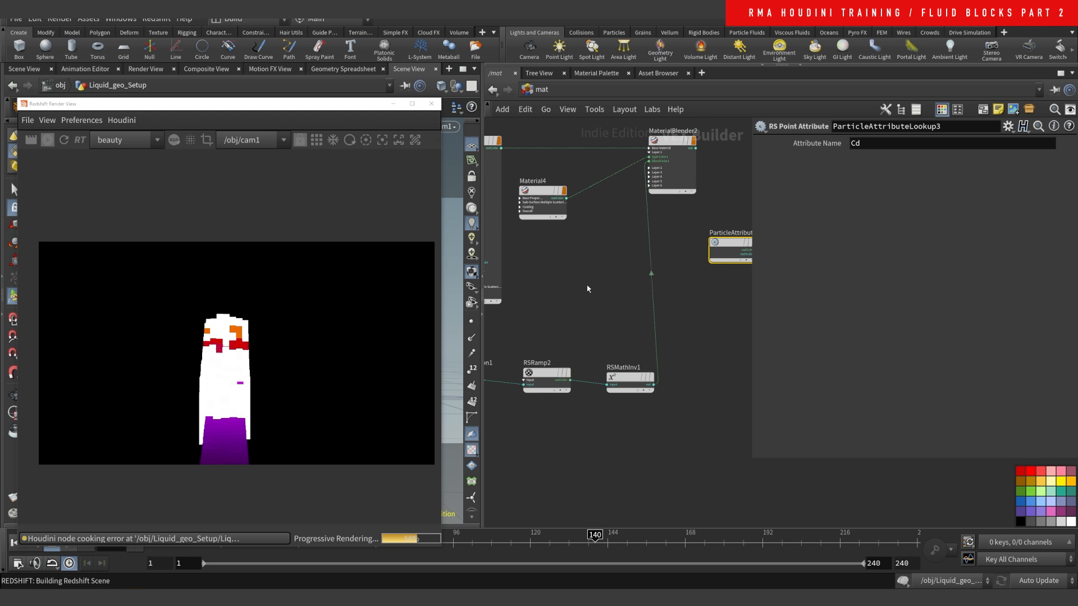
{"action": "left_click", "coordinate": [654, 385]}
{"action": "middle_click_drag", "start_coordinate": [655, 385], "coordinate": [557, 495]}
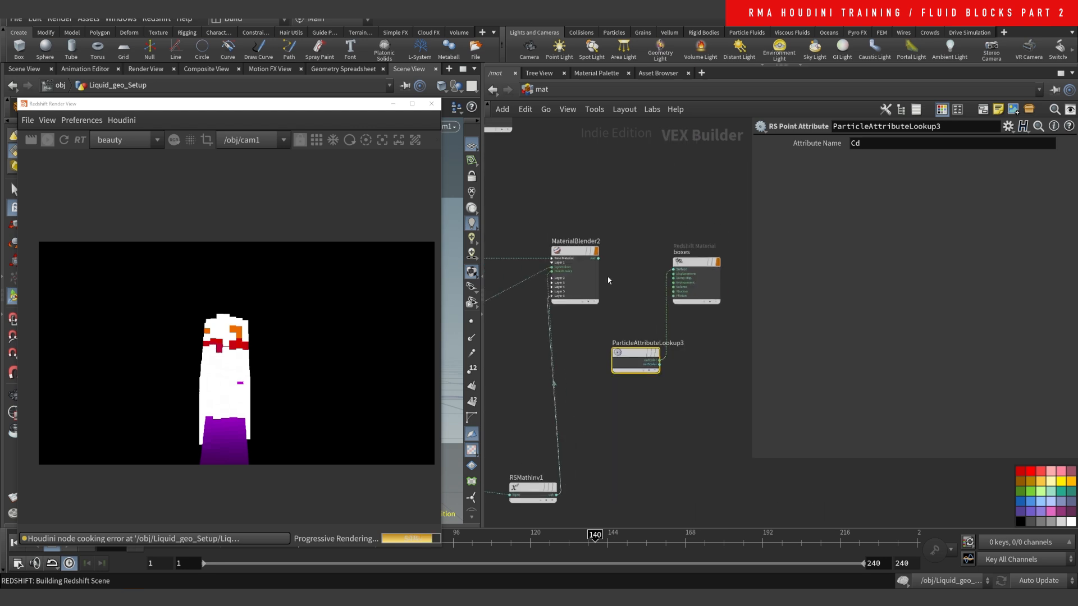
{"action": "left_click", "coordinate": [674, 271]}
Step: Move the ParticleAttributeLookup3 node well below boxes, out of the way
{"action": "scroll", "coordinate": [660, 401], "scroll_direction": "down", "scroll_amount": 3}
{"action": "middle_click_drag", "start_coordinate": [645, 316], "coordinate": [659, 282]}
{"action": "left_click_drag", "start_coordinate": [658, 337], "coordinate": [684, 440]}
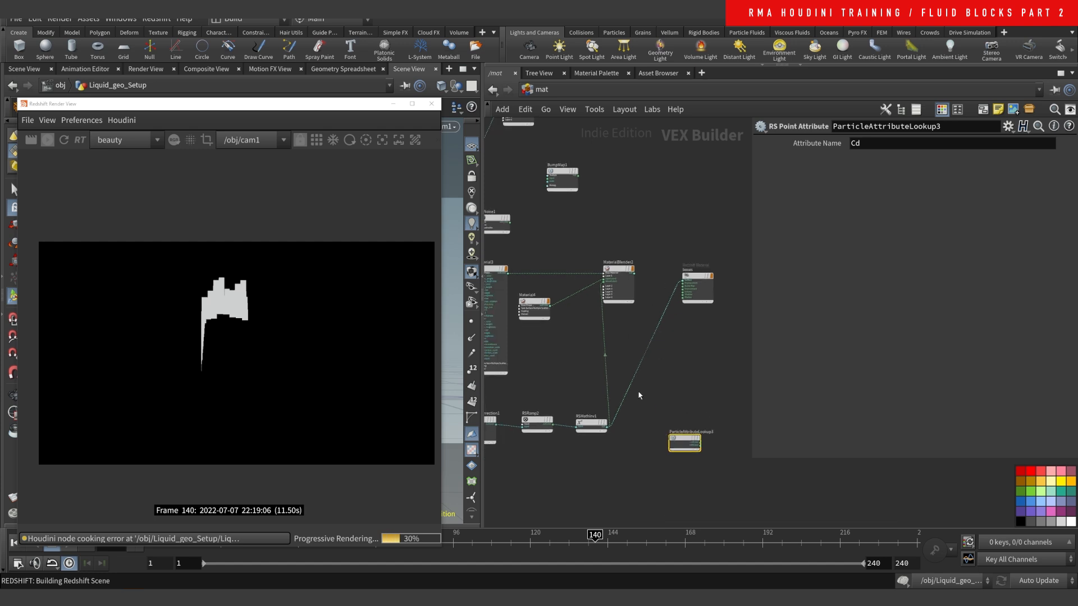
Step: Connect Material3's output to the Surface input of boxes and move boxes above MaterialBlender2
{"action": "middle_click_drag", "start_coordinate": [559, 359], "coordinate": [590, 327]}
{"action": "scroll", "coordinate": [565, 354], "scroll_direction": "down", "scroll_amount": 2}
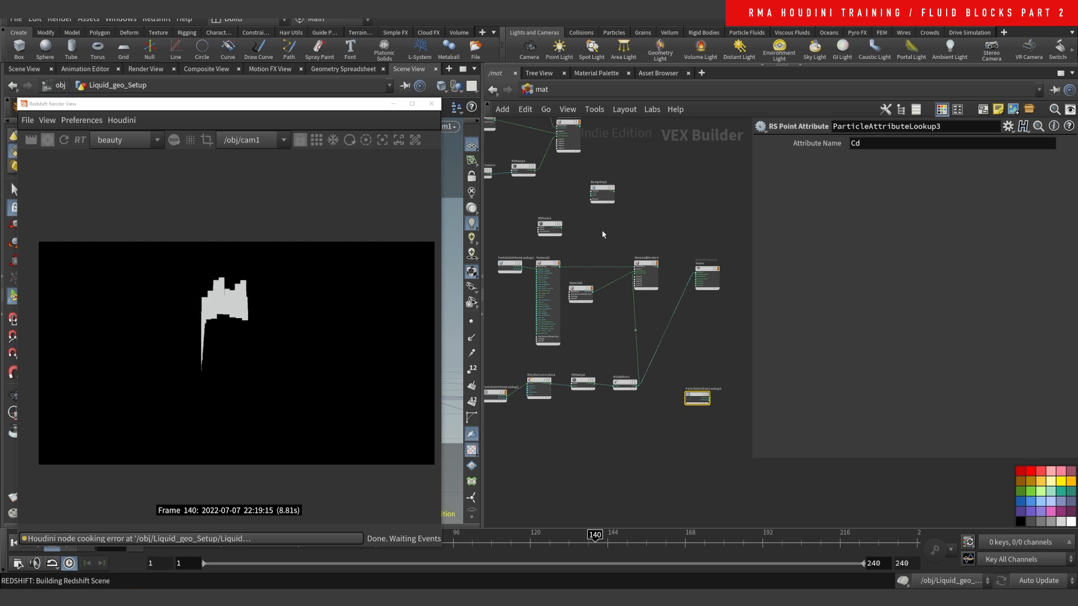
{"action": "scroll", "coordinate": [602, 236], "scroll_direction": "up", "scroll_amount": 2}
{"action": "left_click", "coordinate": [540, 285]}
{"action": "left_click", "coordinate": [740, 290]}
{"action": "left_click_drag", "start_coordinate": [746, 286], "coordinate": [665, 219]}
Step: Show the settings of Material3 and the attribute used by ParticleAttributeLookup1, which feeds its diffuse color
{"action": "middle_click_drag", "start_coordinate": [590, 237], "coordinate": [684, 245]}
{"action": "scroll", "coordinate": [620, 262], "scroll_direction": "up", "scroll_amount": 2}
{"action": "left_click", "coordinate": [616, 296]}
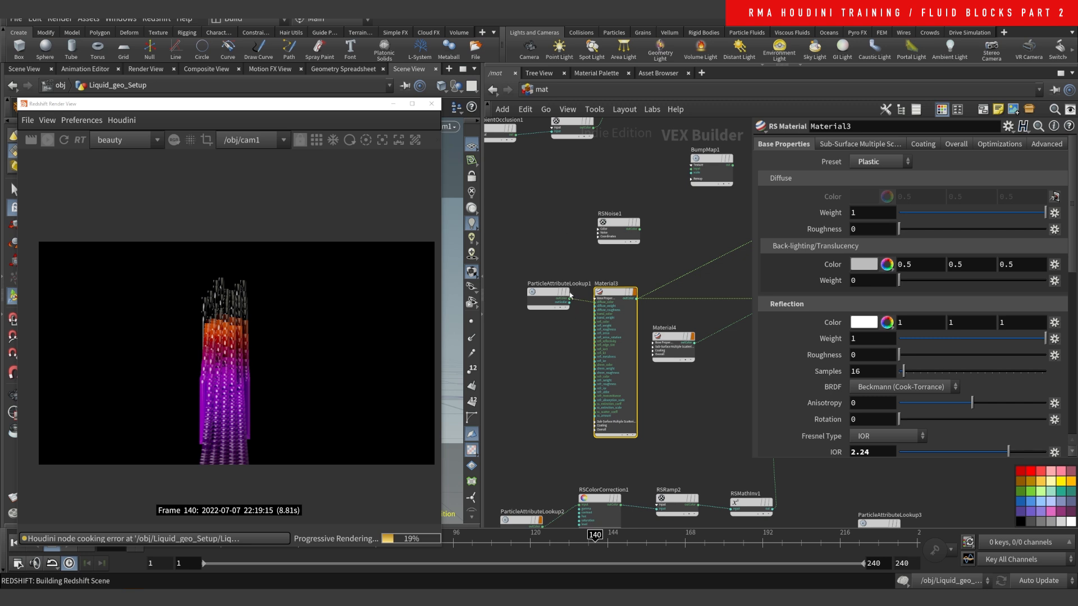
{"action": "left_click_drag", "start_coordinate": [551, 295], "coordinate": [536, 300]}
{"action": "middle_click_drag", "start_coordinate": [566, 235], "coordinate": [526, 257]}
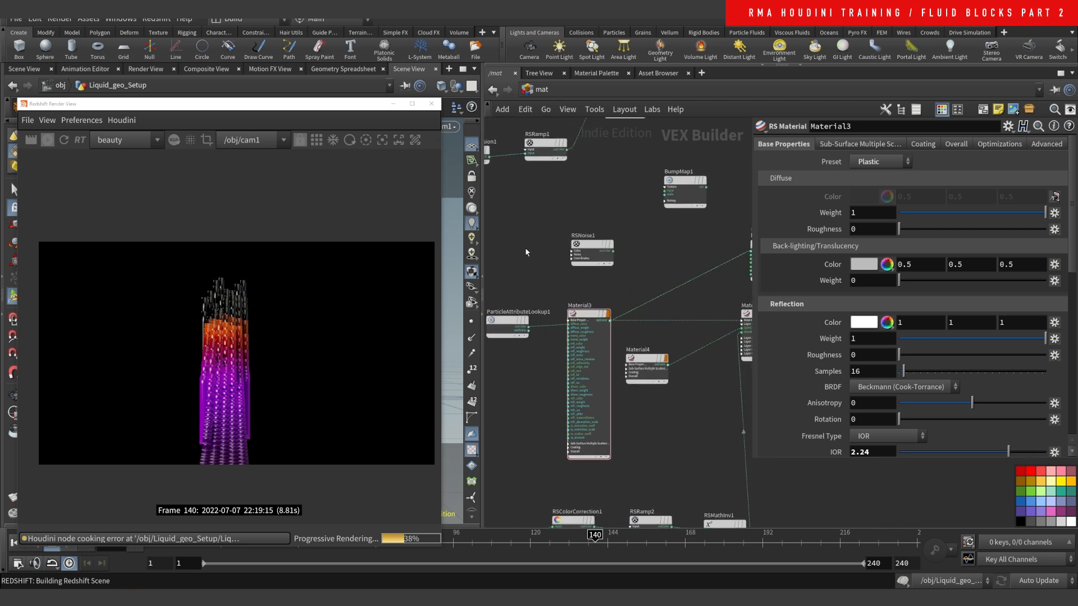
{"action": "scroll", "coordinate": [539, 269], "scroll_direction": "up", "scroll_amount": 3}
{"action": "left_click", "coordinate": [508, 324]}
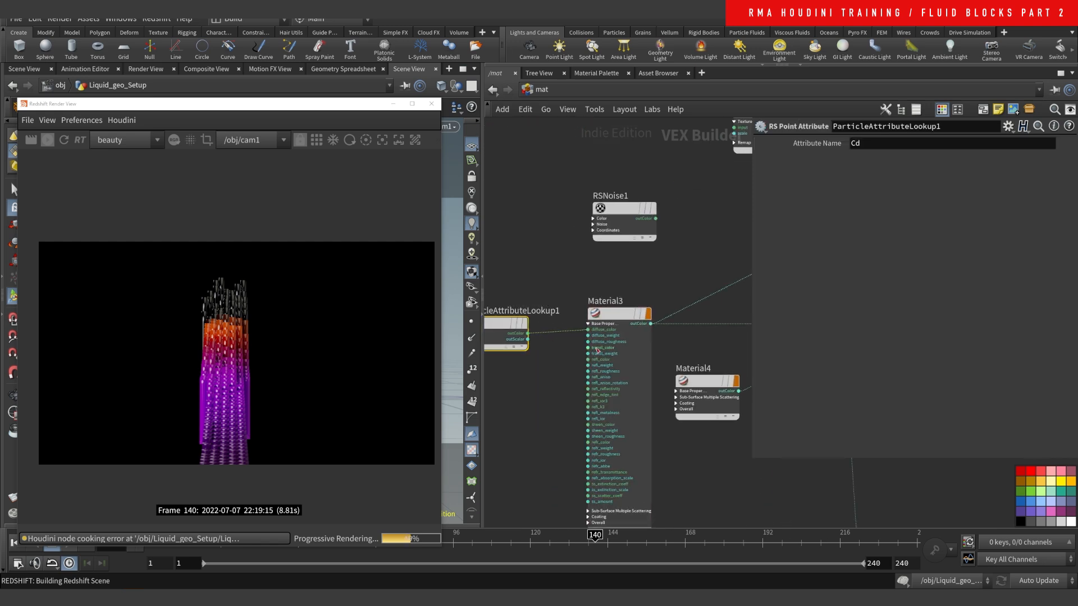
Step: Move Material3 slightly up and delete the unused RSNoise1 node above it
{"action": "left_click_drag", "start_coordinate": [618, 310], "coordinate": [619, 292]}
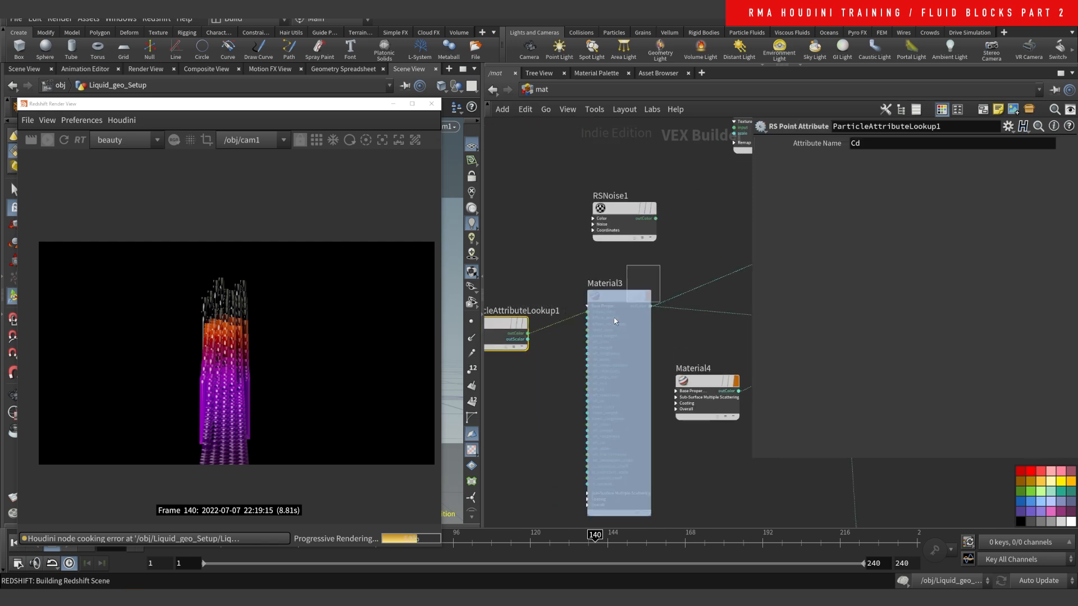
{"action": "left_click", "coordinate": [877, 162]}
{"action": "left_click", "coordinate": [875, 227]}
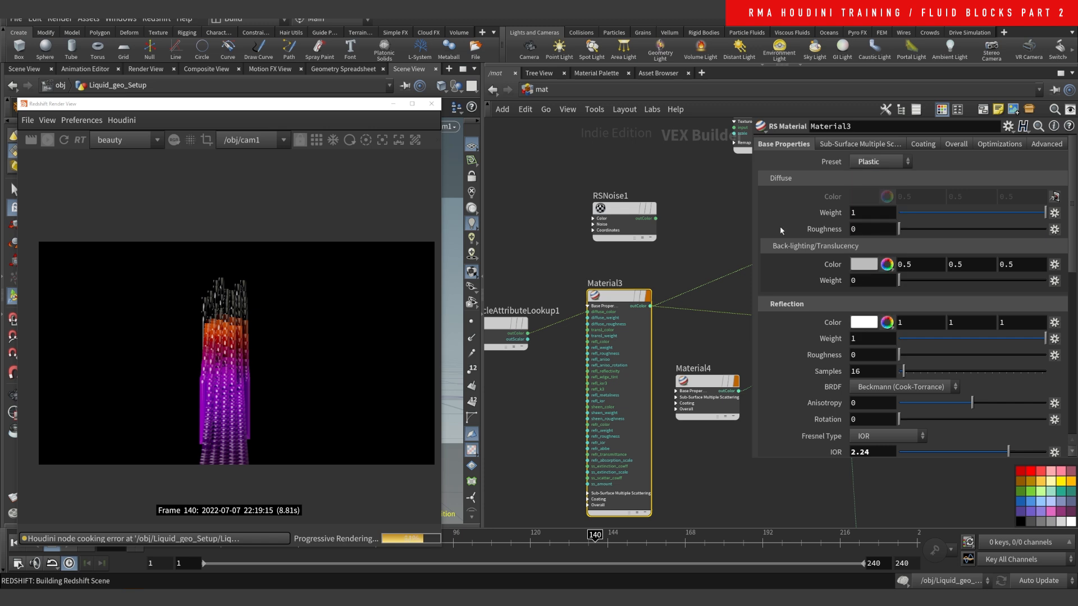
{"action": "left_click", "coordinate": [608, 197]}
{"action": "key", "text": "Delete"}
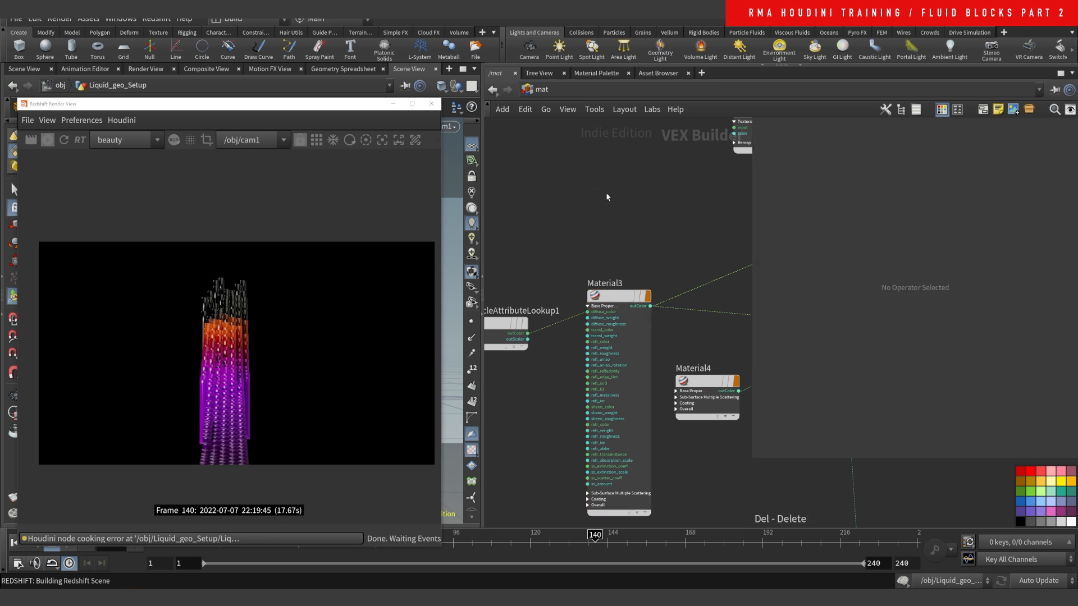
Step: Move ParticleAttributeLookup1 closer to Material3 and connect its color output to the Surface input of boxes
{"action": "left_click_drag", "start_coordinate": [506, 324], "coordinate": [535, 292]}
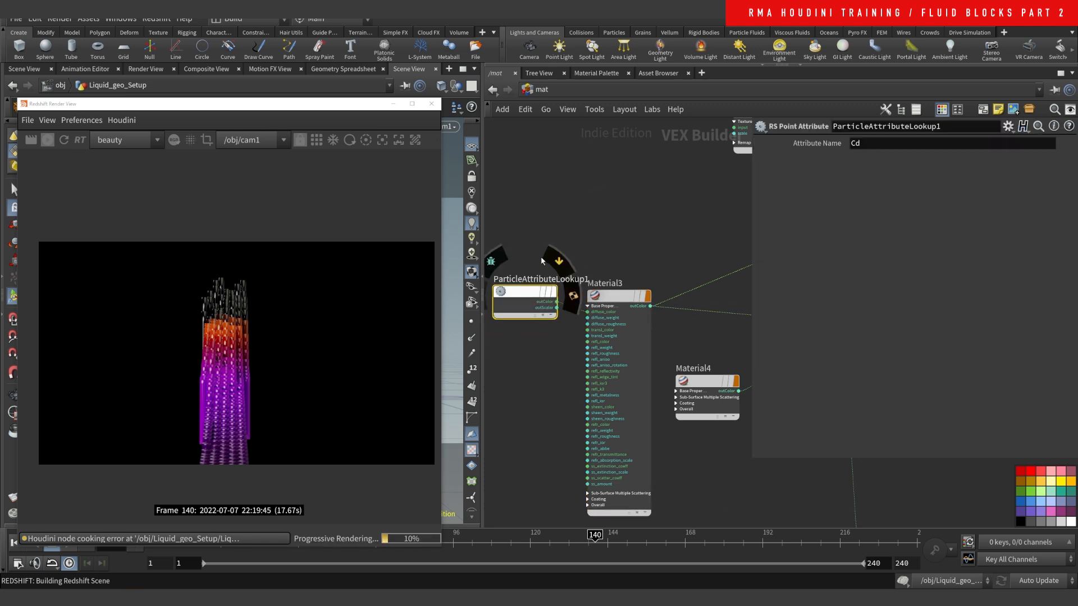
{"action": "scroll", "coordinate": [566, 243], "scroll_direction": "down", "scroll_amount": 2}
{"action": "left_click", "coordinate": [574, 319]}
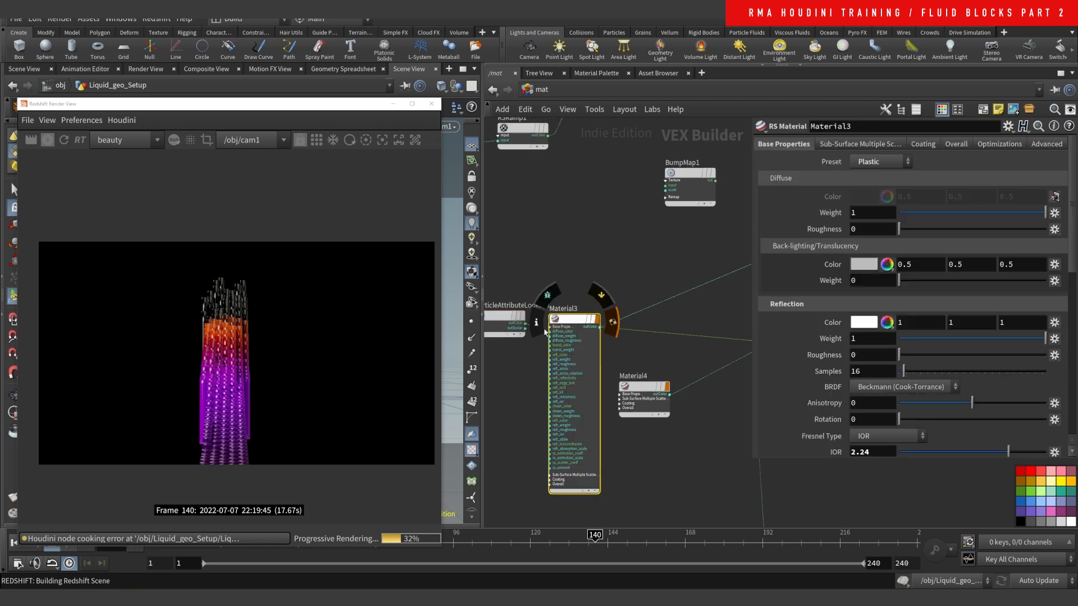
{"action": "left_click", "coordinate": [543, 325]}
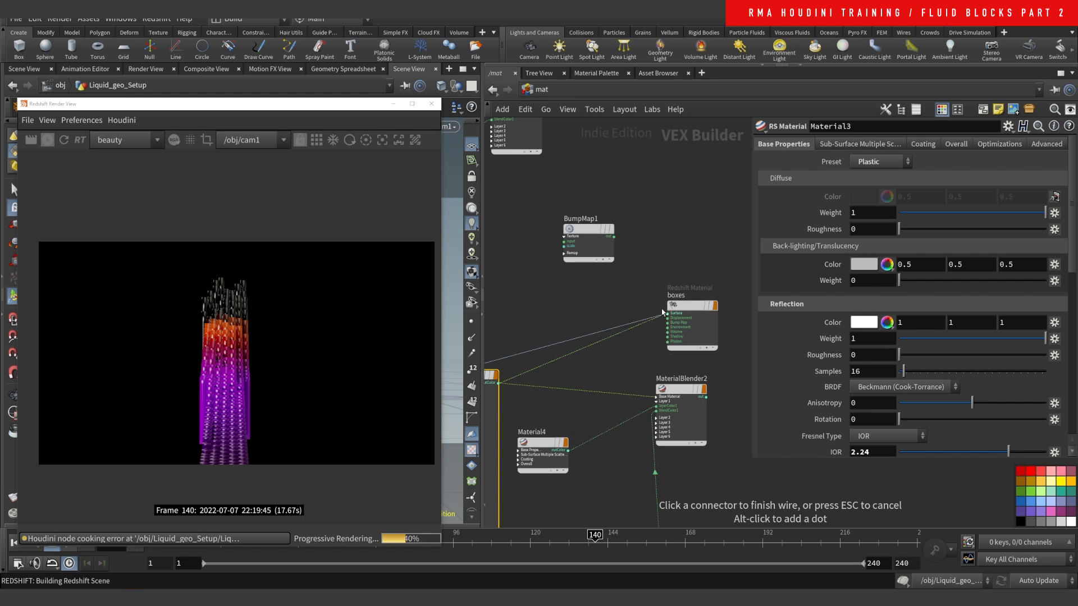
{"action": "left_click", "coordinate": [666, 312]}
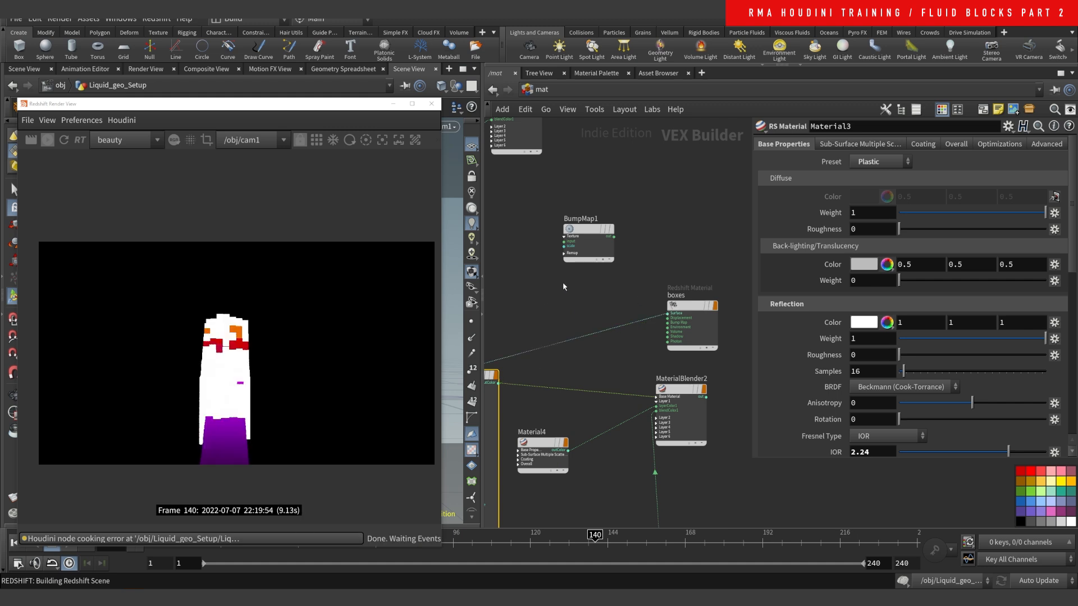
Step: Move boxes closer to Material3 and connect Material3's output to its Surface input
{"action": "middle_click_drag", "start_coordinate": [568, 302], "coordinate": [618, 265]}
{"action": "scroll", "coordinate": [637, 284], "scroll_direction": "down", "scroll_amount": 2}
{"action": "left_click_drag", "start_coordinate": [708, 273], "coordinate": [641, 278]}
{"action": "scroll", "coordinate": [554, 243], "scroll_direction": "up", "scroll_amount": 2}
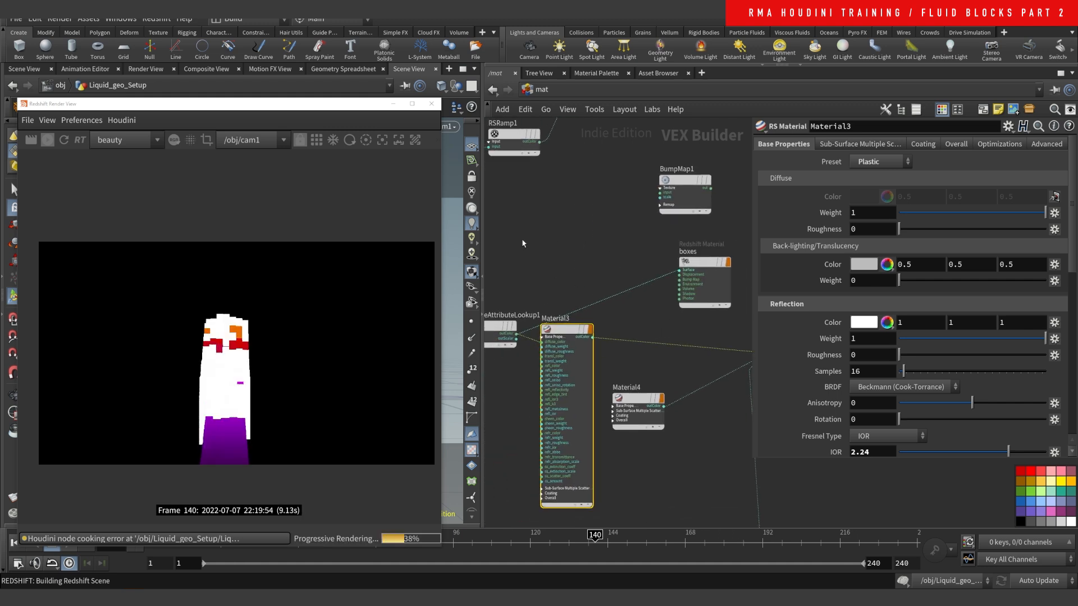
{"action": "left_click", "coordinate": [593, 337]}
{"action": "left_click", "coordinate": [680, 271]}
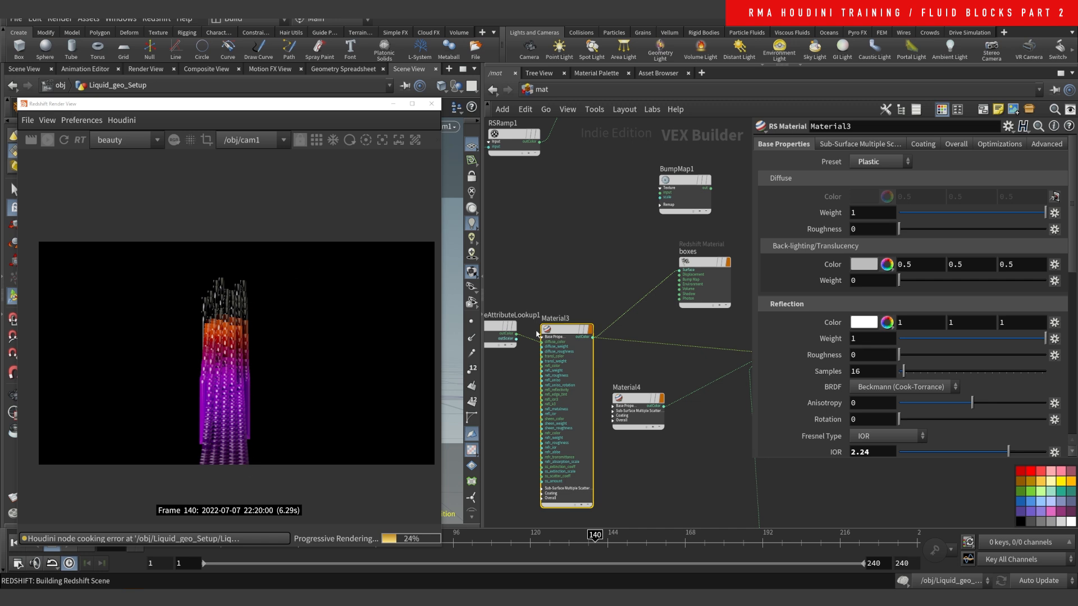
Step: Connect Material4's output to the Surface input of boxes and show Material4's available presets
{"action": "scroll", "coordinate": [579, 249], "scroll_direction": "down", "scroll_amount": 4}
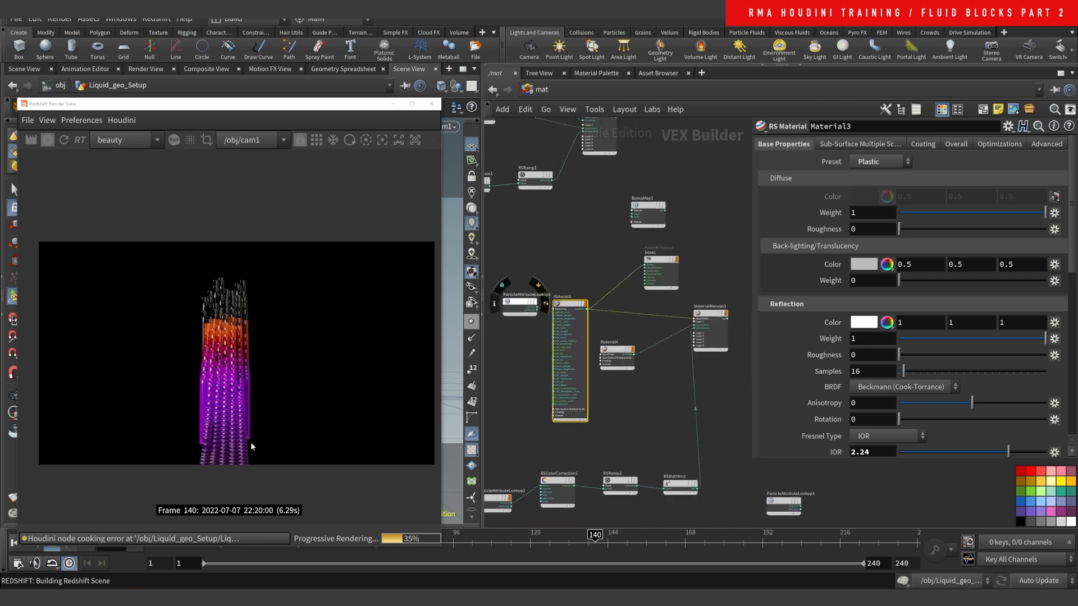
{"action": "scroll", "coordinate": [541, 278], "scroll_direction": "up", "scroll_amount": 5}
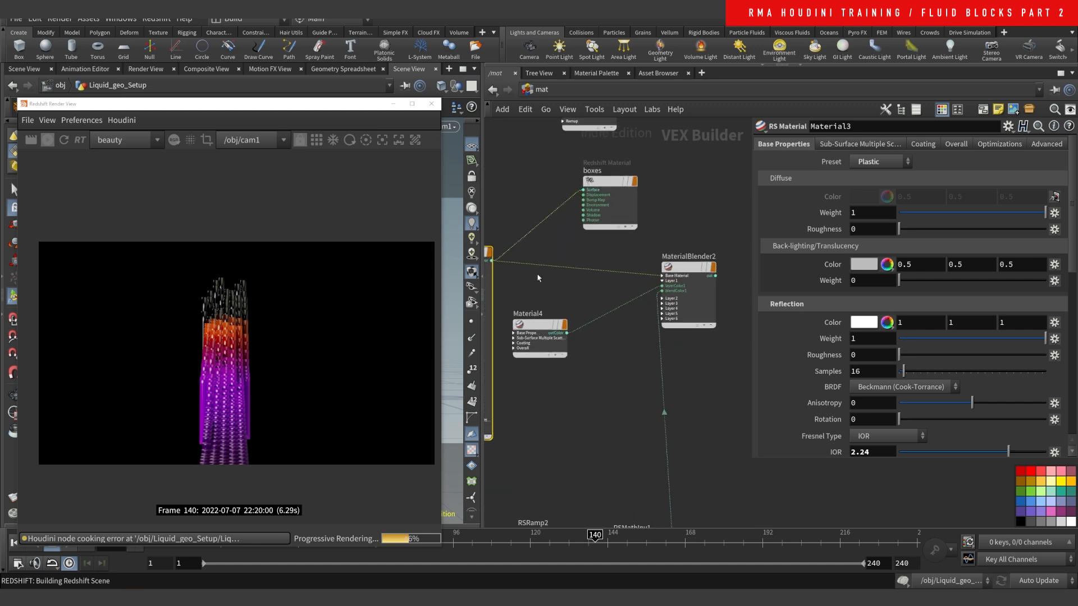
{"action": "left_click", "coordinate": [588, 170]}
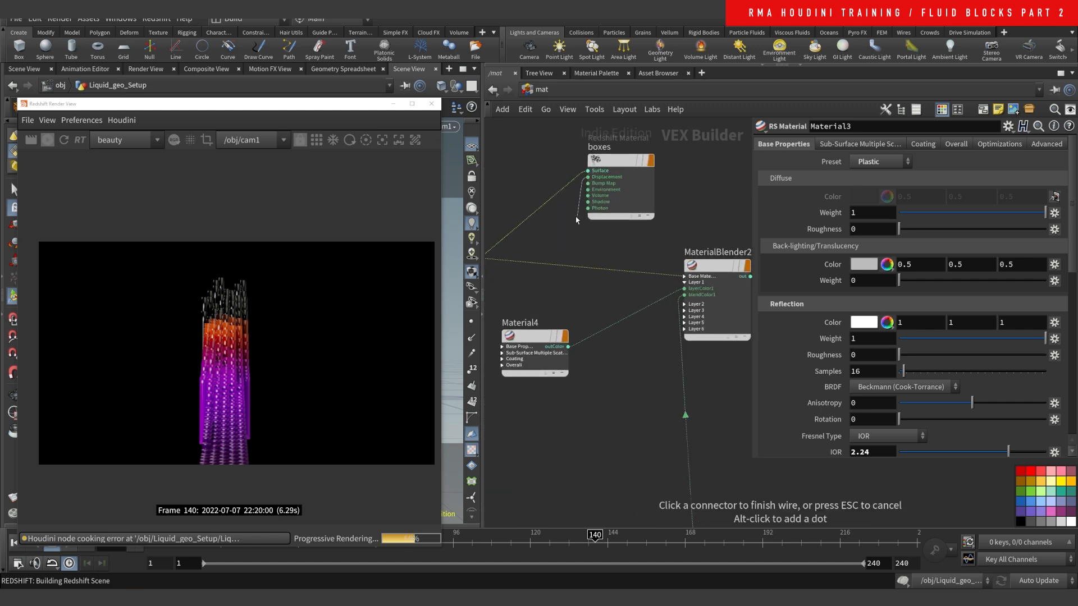
{"action": "left_click", "coordinate": [543, 365]}
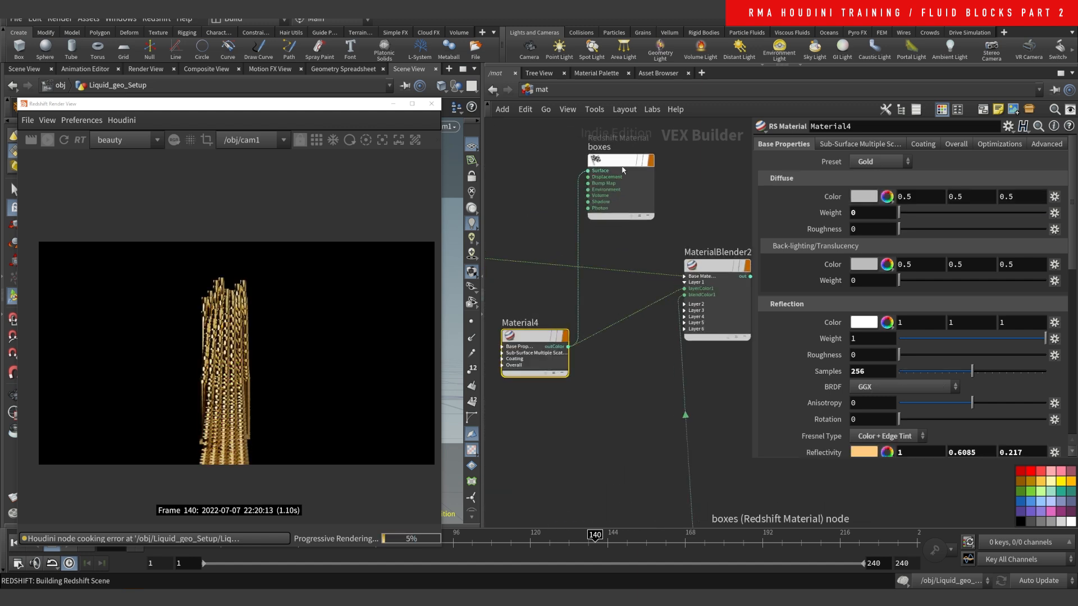
{"action": "left_click", "coordinate": [879, 162]}
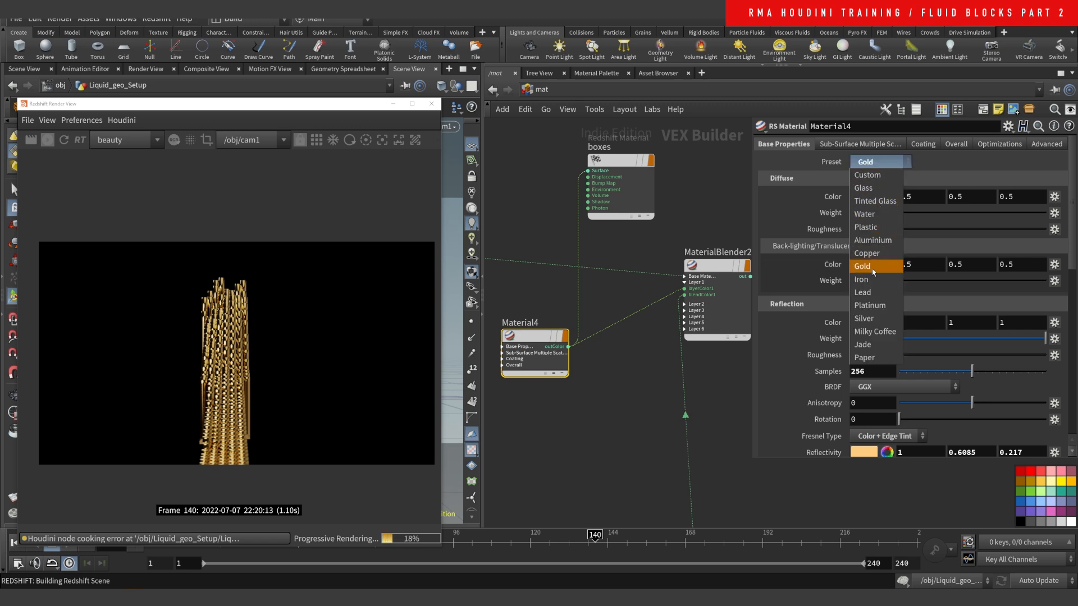
{"action": "left_click", "coordinate": [637, 404]}
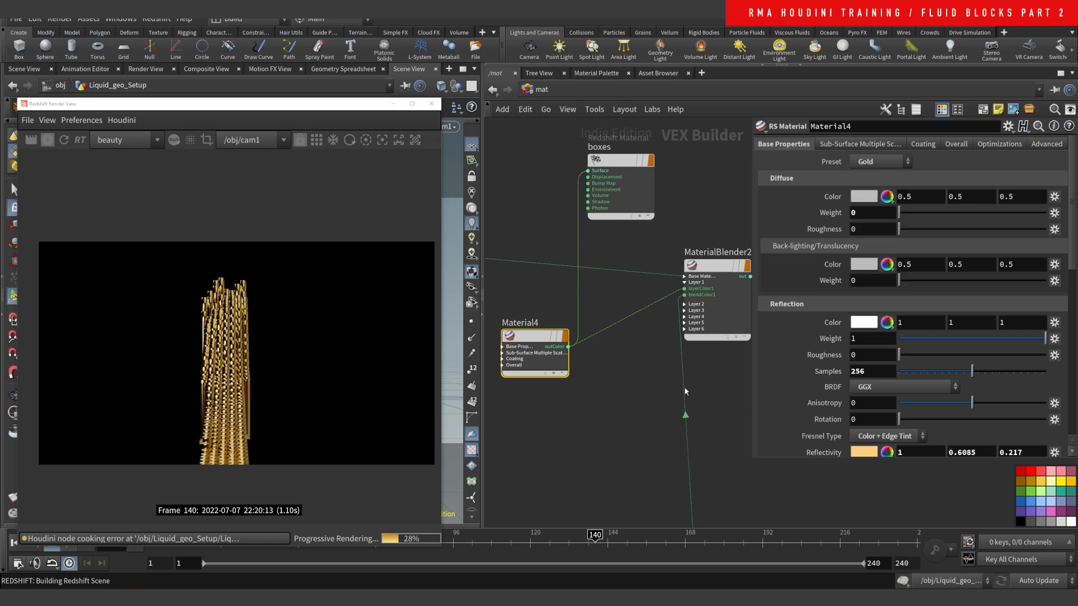
Step: Move boxes below RSRamp2 and connect ParticleAttributeLookup2's output to its Surface input
{"action": "scroll", "coordinate": [613, 349], "scroll_direction": "down", "scroll_amount": 5}
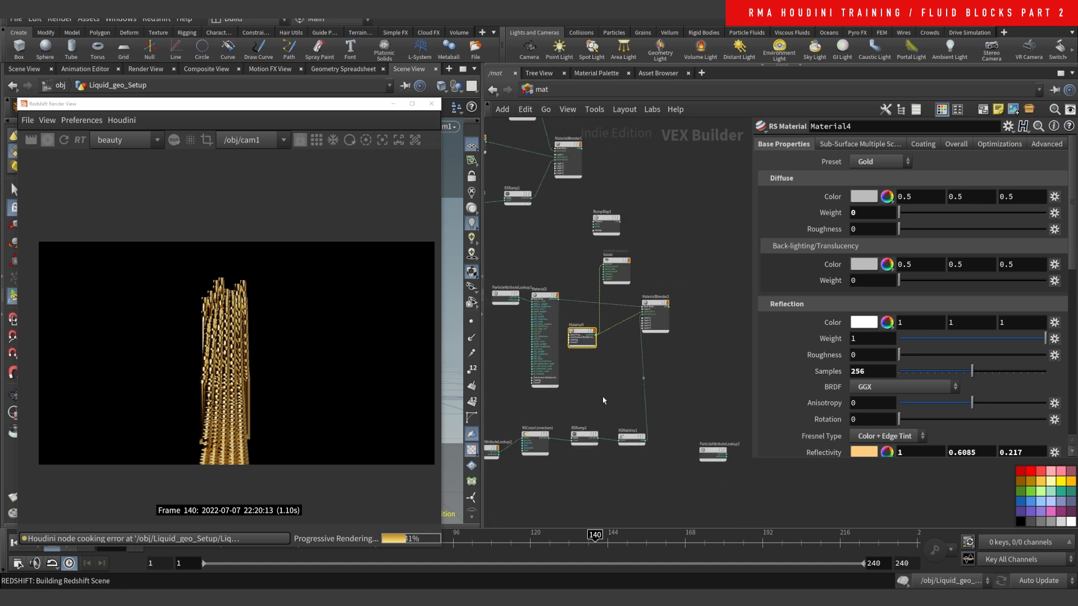
{"action": "middle_click_drag", "start_coordinate": [604, 395], "coordinate": [616, 354]}
{"action": "left_click_drag", "start_coordinate": [630, 223], "coordinate": [683, 459]}
{"action": "middle_click_drag", "start_coordinate": [684, 460], "coordinate": [732, 431]}
{"action": "scroll", "coordinate": [618, 381], "scroll_direction": "up", "scroll_amount": 3}
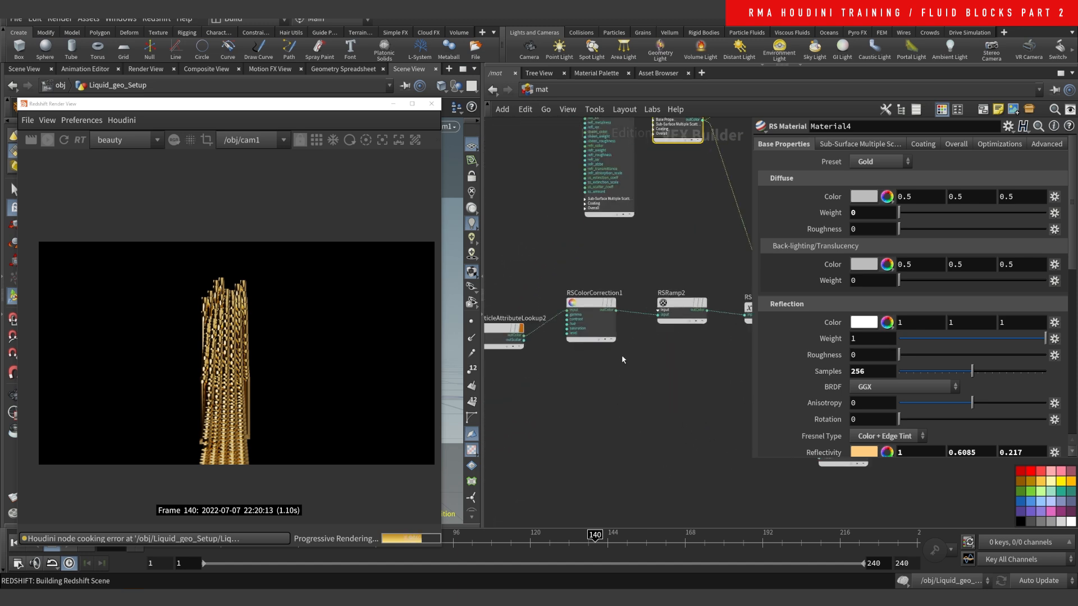
{"action": "middle_click_drag", "start_coordinate": [588, 358], "coordinate": [561, 358]}
{"action": "scroll", "coordinate": [535, 356], "scroll_direction": "down", "scroll_amount": 2}
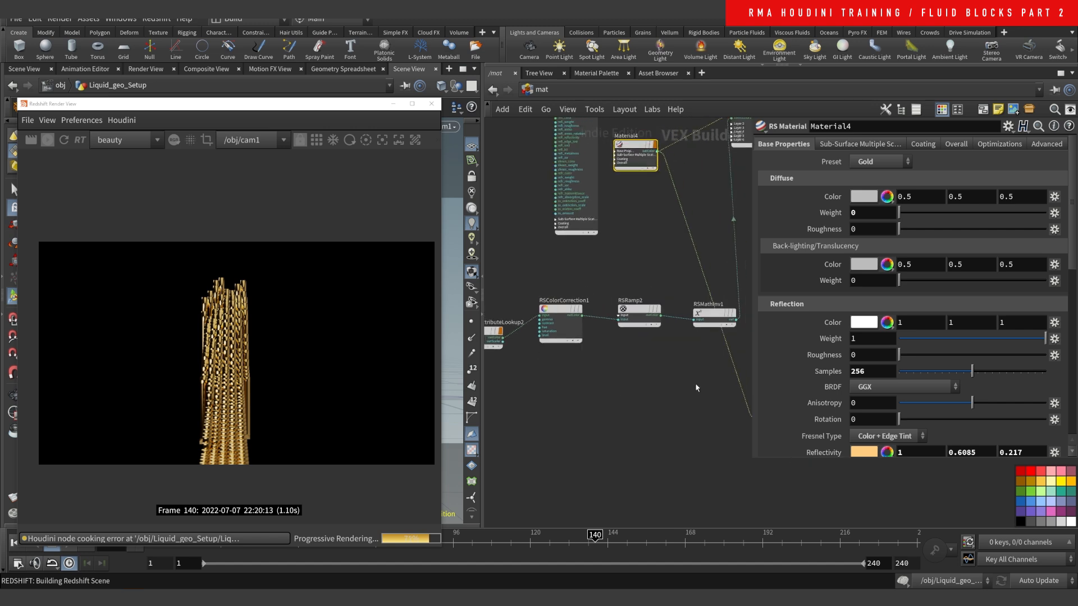
{"action": "middle_click_drag", "start_coordinate": [633, 406], "coordinate": [586, 410]}
{"action": "left_click_drag", "start_coordinate": [723, 412], "coordinate": [585, 401]}
{"action": "middle_click_drag", "start_coordinate": [588, 357], "coordinate": [644, 347]}
{"action": "left_click", "coordinate": [512, 335]}
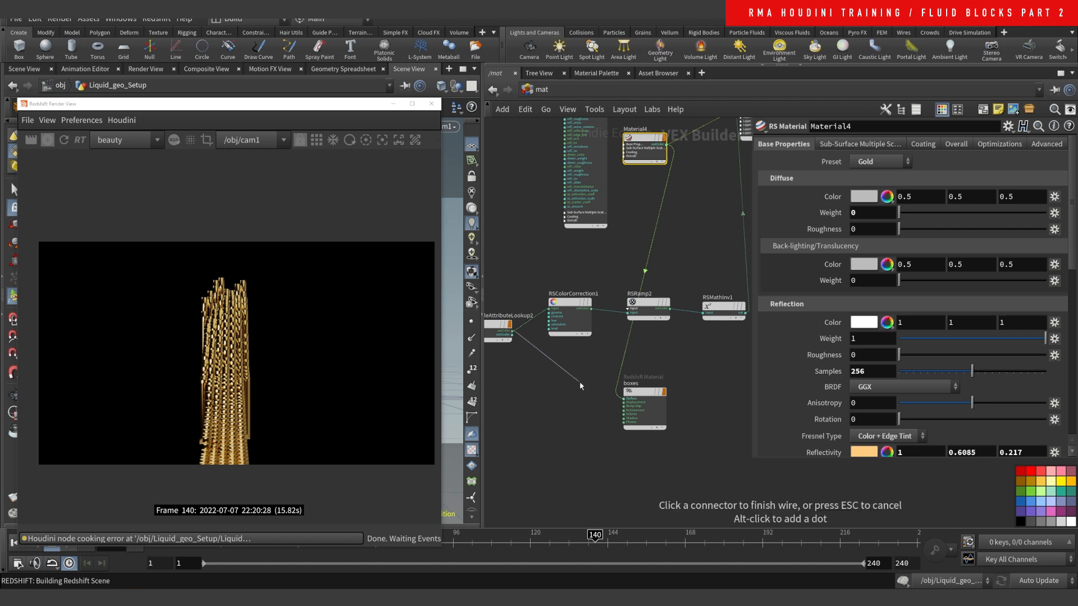
{"action": "left_click", "coordinate": [623, 398]}
{"action": "scroll", "coordinate": [612, 342], "scroll_direction": "up", "scroll_amount": 2}
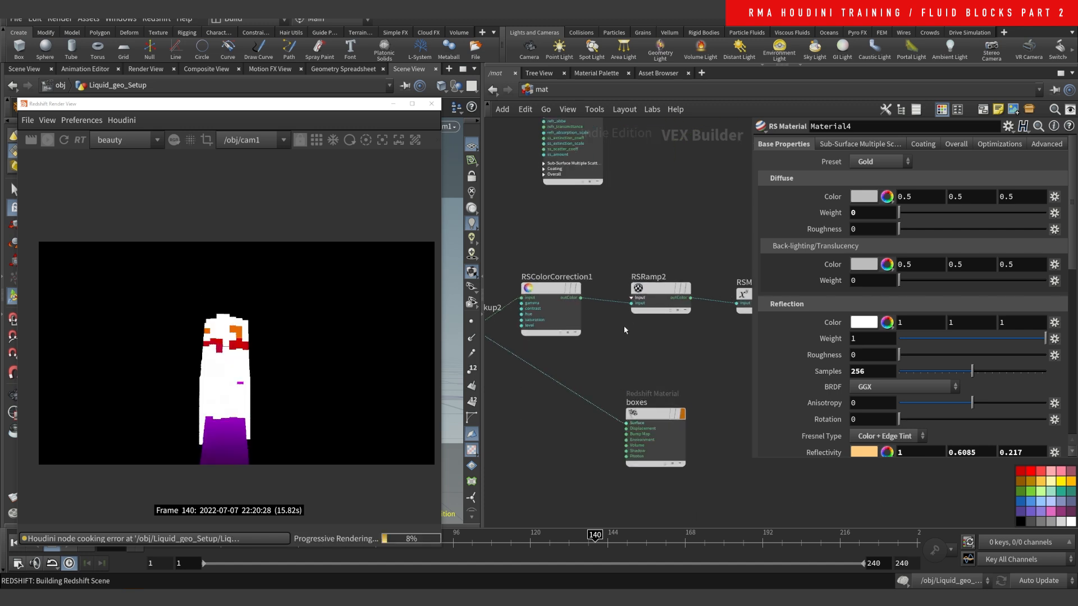
Step: Connect RSColorCorrection1's output to the Surface input of boxes and show the color correction settings
{"action": "left_click", "coordinate": [581, 298]}
{"action": "left_click", "coordinate": [654, 444]}
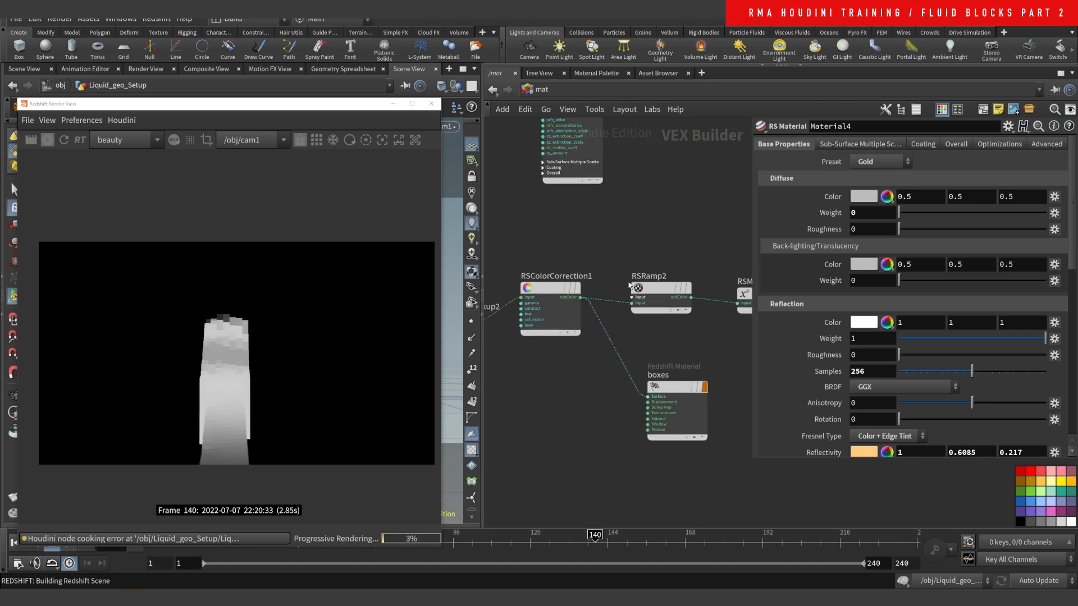
{"action": "middle_click_drag", "start_coordinate": [674, 339], "coordinate": [601, 358]}
{"action": "left_click", "coordinate": [497, 314]}
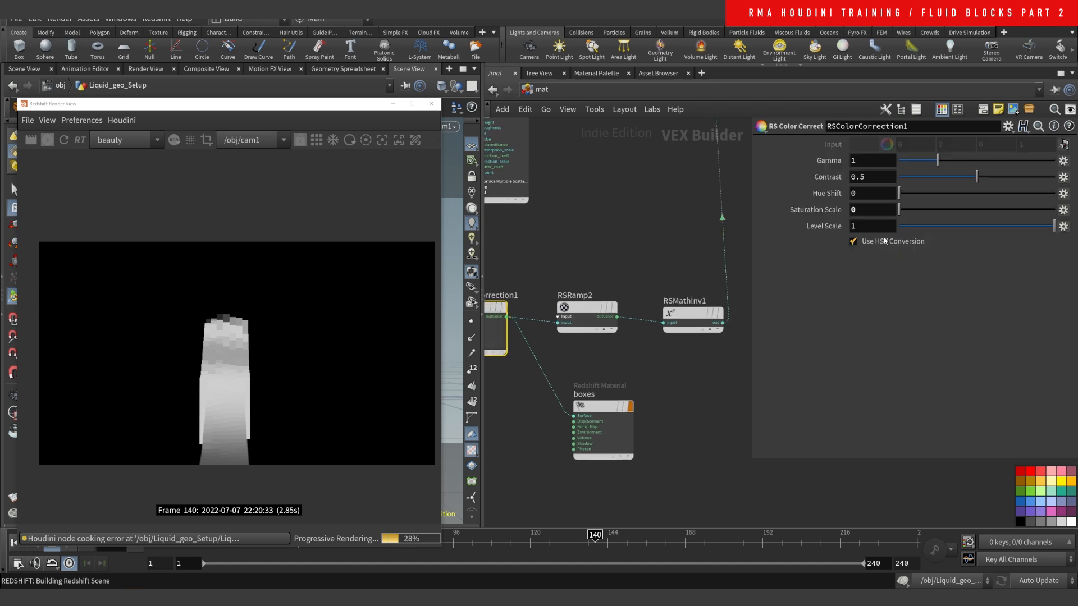
Step: Connect RSRamp2's output to the Surface input of boxes and move the ramp's white point to position 0.089172
{"action": "left_click", "coordinate": [618, 317]}
{"action": "left_click", "coordinate": [573, 416]}
{"action": "left_click", "coordinate": [587, 307]}
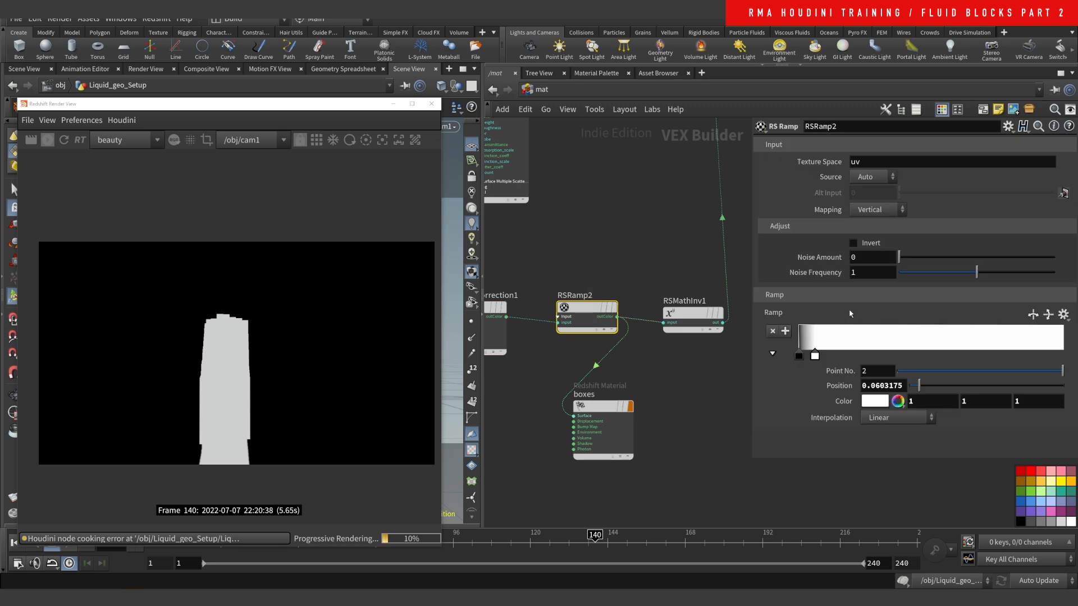
{"action": "mouse_move", "coordinate": [808, 355]}
{"action": "left_mouse_down"}
{"action": "mouse_move", "coordinate": [892, 354]}
{"action": "mouse_move", "coordinate": [822, 355]}
{"action": "left_mouse_up"}
Step: Move boxes back beside MaterialBlender2 and connect MaterialBlender2's output to its Surface input
{"action": "scroll", "coordinate": [590, 337], "scroll_direction": "down", "scroll_amount": 3}
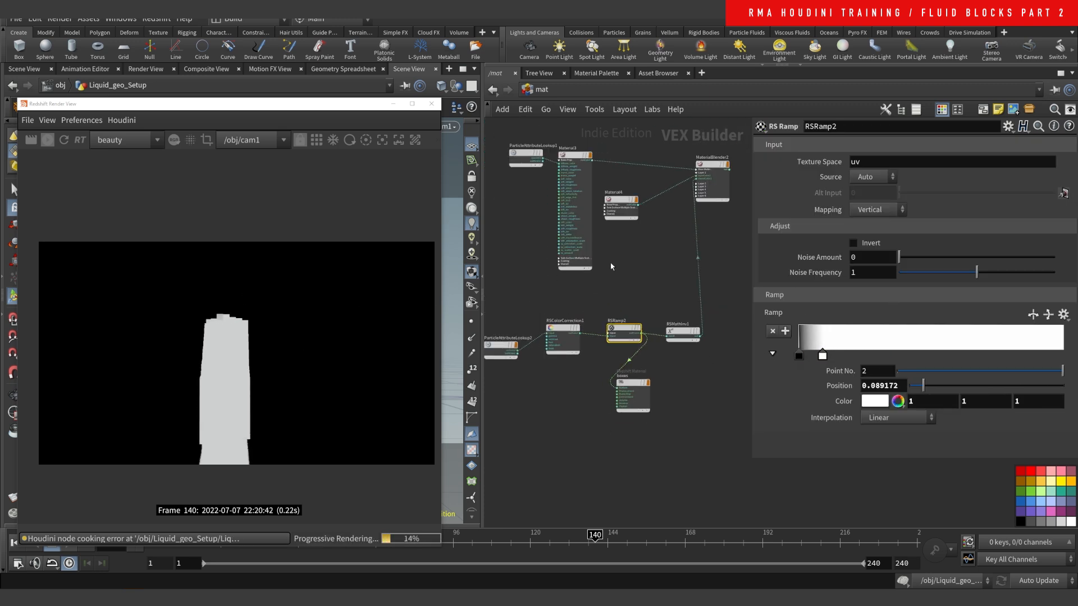
{"action": "left_click_drag", "start_coordinate": [588, 401], "coordinate": [737, 241]}
{"action": "scroll", "coordinate": [696, 324], "scroll_direction": "up", "scroll_amount": 3}
{"action": "middle_click_drag", "start_coordinate": [685, 339], "coordinate": [661, 392]}
{"action": "left_click", "coordinate": [652, 201]}
{"action": "left_click", "coordinate": [701, 274]}
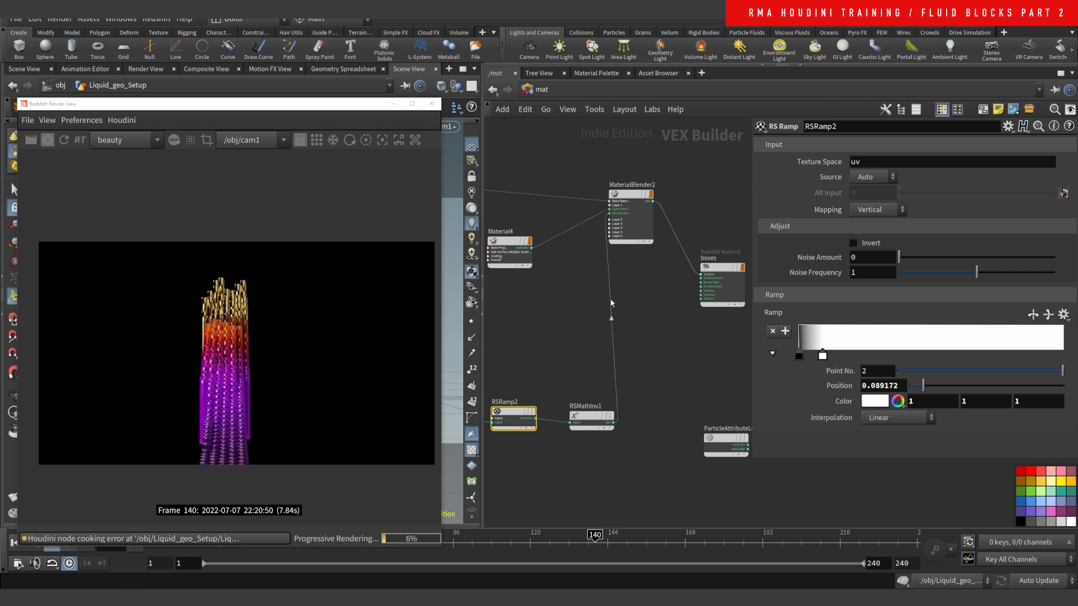
Step: Delete the unused ParticleAttributeLookup3 node and the separate group of unused nodes above, including BumpMap1
{"action": "scroll", "coordinate": [618, 320], "scroll_direction": "down", "scroll_amount": 5}
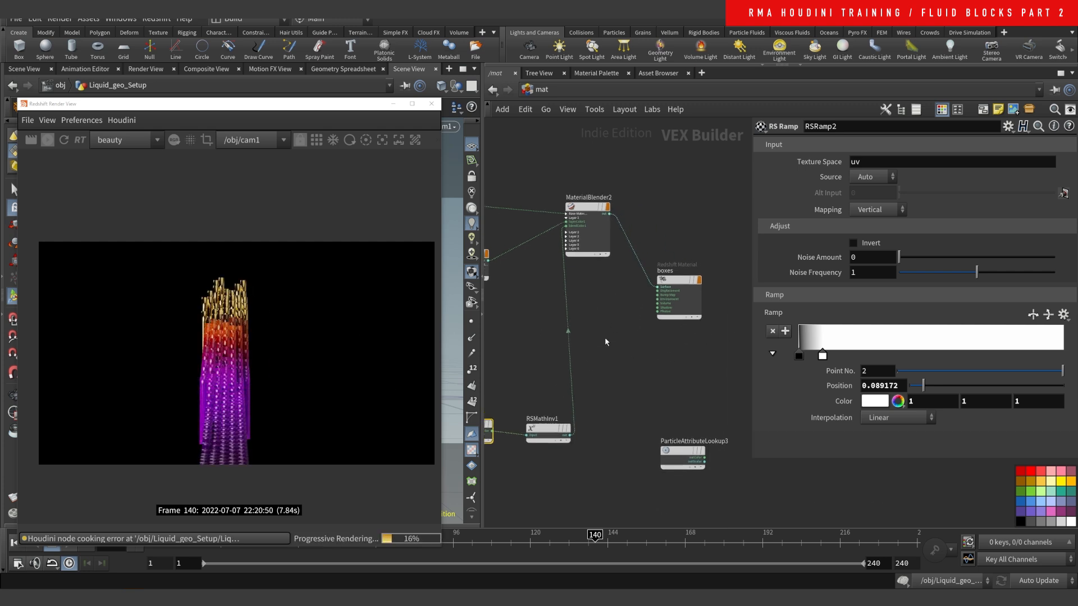
{"action": "left_click", "coordinate": [658, 416]}
{"action": "key", "text": "Delete"}
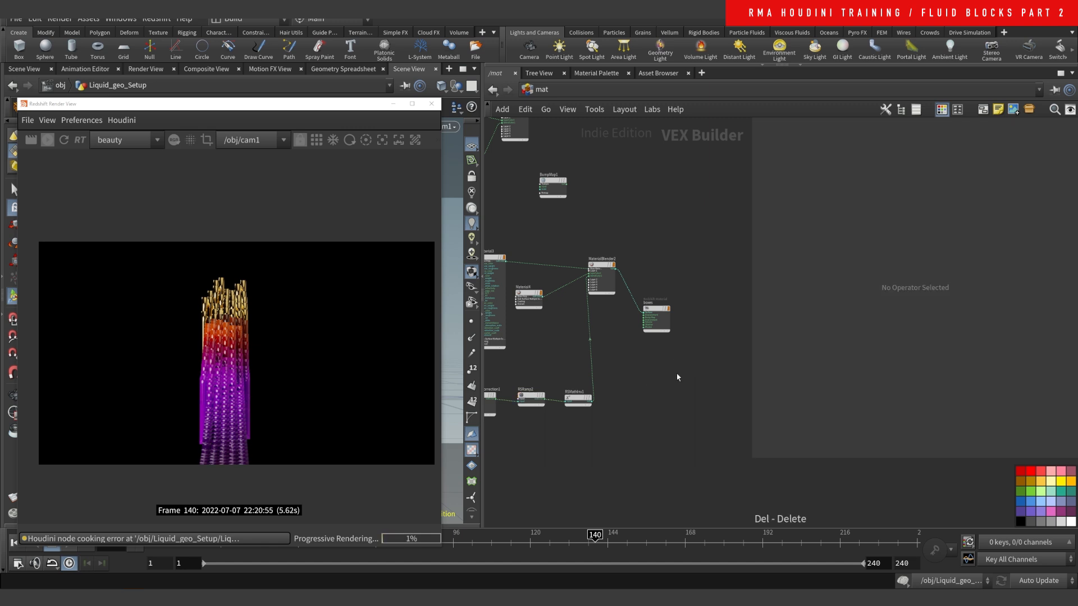
{"action": "scroll", "coordinate": [663, 417], "scroll_direction": "down", "scroll_amount": 4}
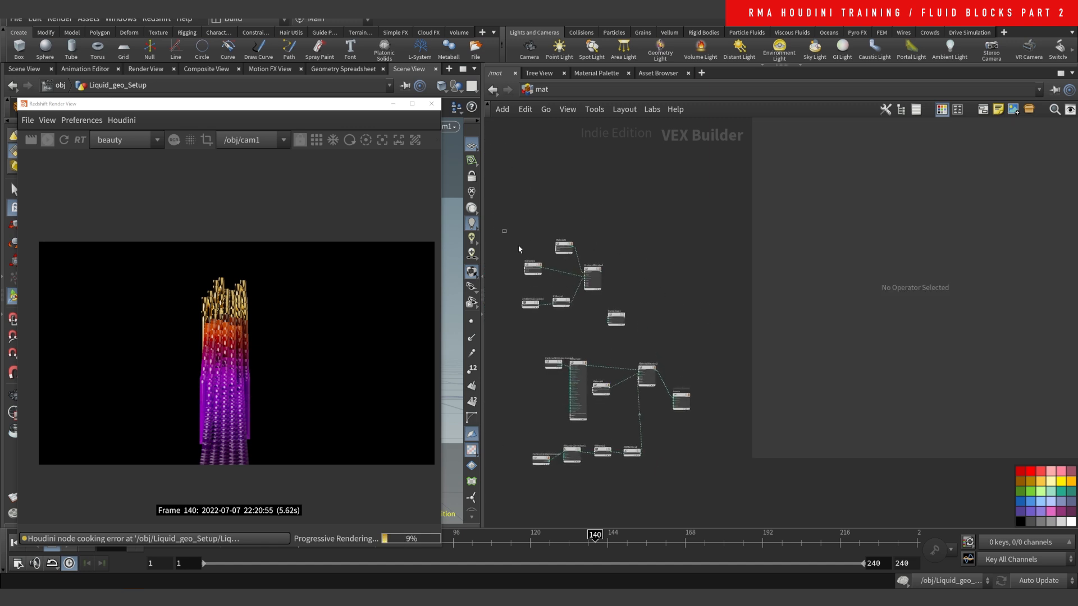
{"action": "left_click_drag", "start_coordinate": [503, 232], "coordinate": [633, 328]}
{"action": "key", "text": "Delete"}
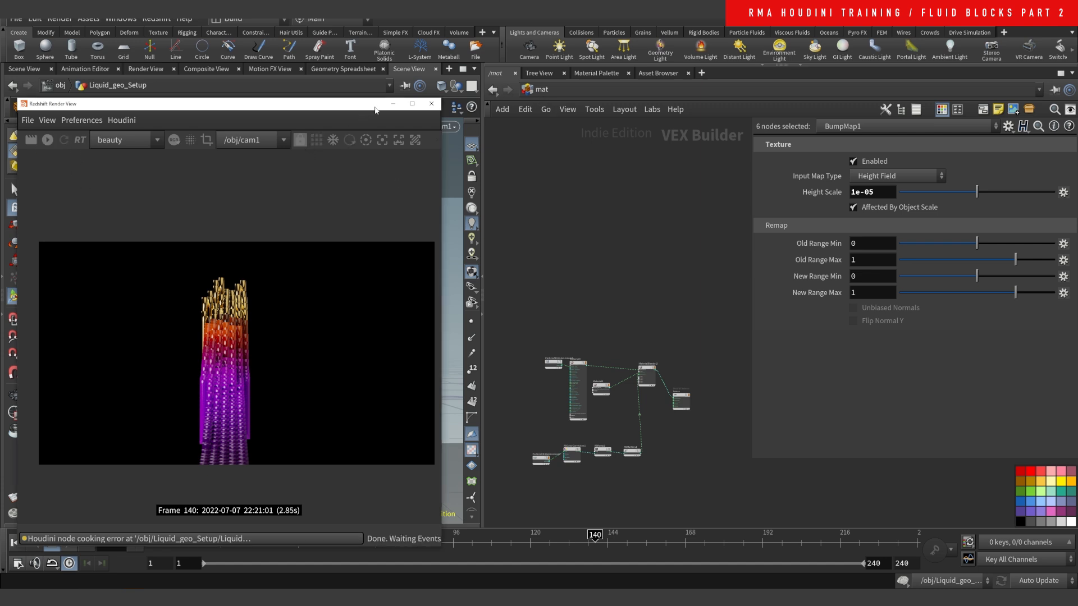
Step: Minimize the render view and delete the blast node below material1 in Liquid_geo_Setup
{"action": "left_click", "coordinate": [394, 104]}
{"action": "left_click", "coordinate": [544, 92]}
{"action": "left_click", "coordinate": [566, 144]}
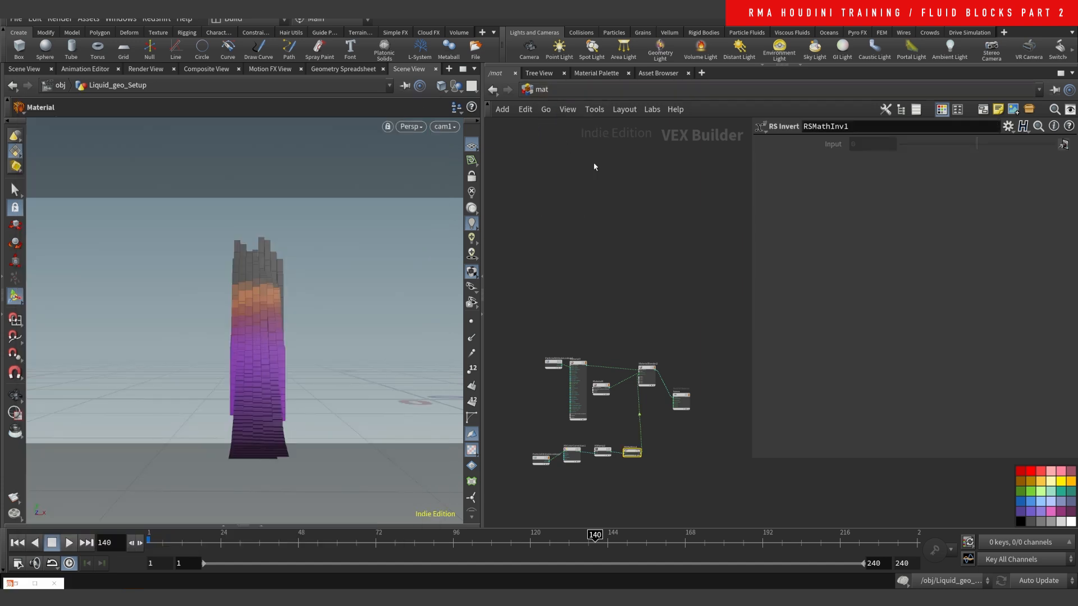
{"action": "left_click", "coordinate": [542, 90]}
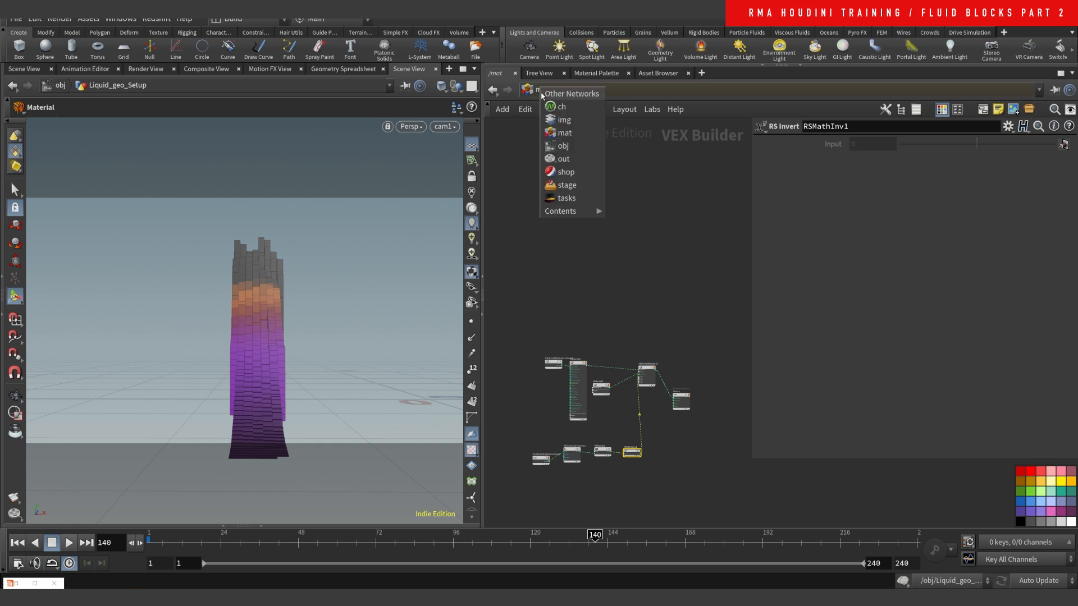
{"action": "left_click", "coordinate": [564, 145]}
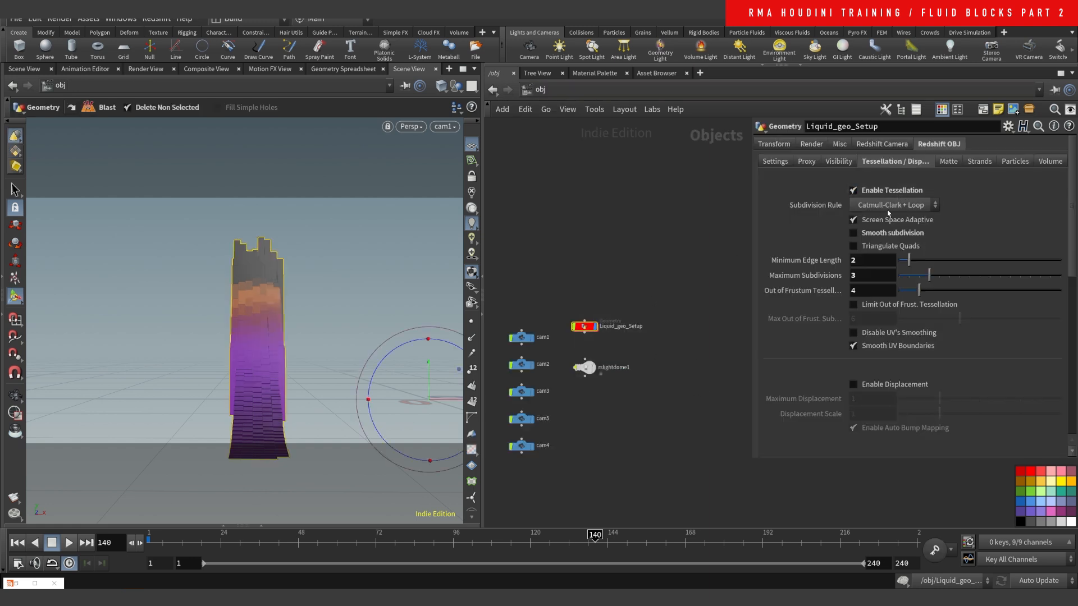
{"action": "double_click", "coordinate": [592, 325]}
{"action": "left_click_drag", "start_coordinate": [525, 357], "coordinate": [589, 403]}
{"action": "key", "text": "Delete"}
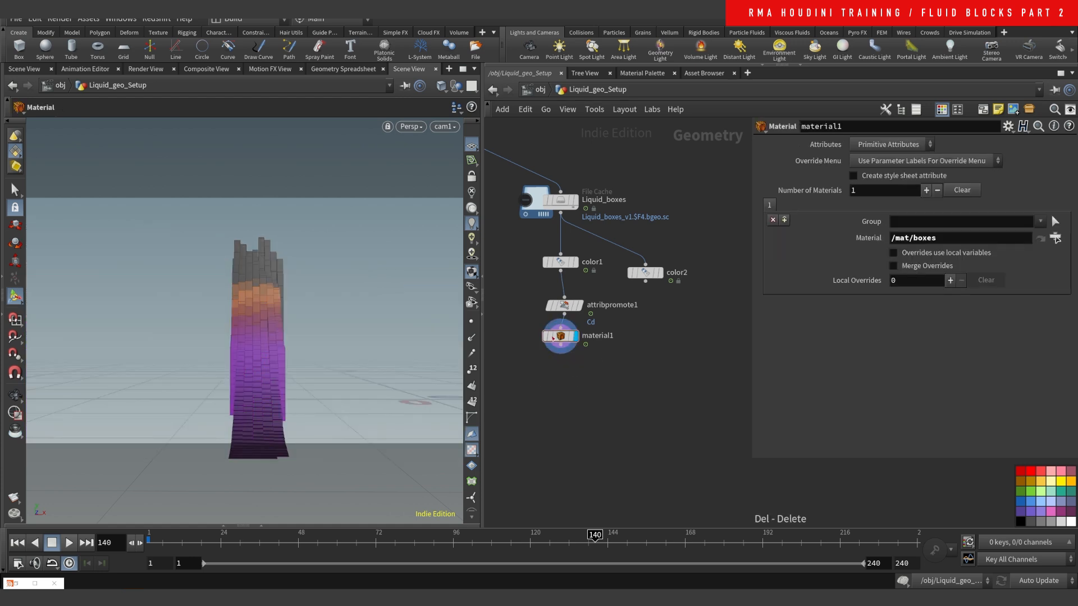
{"action": "scroll", "coordinate": [553, 338], "scroll_direction": "up", "scroll_amount": 4}
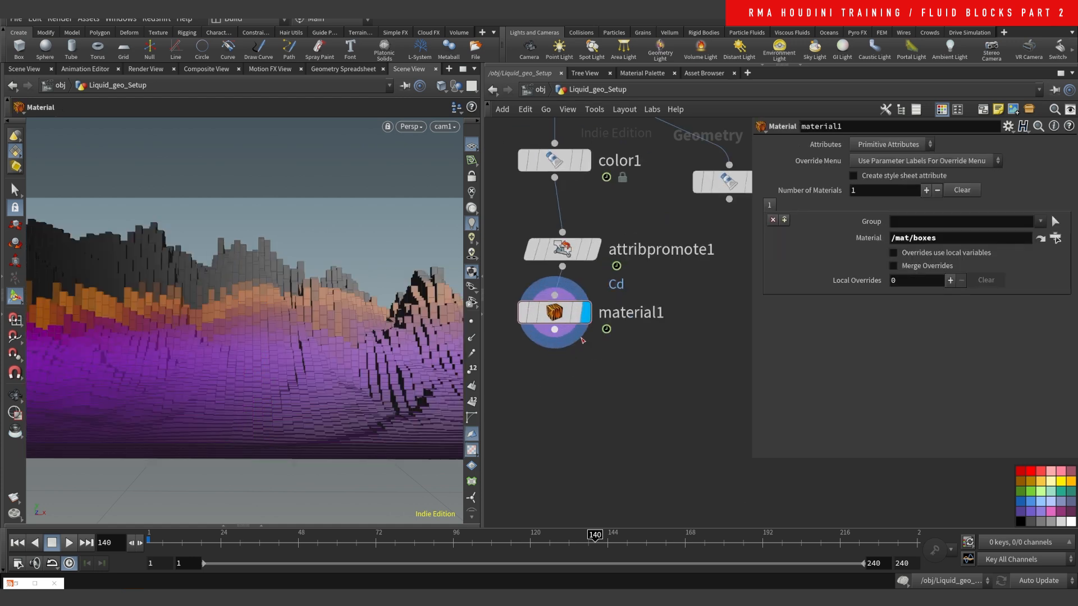
Step: Switch to the out network and delete the Redshift_ROP1 and Redshift_IPR1 nodes
{"action": "left_click", "coordinate": [536, 91]}
{"action": "left_click", "coordinate": [562, 161]}
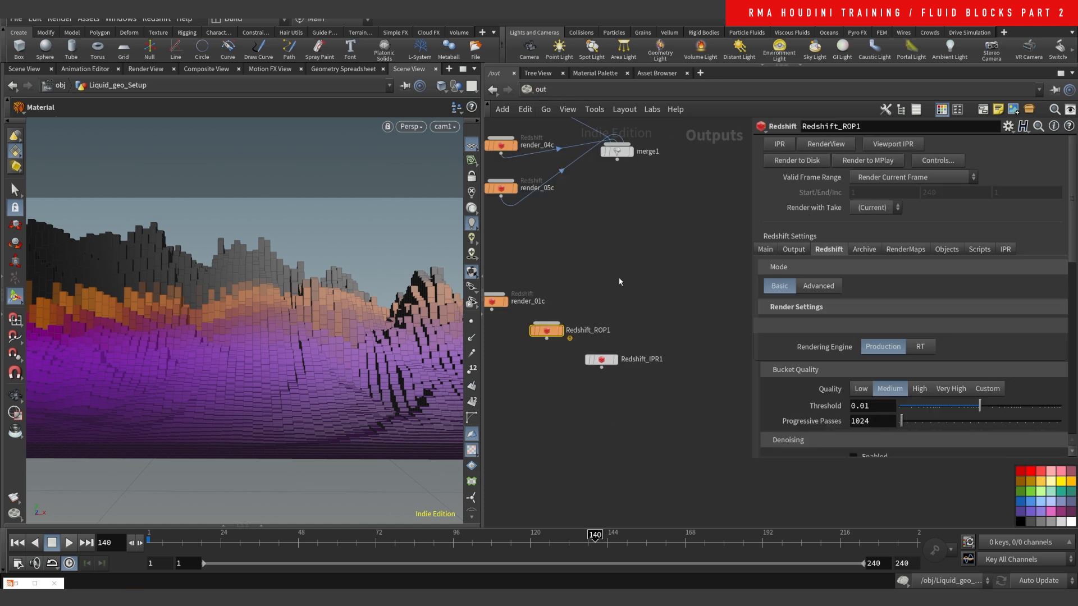
{"action": "key", "text": "h"}
{"action": "left_click_drag", "start_coordinate": [589, 356], "coordinate": [665, 473]}
{"action": "key", "text": "Delete"}
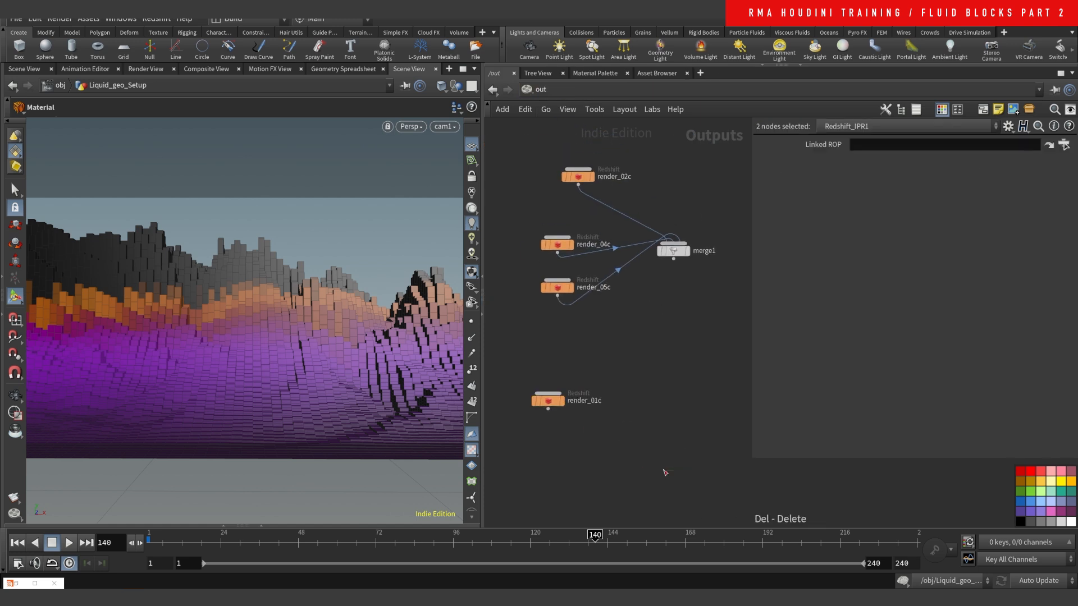
Step: Move merge1 lower and stack render_01c and render_02c in a column above render_04c
{"action": "left_click_drag", "start_coordinate": [709, 381], "coordinate": [708, 397]}
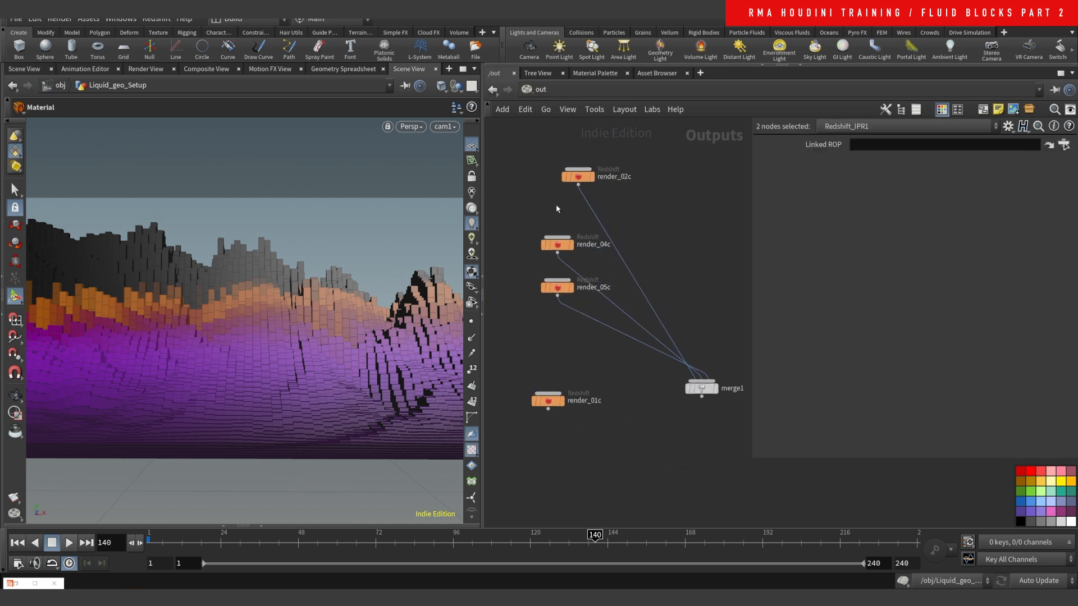
{"action": "left_click_drag", "start_coordinate": [549, 401], "coordinate": [652, 177]}
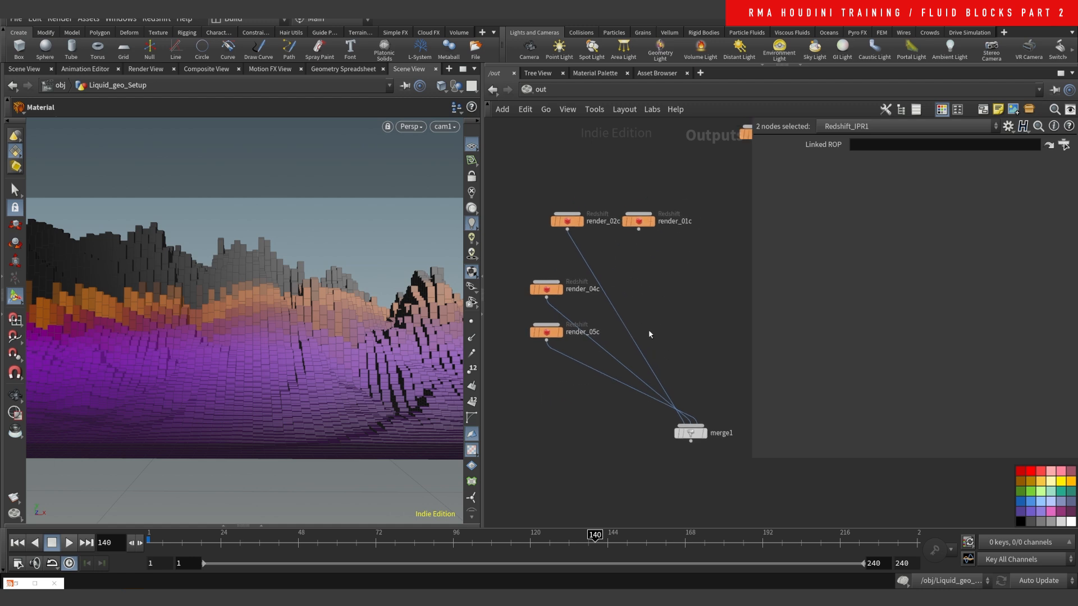
{"action": "left_click_drag", "start_coordinate": [567, 221], "coordinate": [546, 251]}
{"action": "left_click_drag", "start_coordinate": [638, 222], "coordinate": [546, 221]}
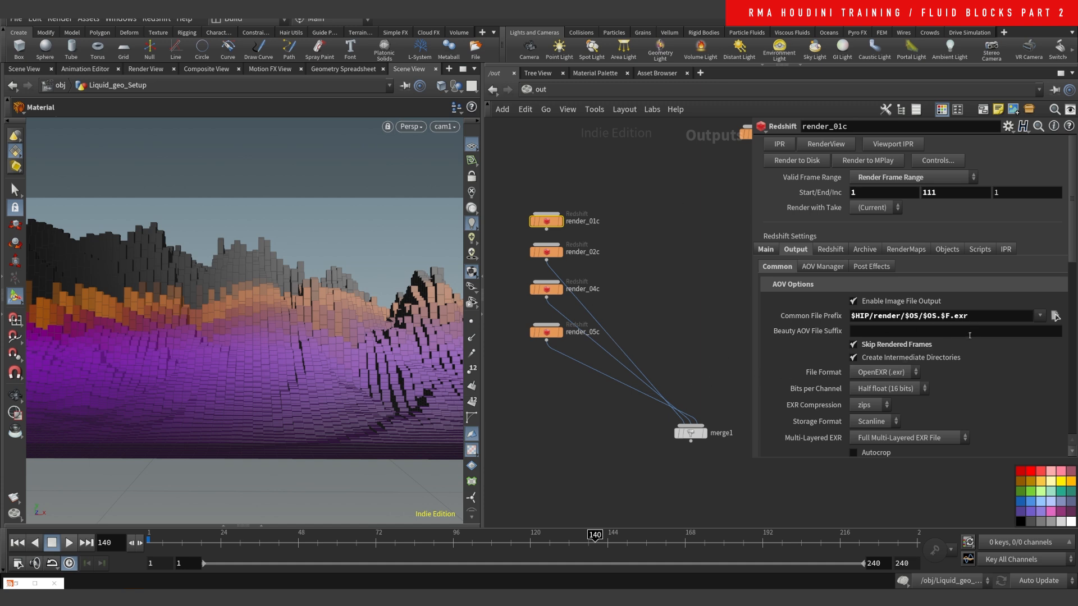
Step: Show the output file prefix and the render camera settings of the render_01c and render_04c nodes
{"action": "double_click", "coordinate": [966, 317]}
{"action": "left_click", "coordinate": [964, 316]}
{"action": "left_click", "coordinate": [647, 320]}
{"action": "left_click", "coordinate": [765, 249]}
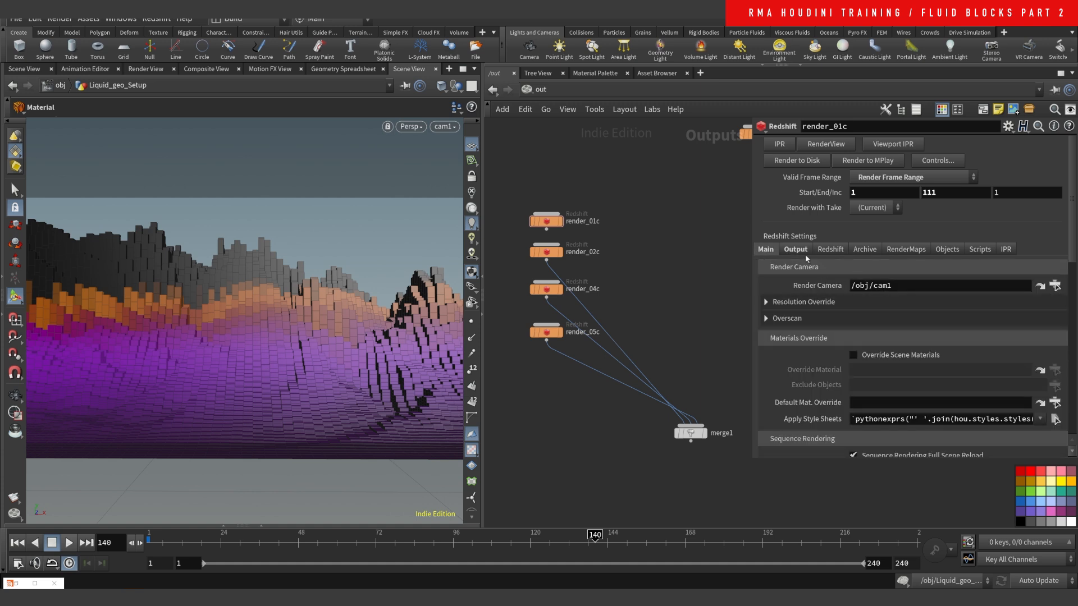
{"action": "left_click_drag", "start_coordinate": [572, 264], "coordinate": [567, 295]}
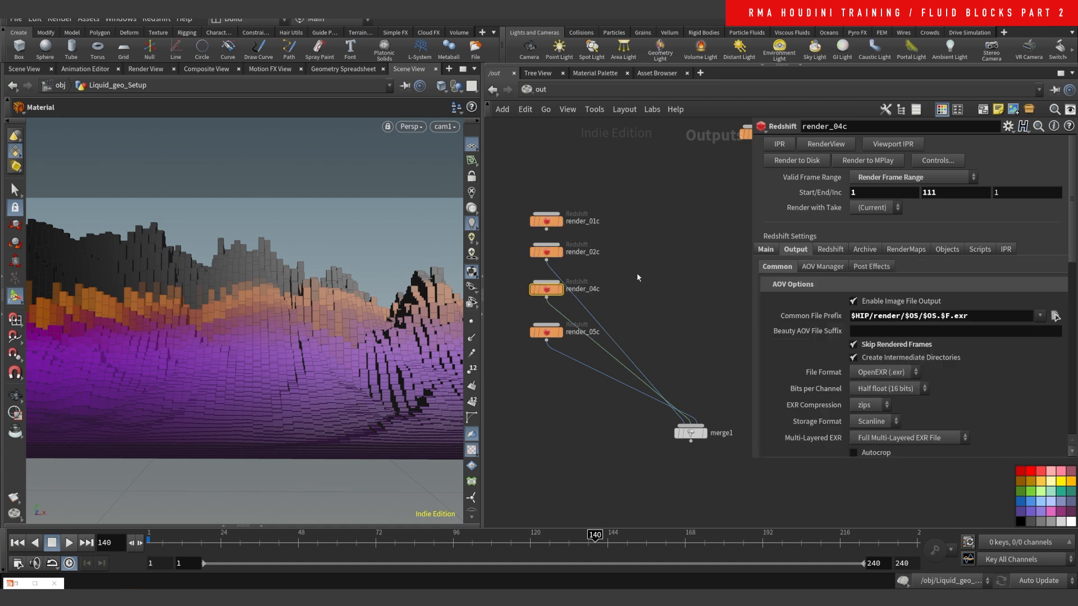
{"action": "left_click", "coordinate": [771, 251]}
Step: Move merge1 slightly up, select all four render nodes and show their Non-blocking Current Frame Rendering option
{"action": "left_click_drag", "start_coordinate": [690, 432], "coordinate": [699, 388]}
{"action": "left_click_drag", "start_coordinate": [532, 161], "coordinate": [584, 447]}
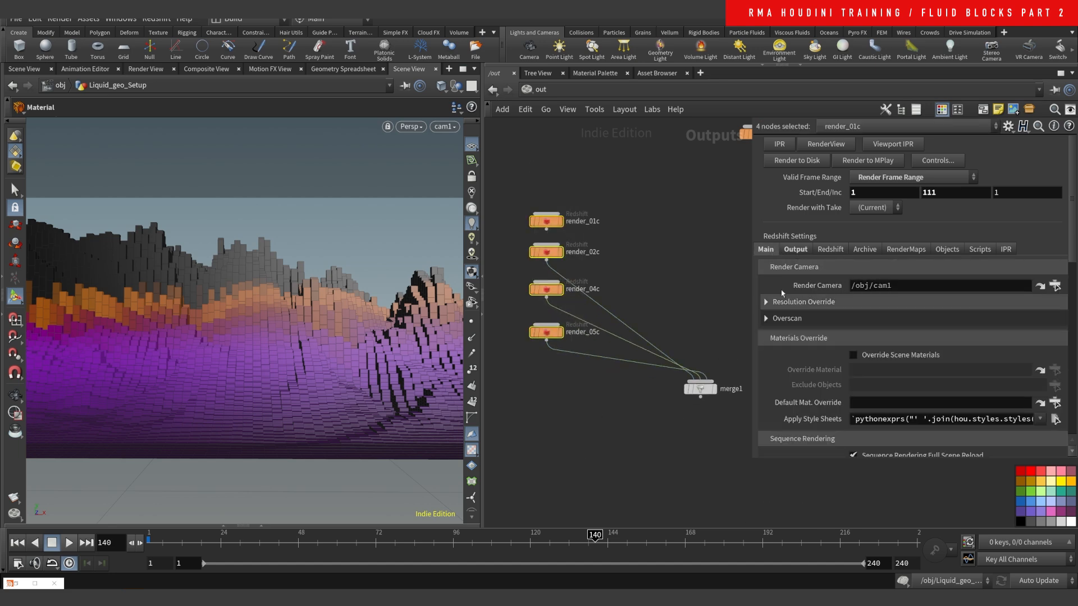
{"action": "scroll", "coordinate": [1062, 415], "scroll_direction": "down", "scroll_amount": 15}
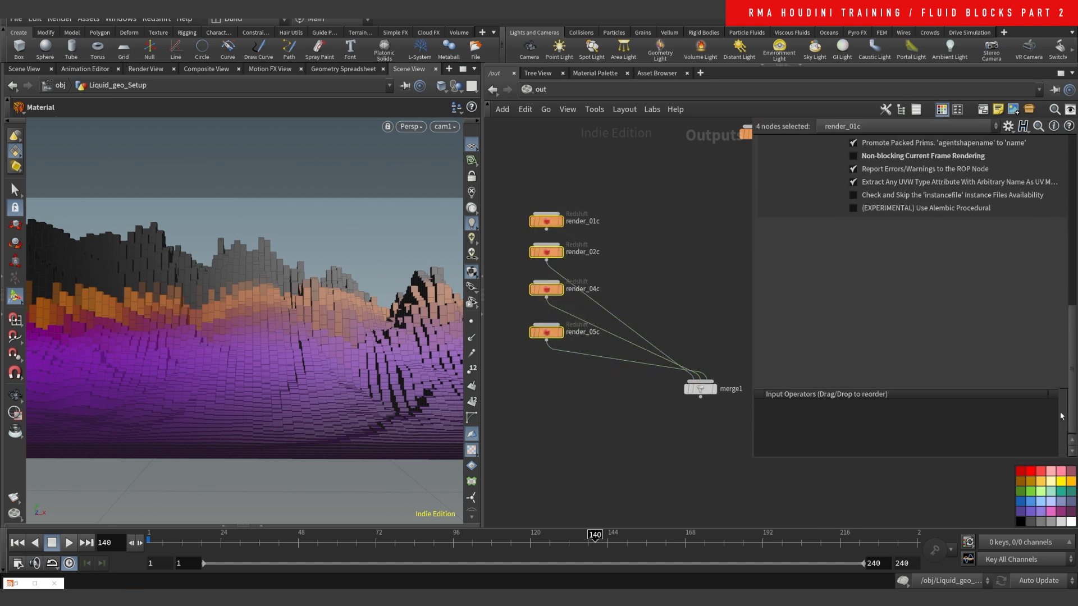
{"action": "scroll", "coordinate": [1070, 387], "scroll_direction": "up", "scroll_amount": 5}
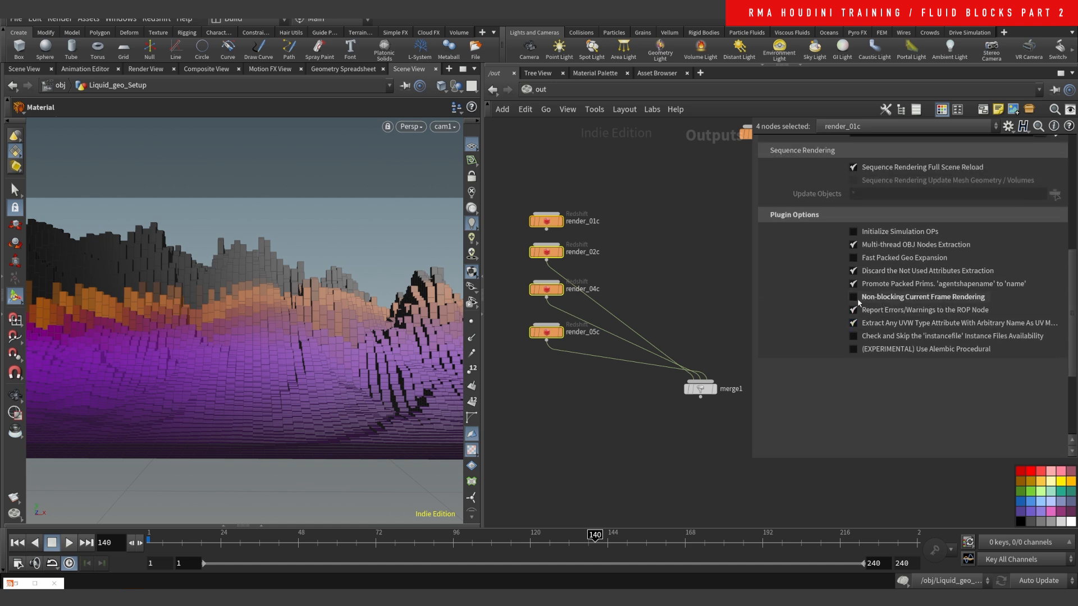
Step: Check the input operators of merge1 and wire the output of render_01c into it
{"action": "left_click", "coordinate": [697, 389]}
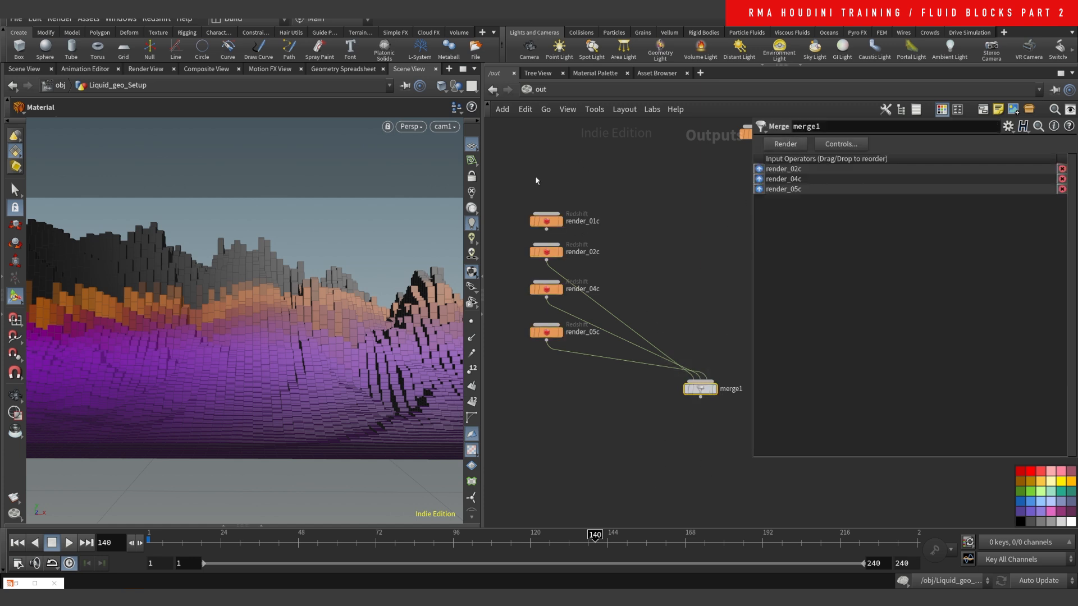
{"action": "left_click_drag", "start_coordinate": [516, 171], "coordinate": [618, 444]}
{"action": "left_click", "coordinate": [546, 228]}
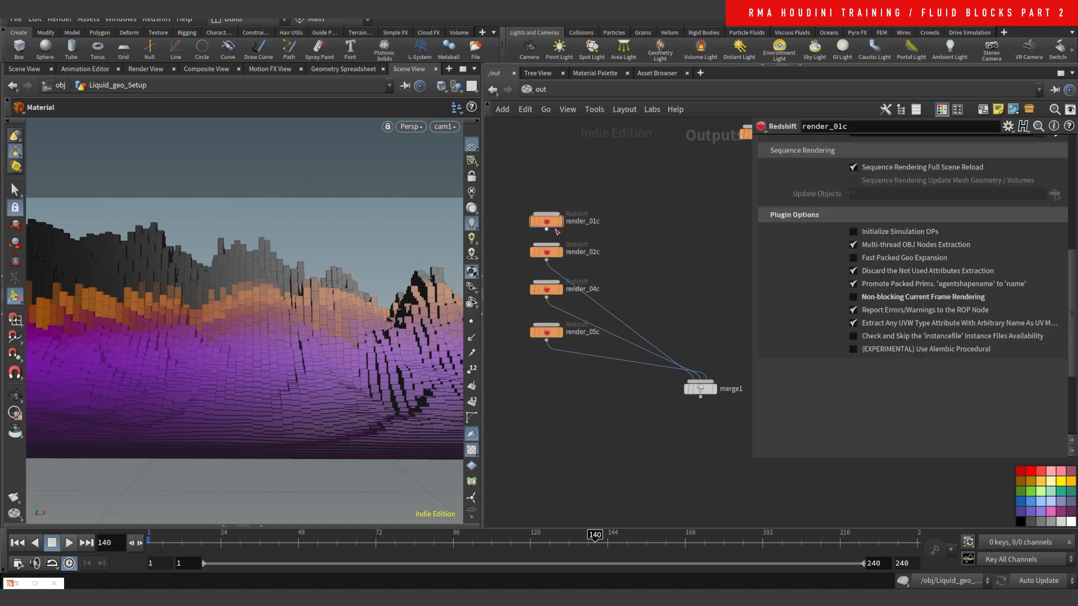
{"action": "left_click", "coordinate": [700, 381]}
Step: Switch to the obj network, select cam1 and view the whole fluid block surface from above, outside the camera
{"action": "left_click", "coordinate": [532, 92]}
{"action": "left_click", "coordinate": [568, 154]}
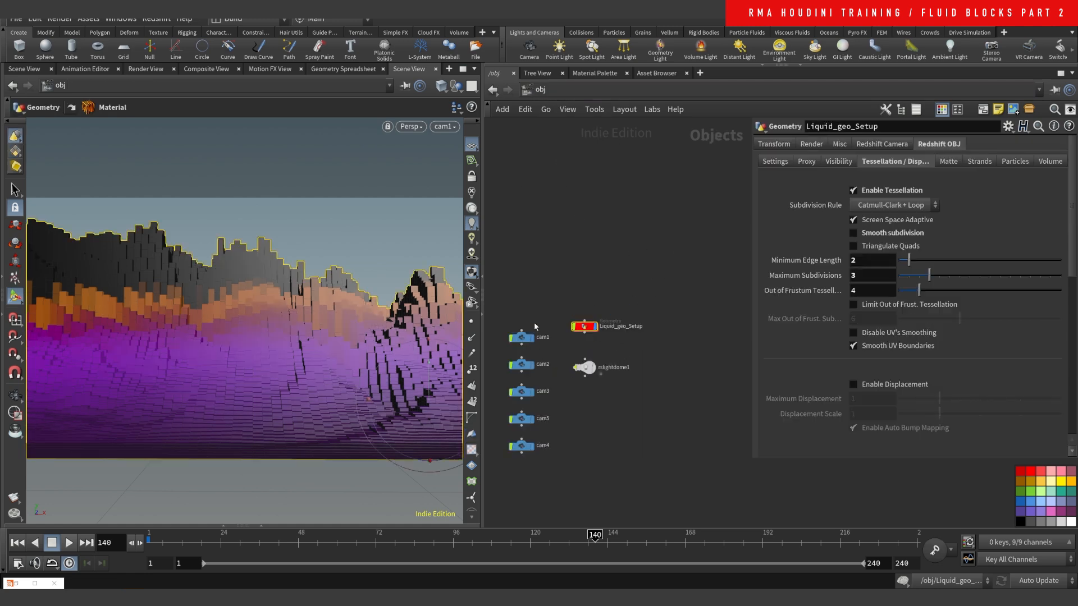
{"action": "left_click_drag", "start_coordinate": [542, 300], "coordinate": [517, 336]}
{"action": "right_click_drag", "start_coordinate": [365, 327], "coordinate": [228, 509], "text": "alt"}
{"action": "left_click_drag", "start_coordinate": [312, 380], "coordinate": [427, 297]}
{"action": "right_click_drag", "start_coordinate": [427, 297], "coordinate": [420, 284]}
{"action": "middle_click_drag", "start_coordinate": [361, 381], "coordinate": [364, 300]}
{"action": "right_click_drag", "start_coordinate": [356, 390], "coordinate": [403, 329]}
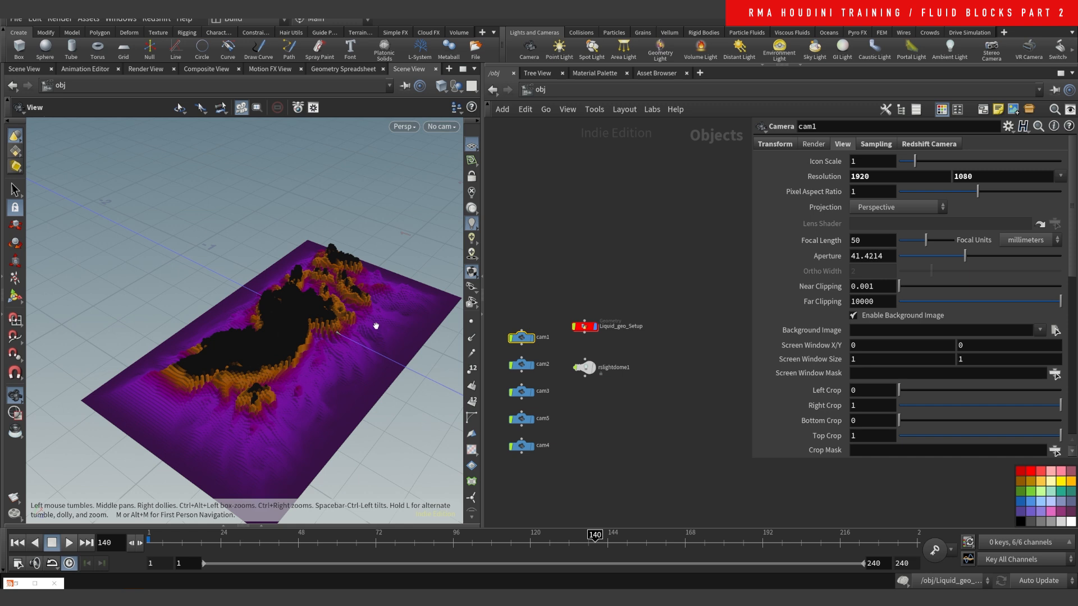
Step: Show the focus handle of cam1 in the viewport and its Redshift Camera DOF settings
{"action": "key", "text": "Return"}
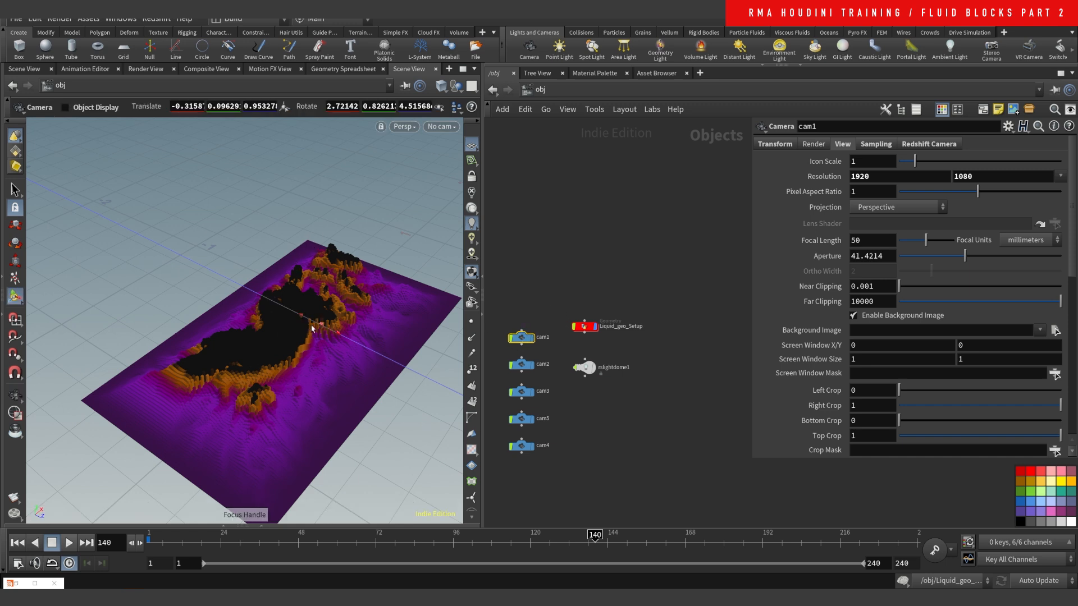
{"action": "mouse_move", "coordinate": [321, 327]}
{"action": "left_mouse_down"}
{"action": "mouse_move", "coordinate": [368, 348]}
{"action": "mouse_move", "coordinate": [324, 327]}
{"action": "left_mouse_up"}
{"action": "left_click", "coordinate": [930, 143]}
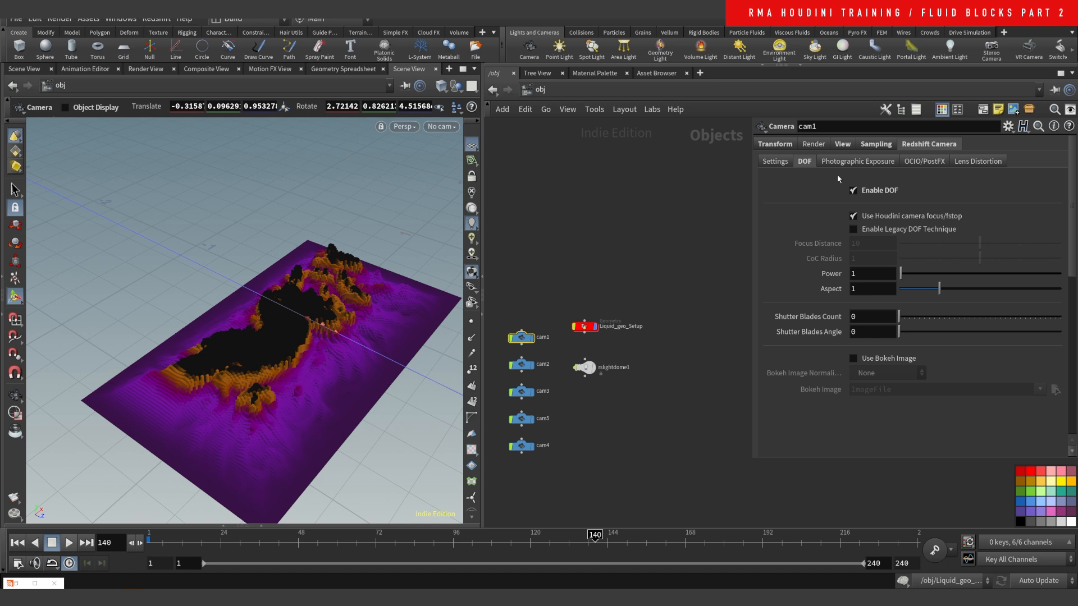